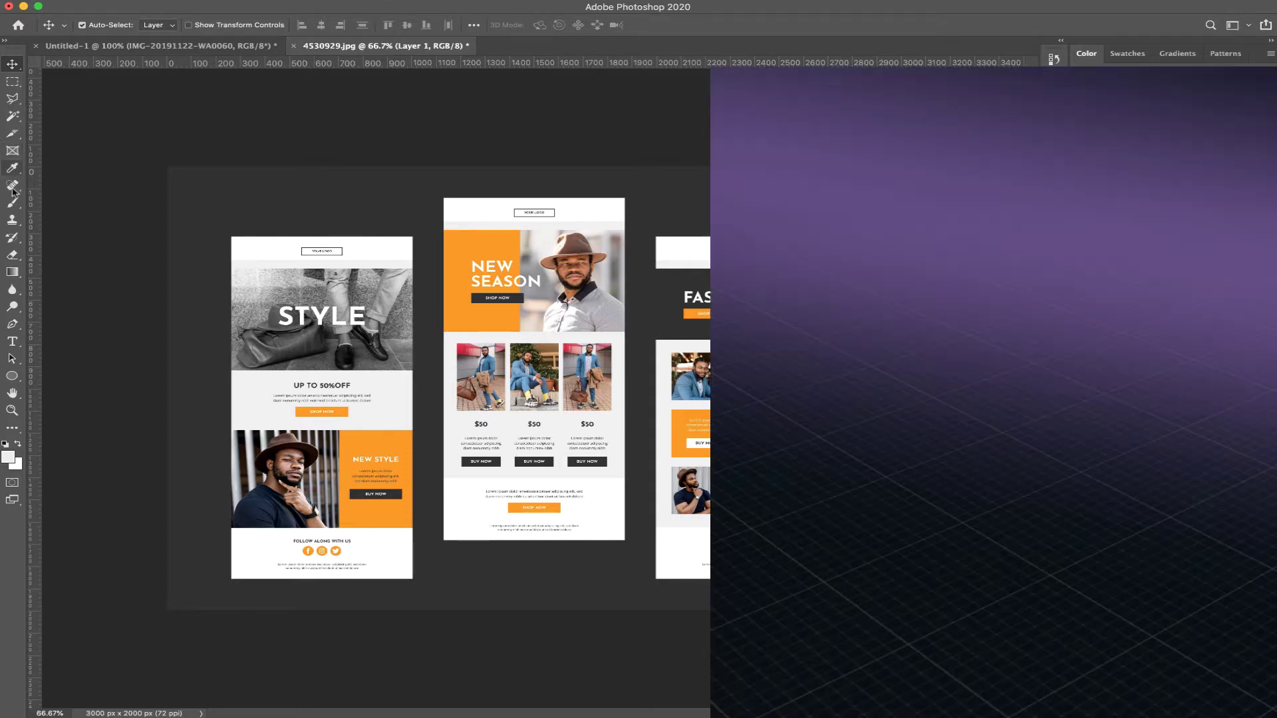
Step: Bring up the shape tools flyout to reach the Rectangle Tool
{"action": "left_click", "coordinate": [12, 377]}
{"action": "right_click", "coordinate": [12, 381]}
Step: Draw a rectangle around the STYLE design with a red 23 px stroke and no fill
{"action": "left_click", "coordinate": [80, 374]}
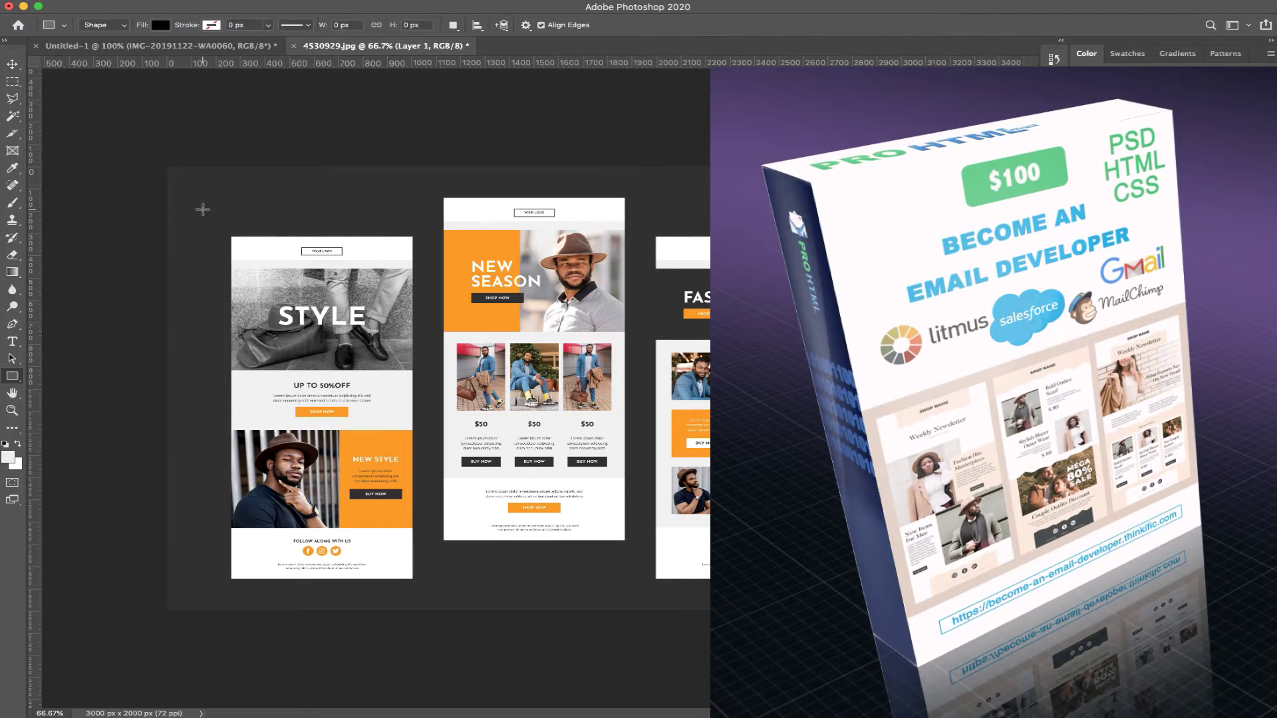
{"action": "left_click_drag", "start_coordinate": [203, 209], "coordinate": [425, 606]}
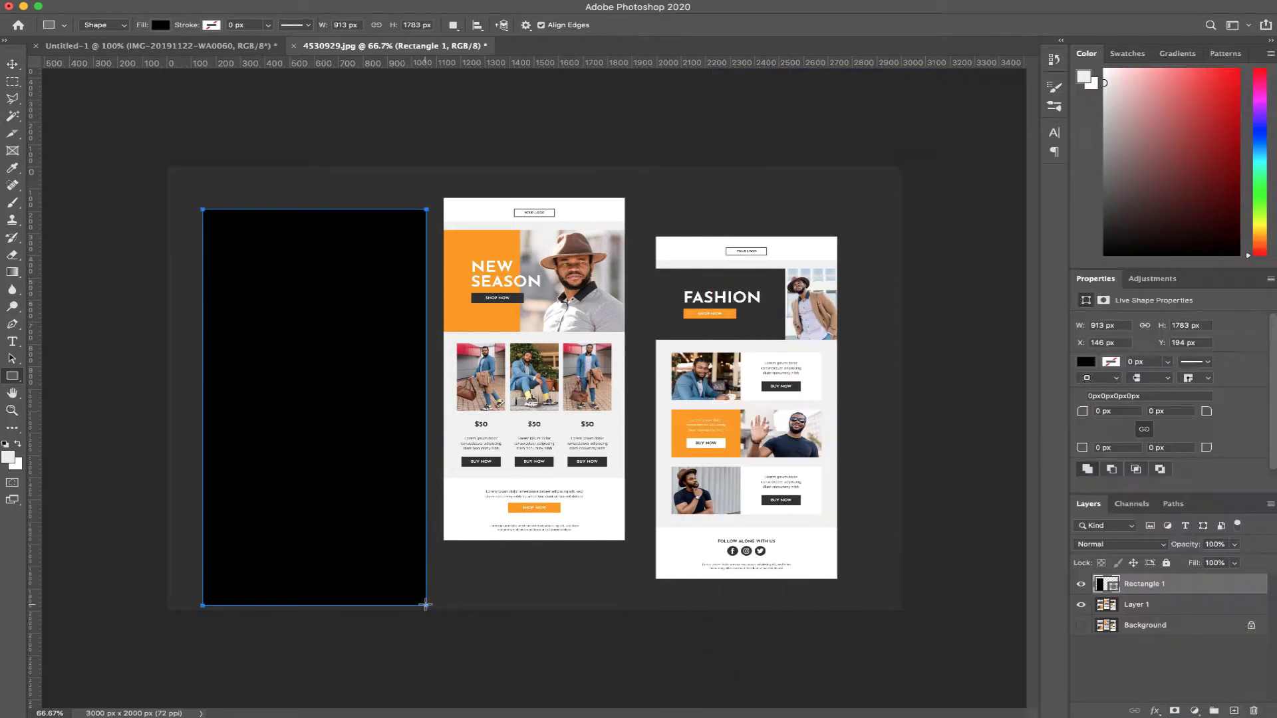
{"action": "left_click", "coordinate": [212, 26]}
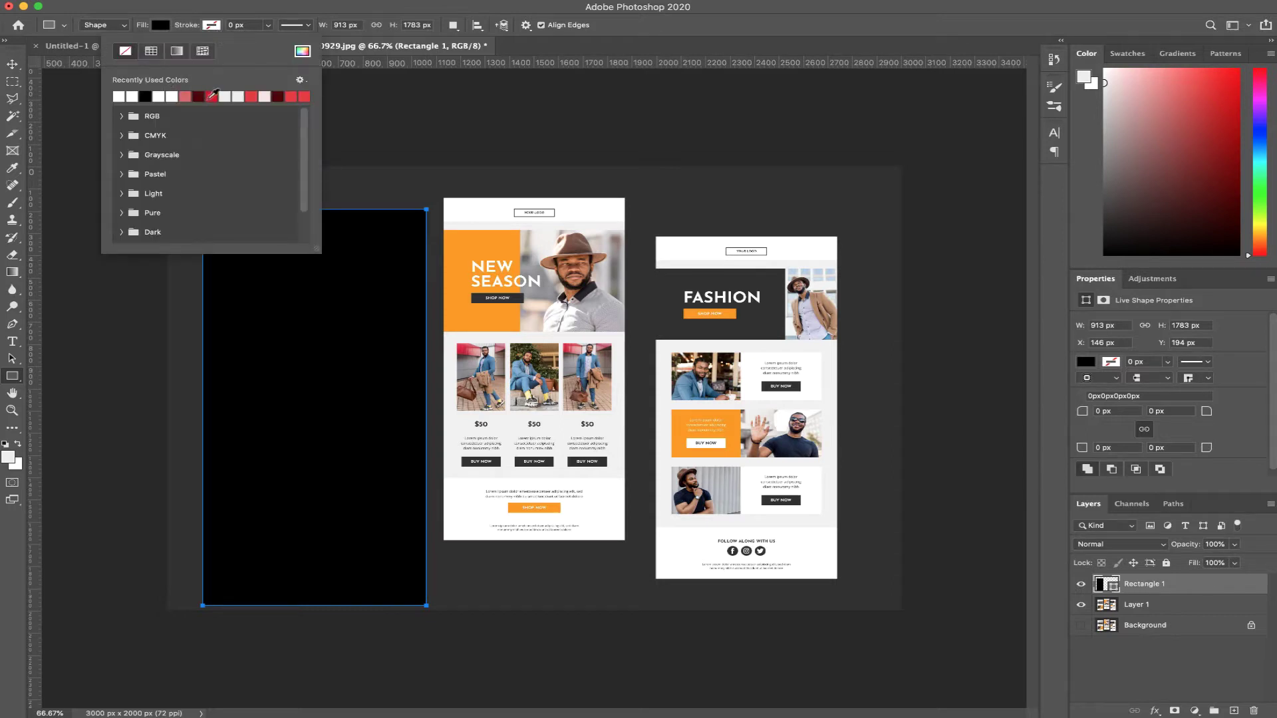
{"action": "left_click", "coordinate": [212, 96]}
{"action": "left_click", "coordinate": [163, 25]}
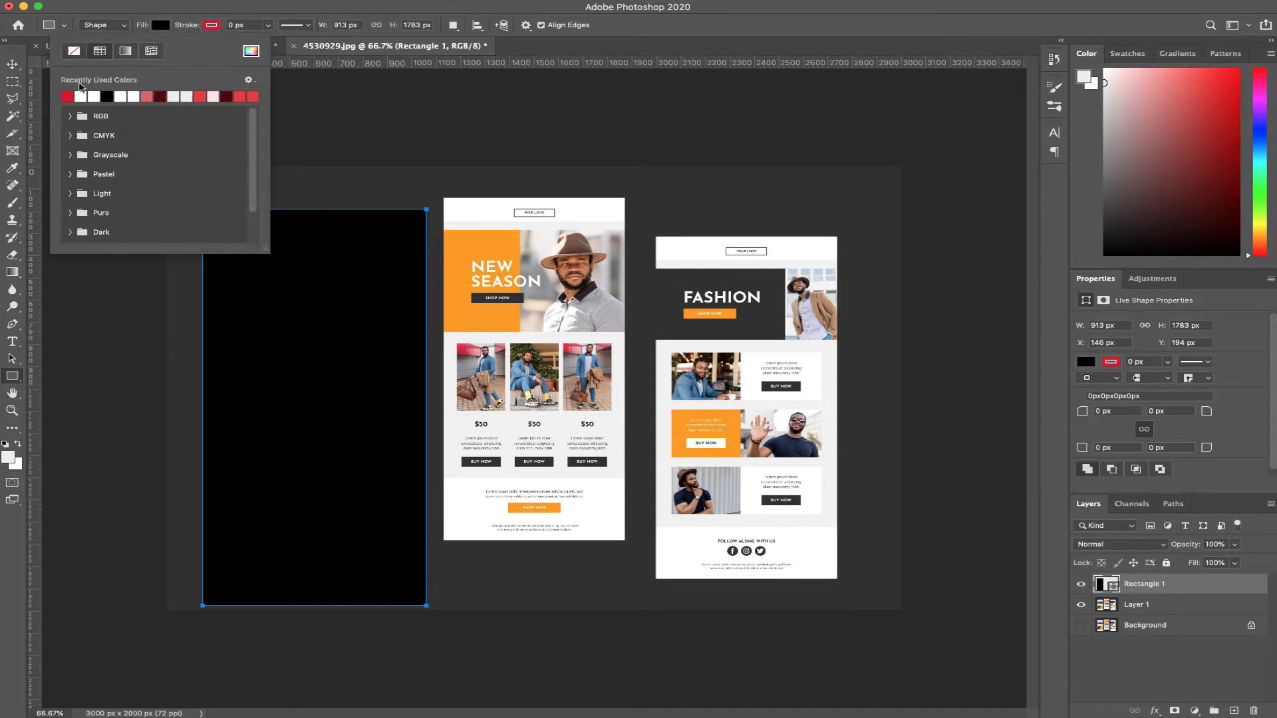
{"action": "left_click", "coordinate": [73, 50]}
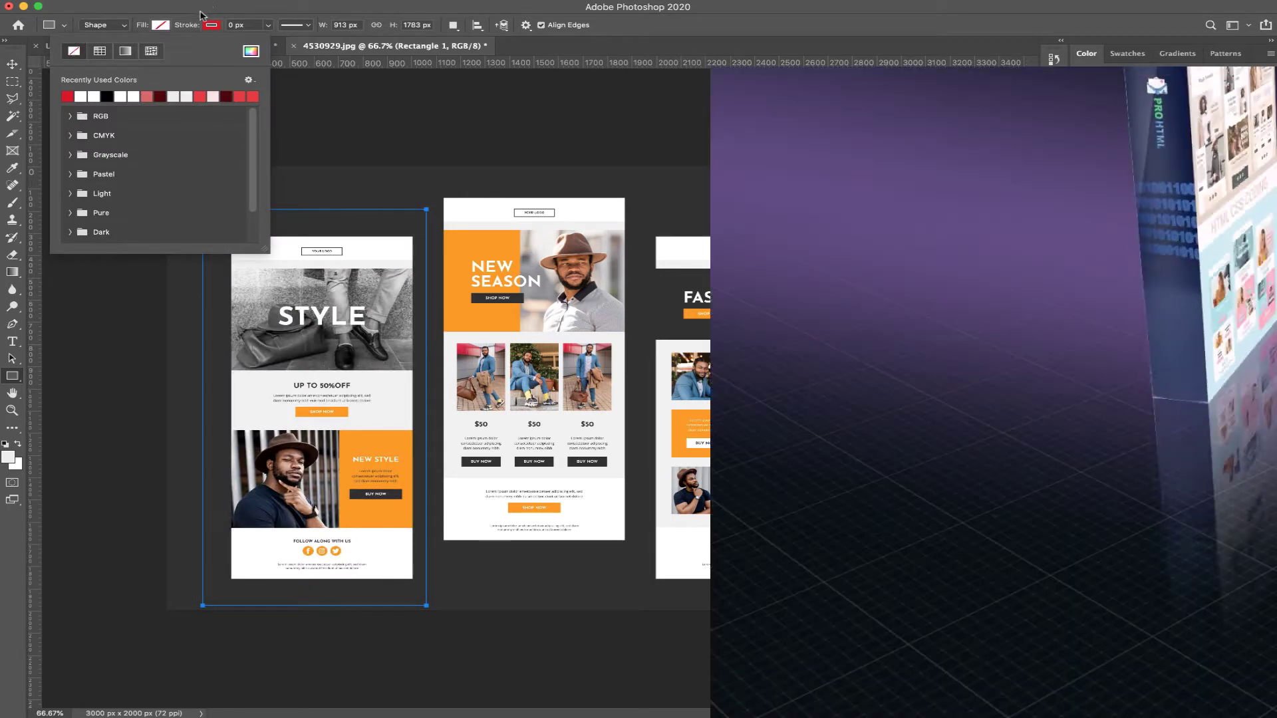
{"action": "left_click", "coordinate": [269, 25]}
{"action": "left_click_drag", "start_coordinate": [266, 42], "coordinate": [303, 43]}
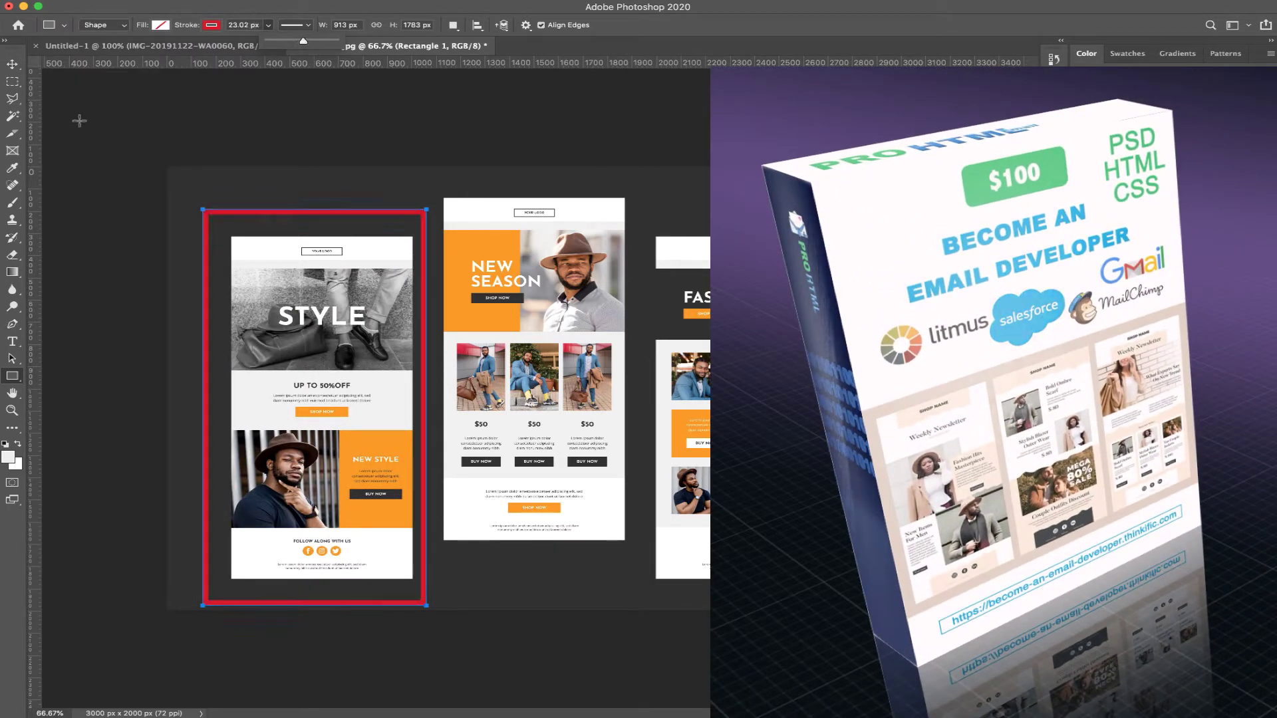
{"action": "left_click", "coordinate": [12, 64]}
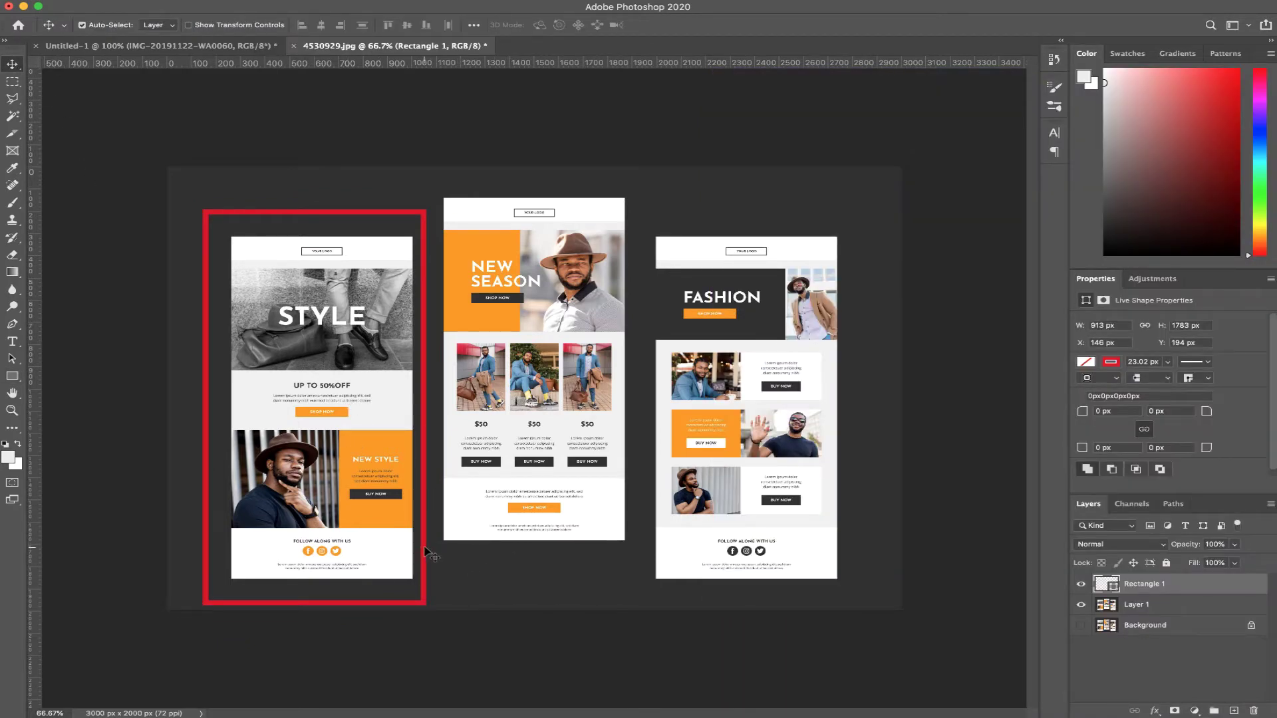
Step: Move the Rectangle 1 frame over NEW SEASON and back, settling it around STYLE at X 168, Y 176
{"action": "left_click_drag", "start_coordinate": [428, 549], "coordinate": [431, 545]}
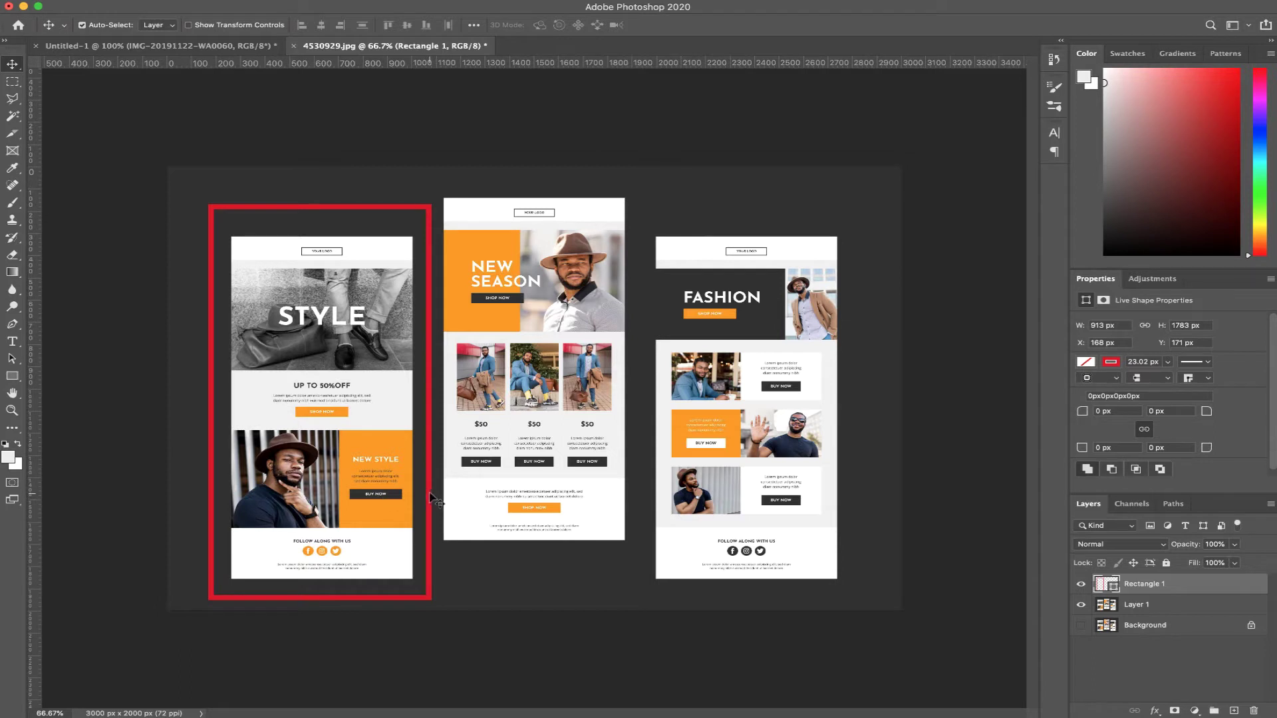
{"action": "left_click_drag", "start_coordinate": [429, 492], "coordinate": [861, 528]}
{"action": "left_click", "coordinate": [506, 698]}
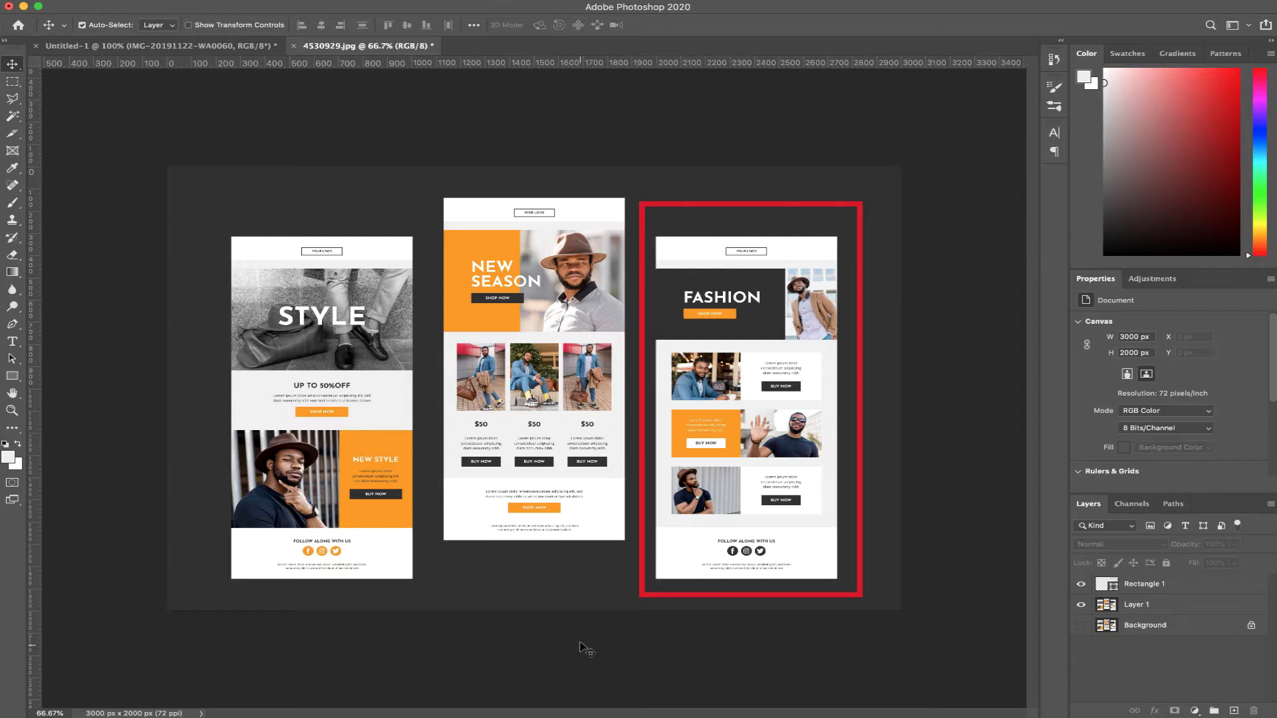
{"action": "left_click", "coordinate": [862, 551]}
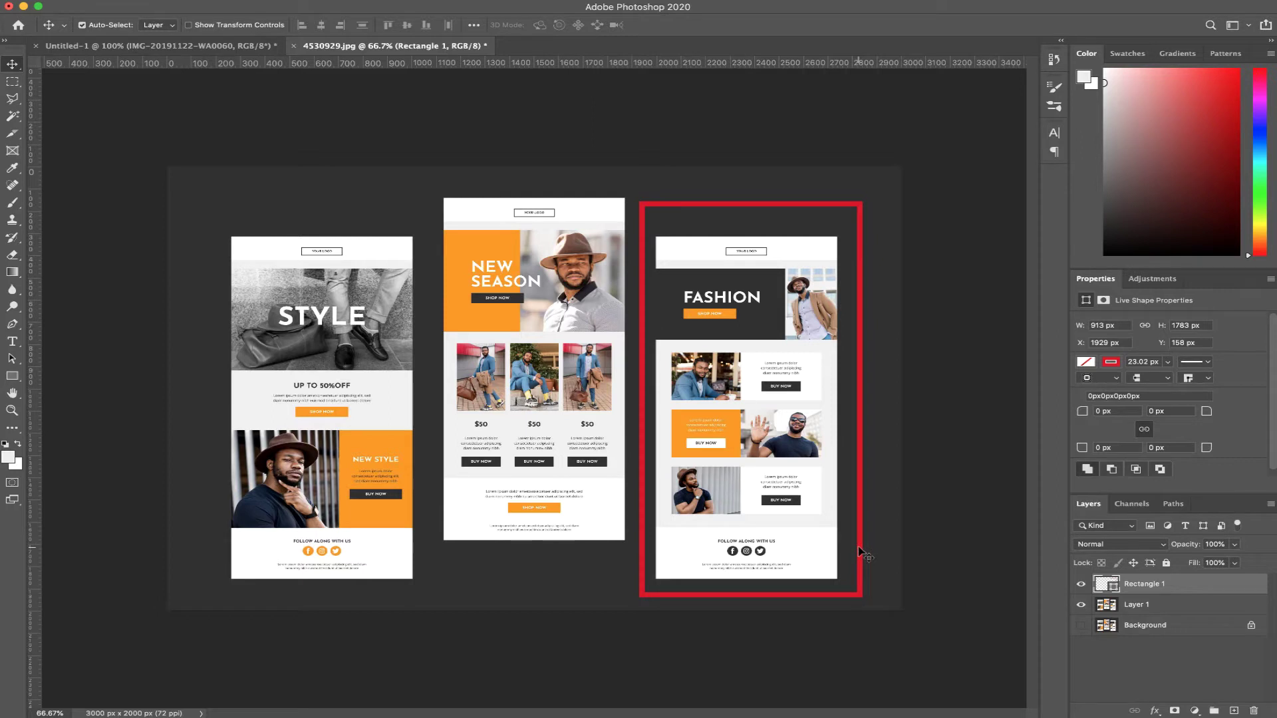
{"action": "left_click_drag", "start_coordinate": [862, 551], "coordinate": [430, 548]}
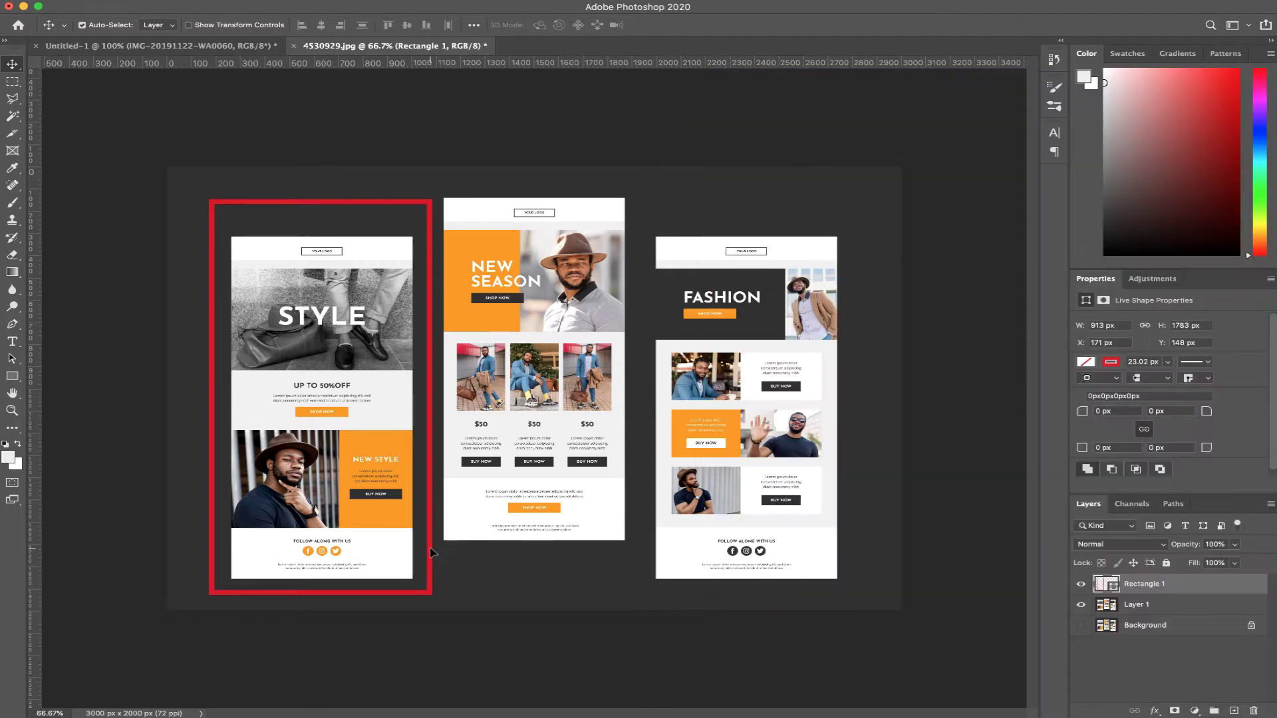
{"action": "left_click_drag", "start_coordinate": [432, 555], "coordinate": [431, 559]}
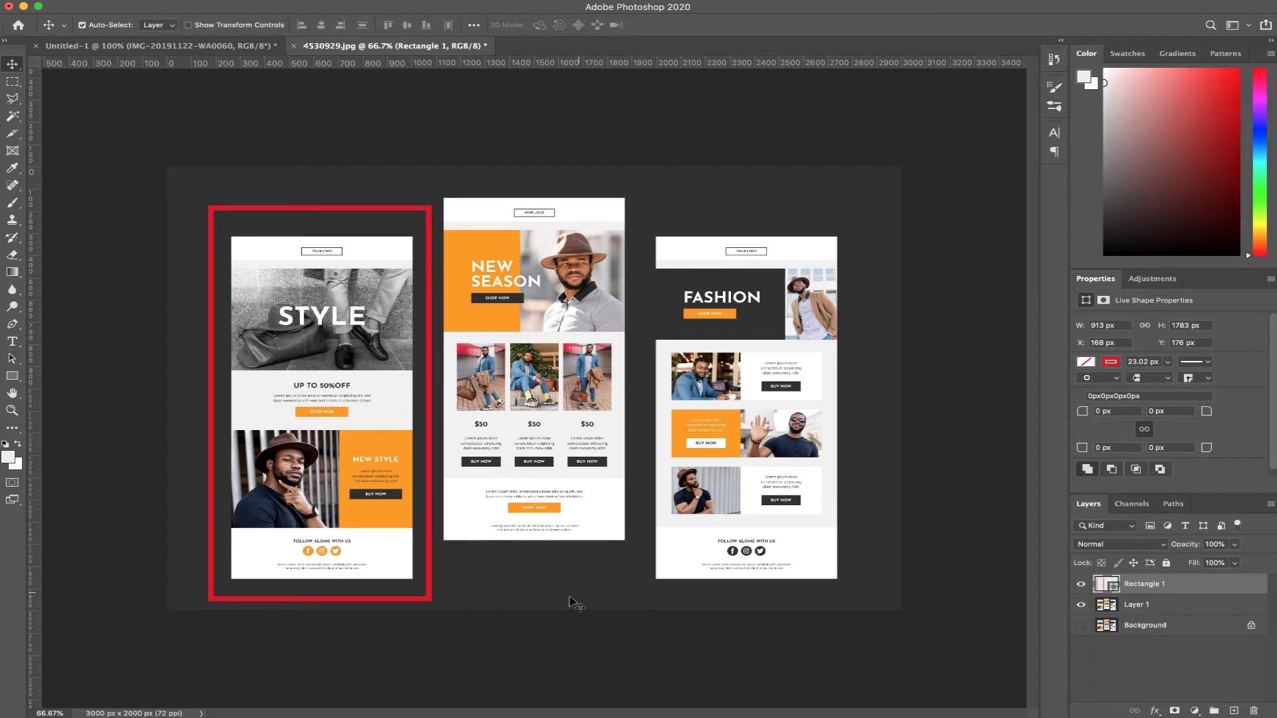
Step: Fill a selection over the NEW SEASON and FASHION designs with white on a new layer
{"action": "key", "text": "m"}
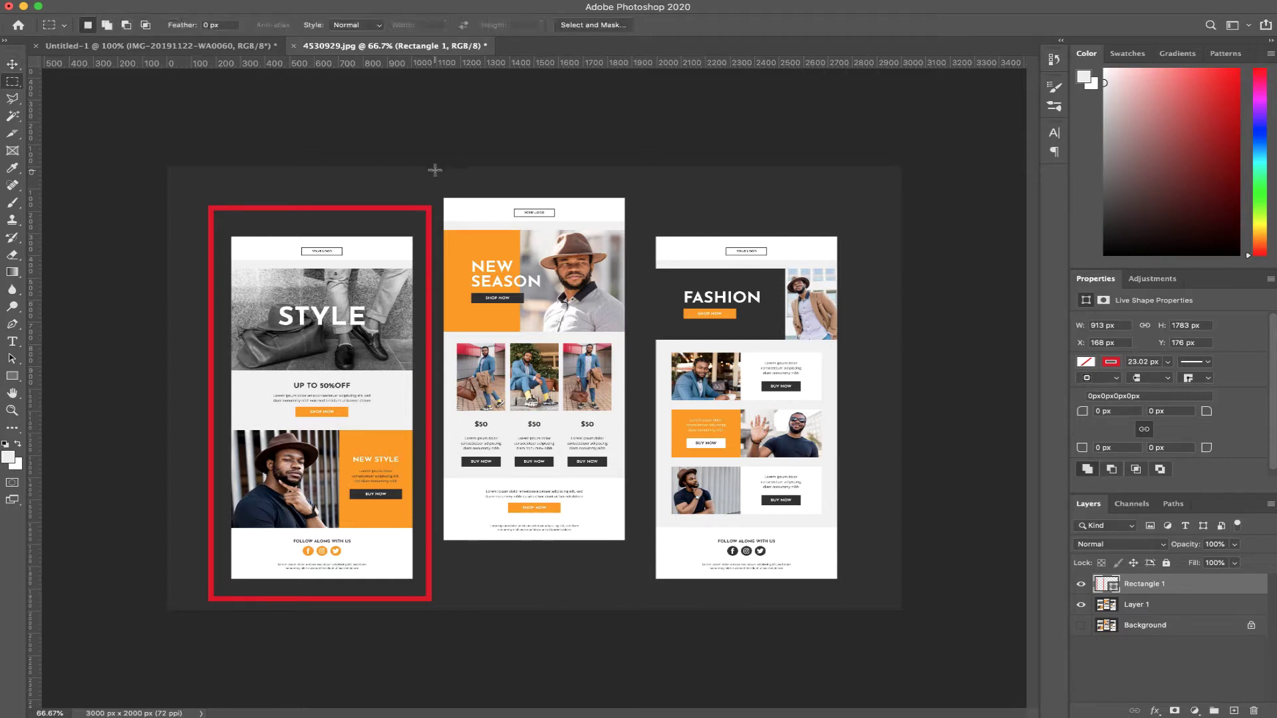
{"action": "left_click_drag", "start_coordinate": [433, 167], "coordinate": [998, 648]}
{"action": "left_click", "coordinate": [1235, 710]}
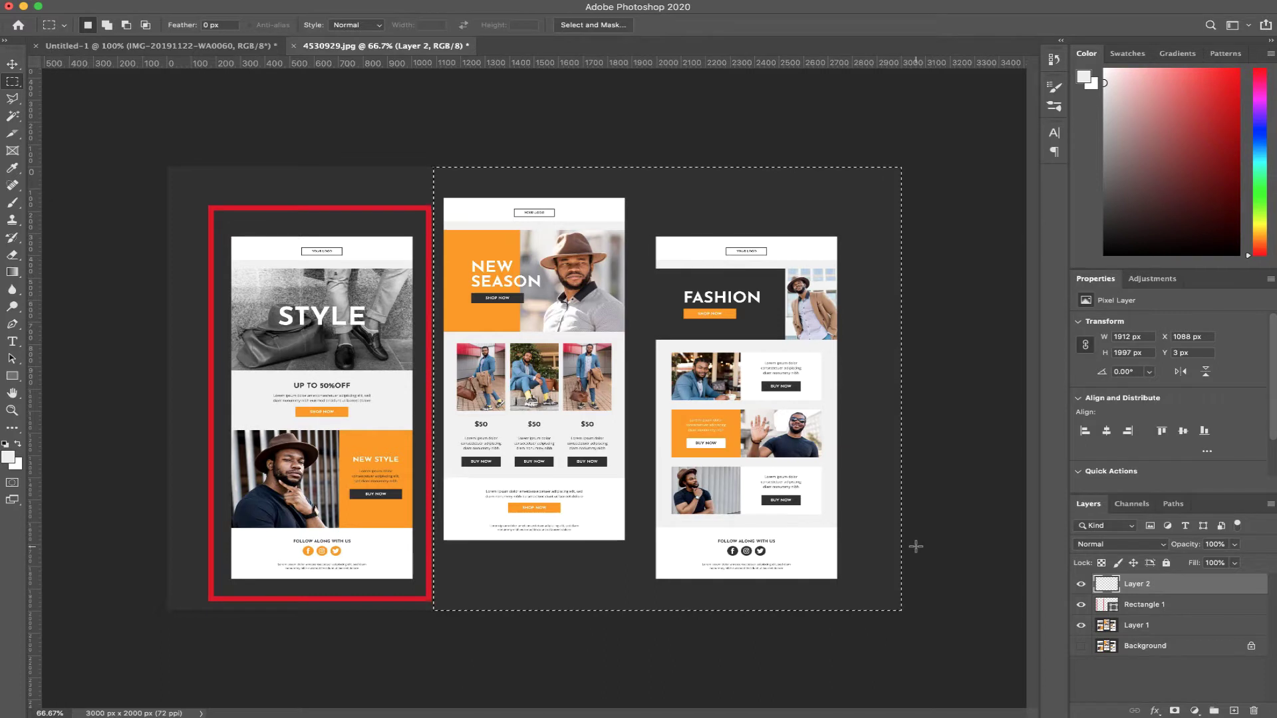
{"action": "key", "text": "alt+BackSpace"}
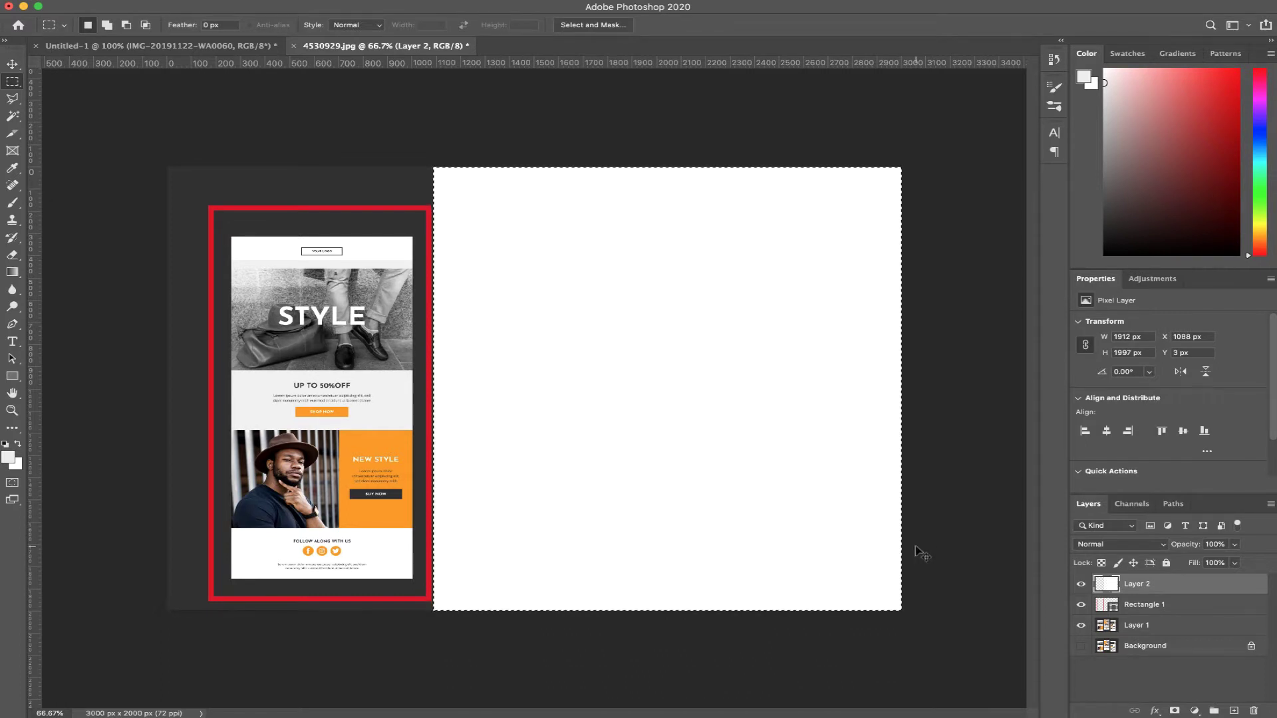
{"action": "key", "text": "super+z"}
{"action": "key", "text": "super+BackSpace"}
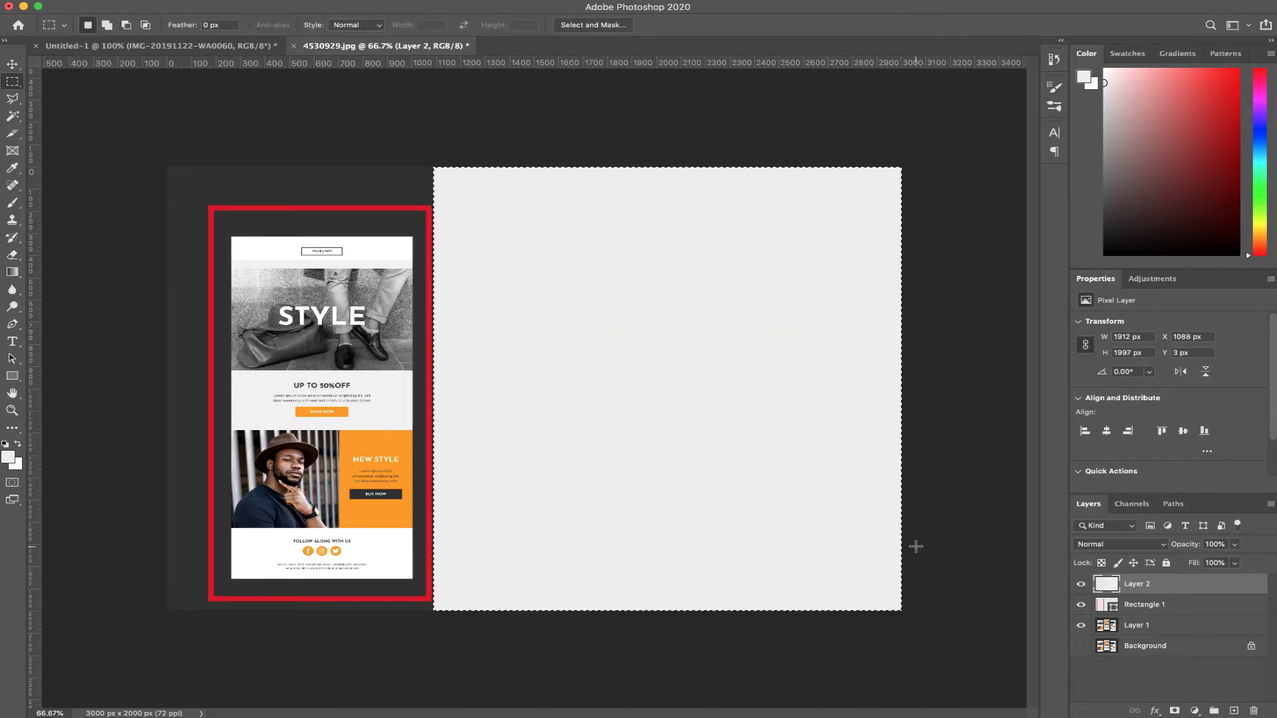
{"action": "key", "text": "super+z"}
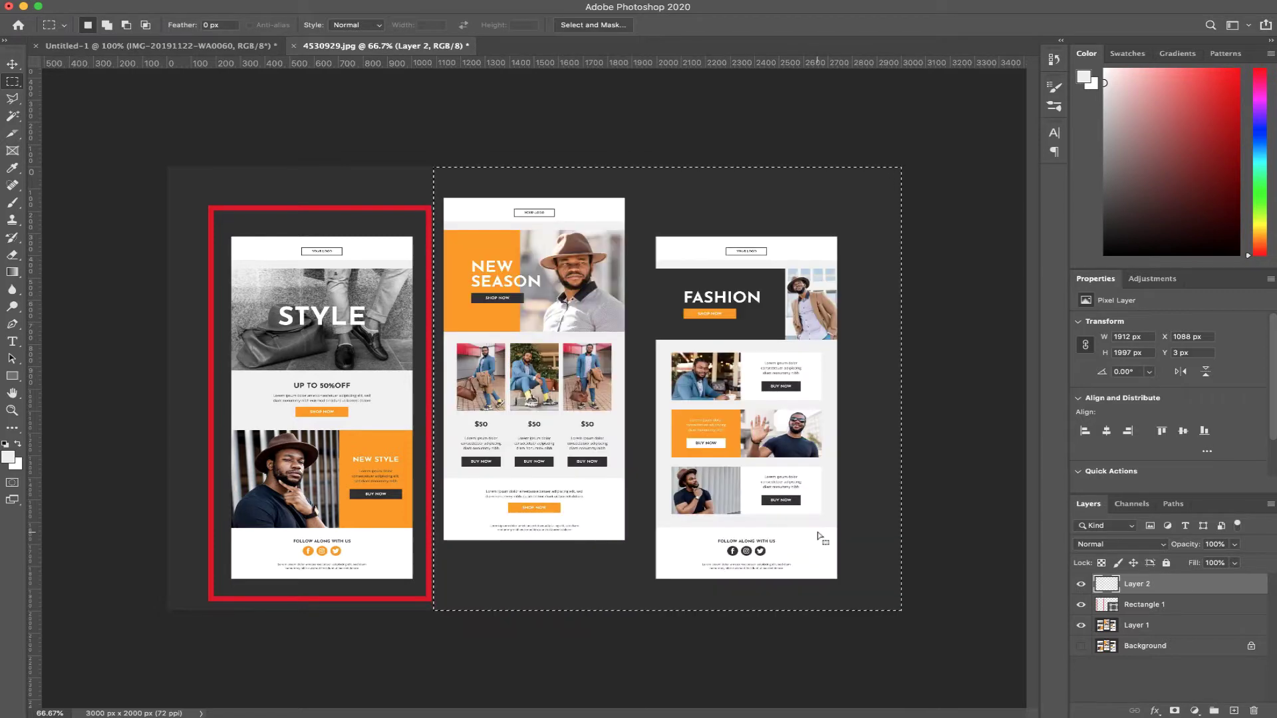
{"action": "key", "text": "super+BackSpace"}
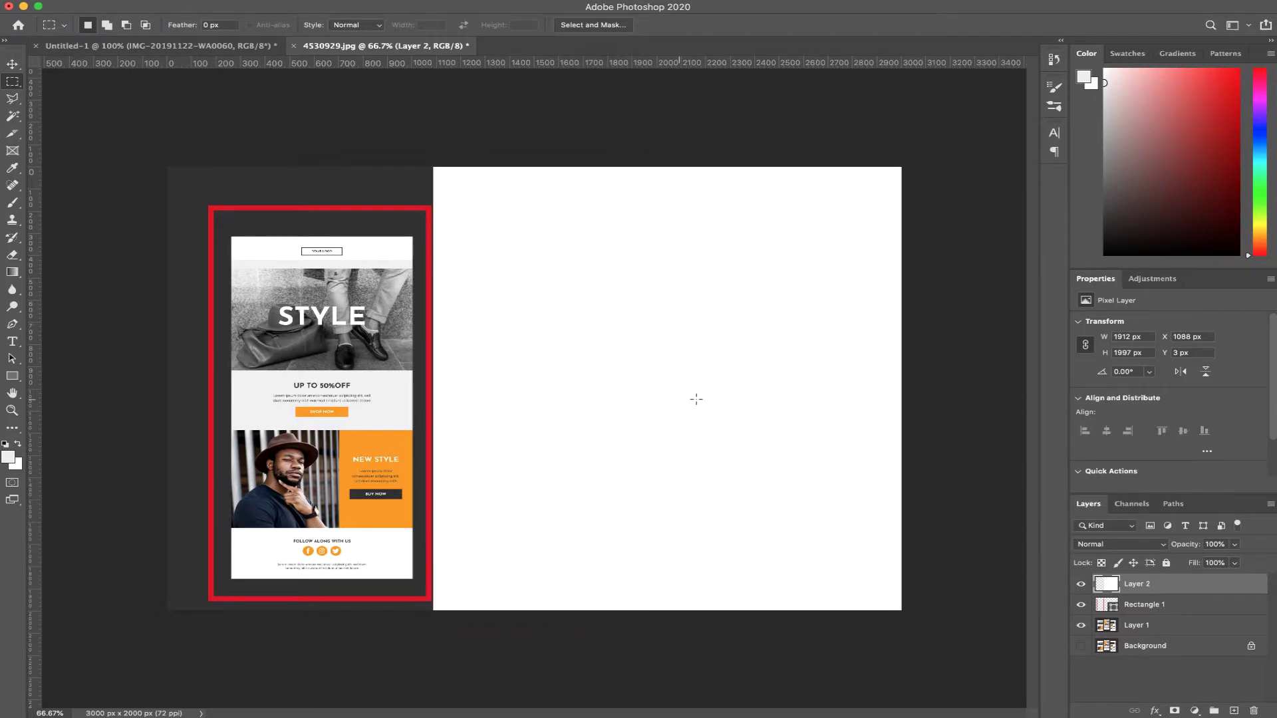
Step: Check the white cover layer and delete the red Rectangle 1 frame
{"action": "left_click", "coordinate": [1082, 585]}
{"action": "left_click", "coordinate": [1082, 585]}
{"action": "left_click", "coordinate": [1175, 606]}
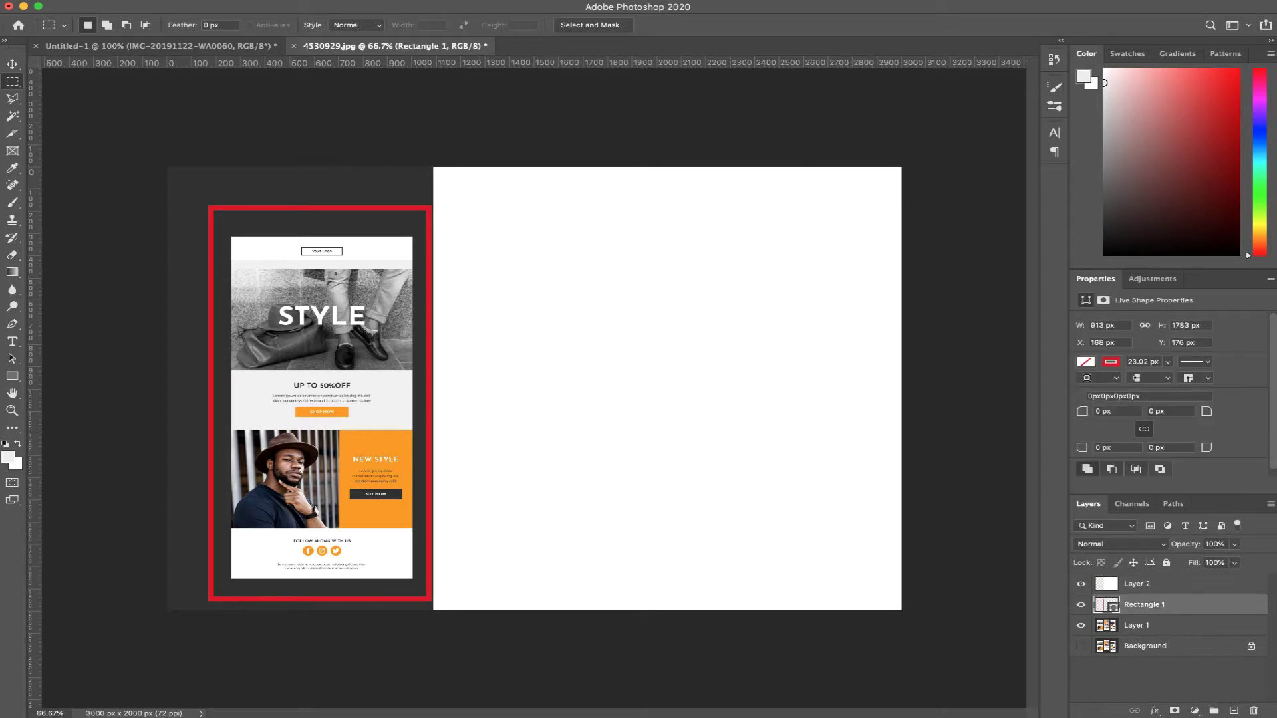
{"action": "key", "text": "Delete"}
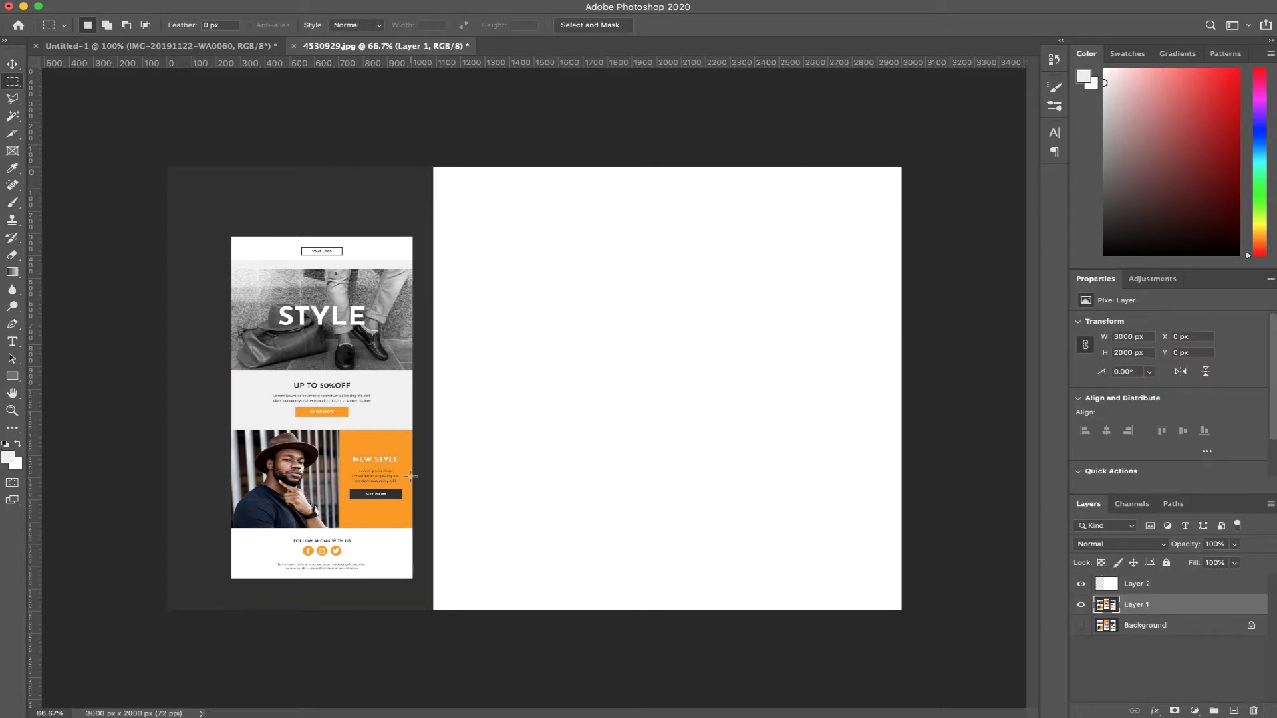
Step: Zoom to about 120% and center the STYLE email in the window
{"action": "scroll", "coordinate": [339, 465], "scroll_direction": "up", "scroll_amount": 5}
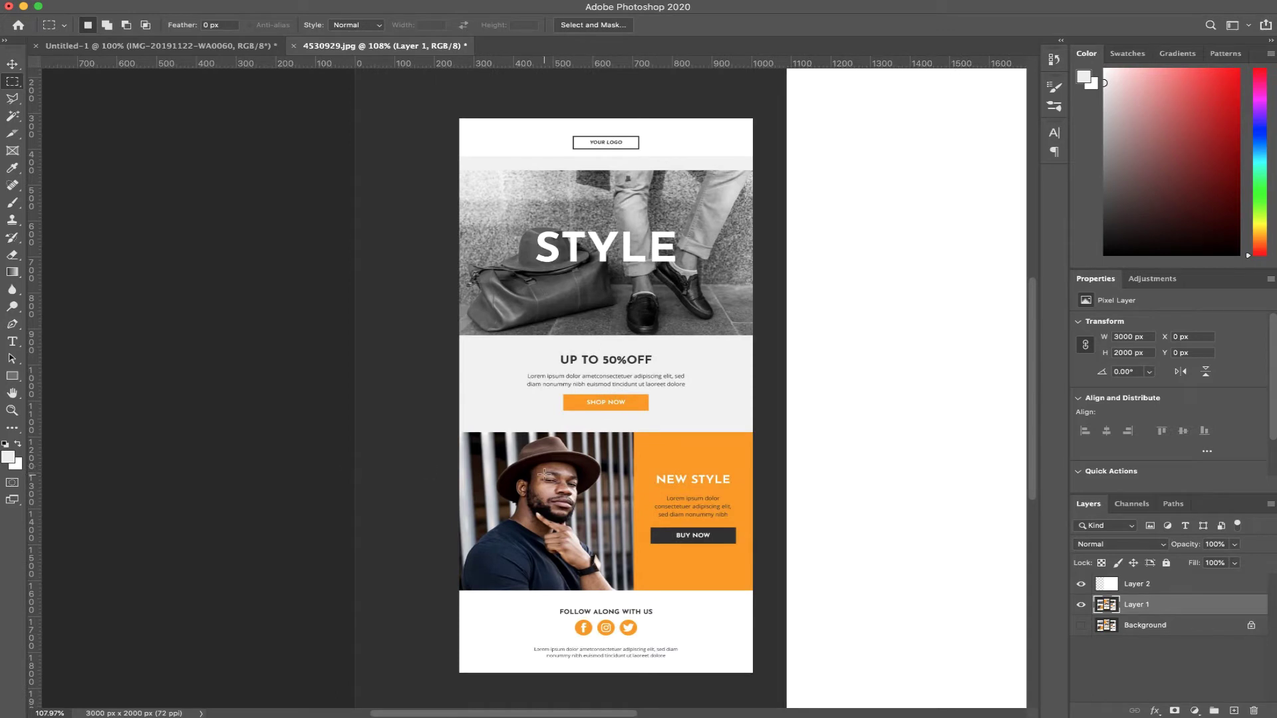
{"action": "scroll", "coordinate": [543, 474], "scroll_direction": "up", "scroll_amount": 1}
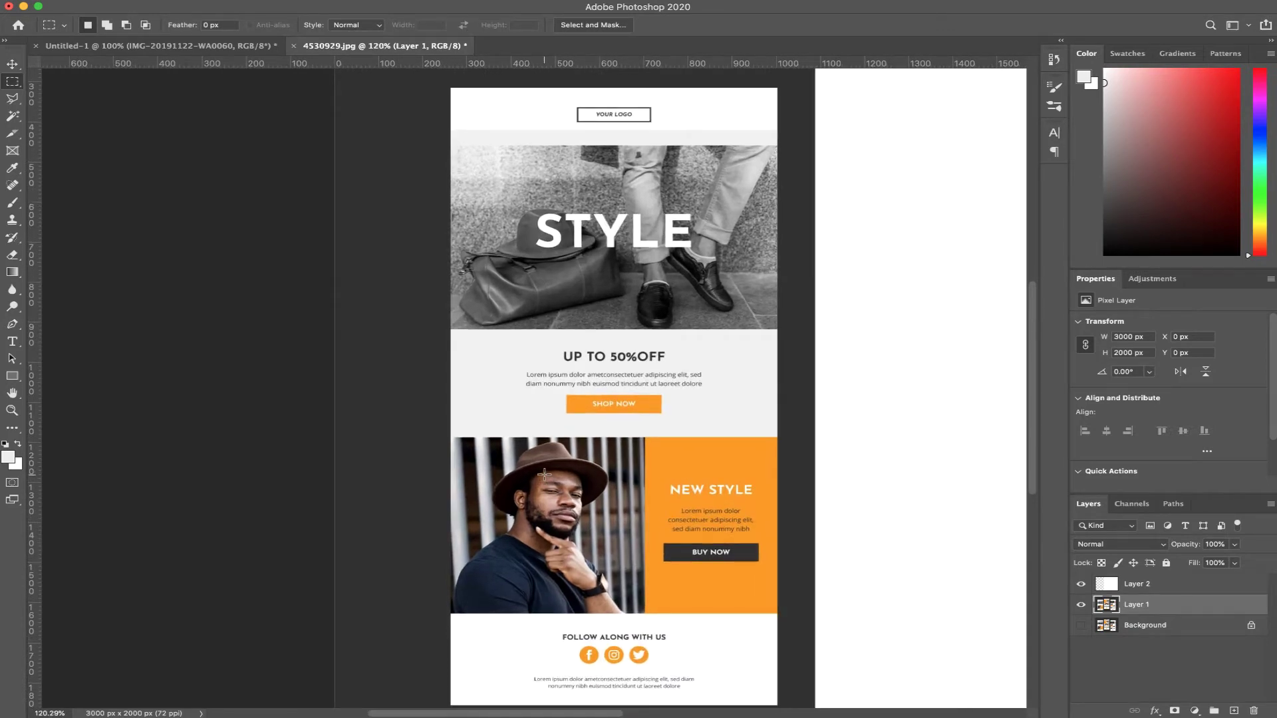
{"action": "scroll", "coordinate": [543, 474], "scroll_direction": "up", "scroll_amount": 2}
{"action": "scroll", "coordinate": [543, 474], "scroll_direction": "down", "scroll_amount": 3}
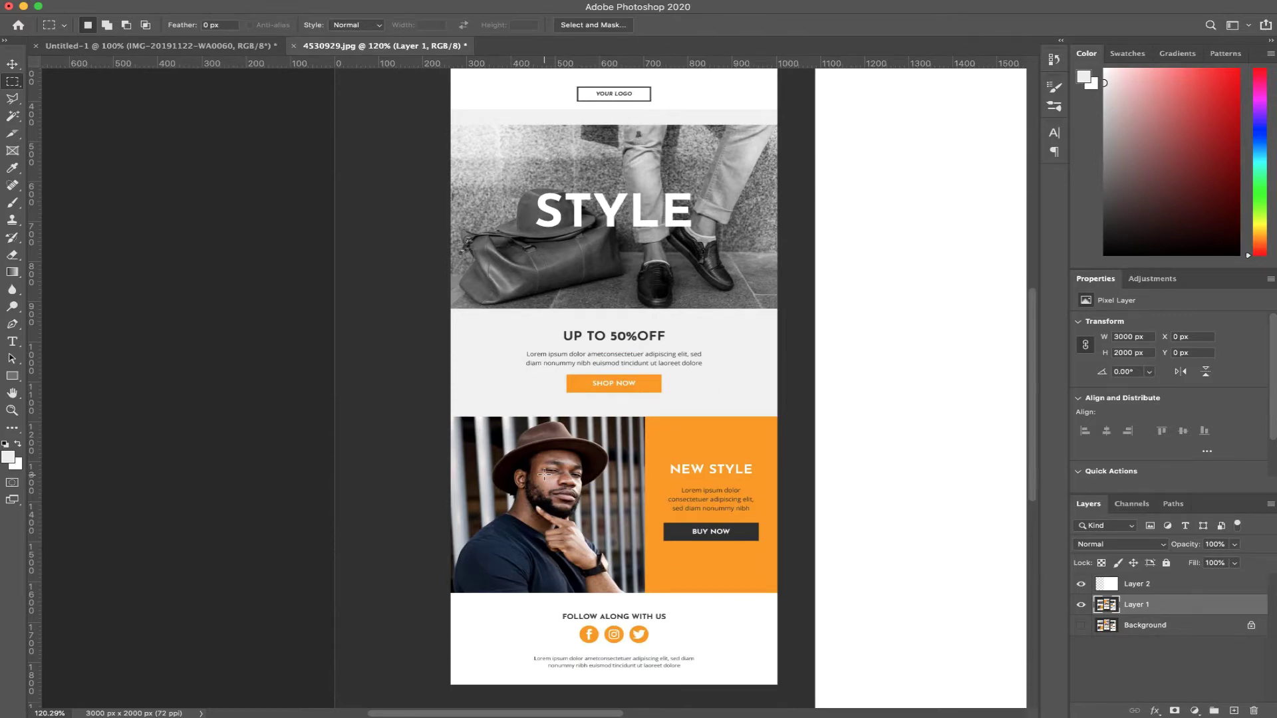
{"action": "scroll", "coordinate": [544, 474], "scroll_direction": "up", "scroll_amount": 2}
{"action": "scroll", "coordinate": [544, 474], "scroll_direction": "right", "scroll_amount": 1}
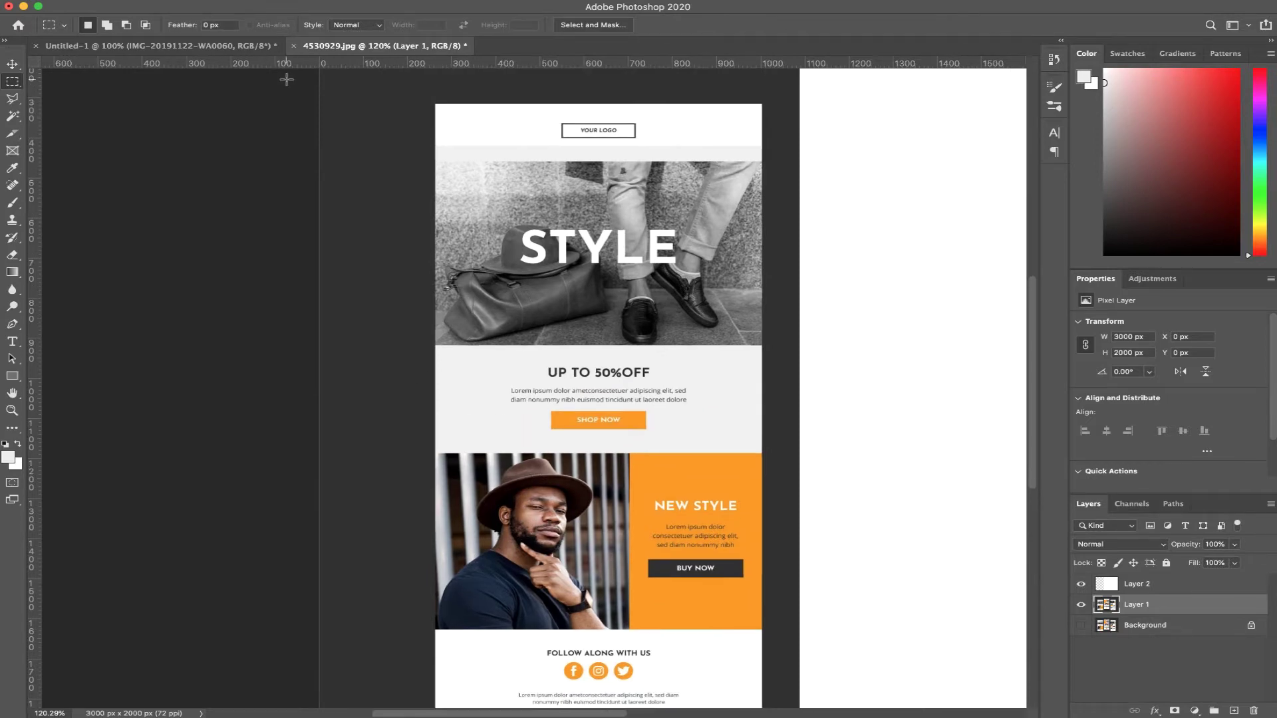
Step: Add guides at the hero image and hat photo top and bottom edges, plus two vertical guides
{"action": "left_click_drag", "start_coordinate": [353, 64], "coordinate": [350, 161]}
{"action": "left_click_drag", "start_coordinate": [416, 64], "coordinate": [457, 345]}
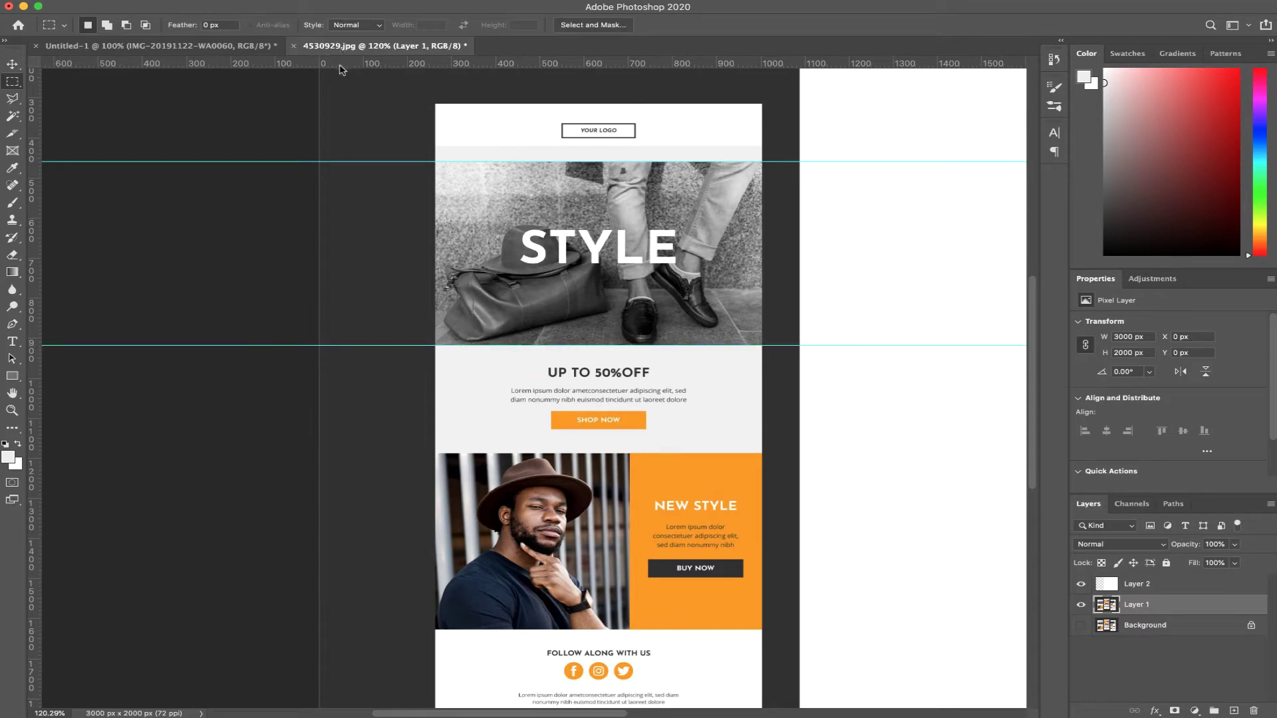
{"action": "left_click_drag", "start_coordinate": [339, 67], "coordinate": [402, 454]}
{"action": "left_click_drag", "start_coordinate": [431, 67], "coordinate": [413, 629]}
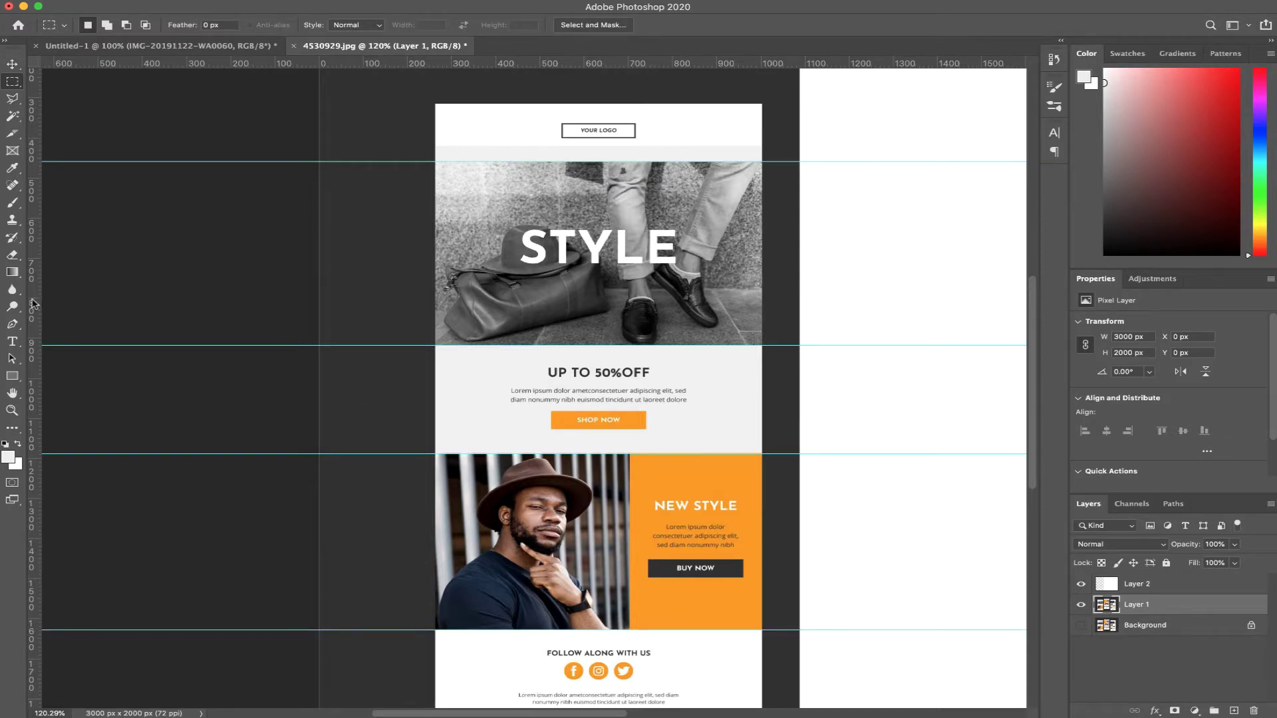
{"action": "left_click_drag", "start_coordinate": [38, 304], "coordinate": [629, 419]}
{"action": "left_click_drag", "start_coordinate": [33, 428], "coordinate": [433, 480]}
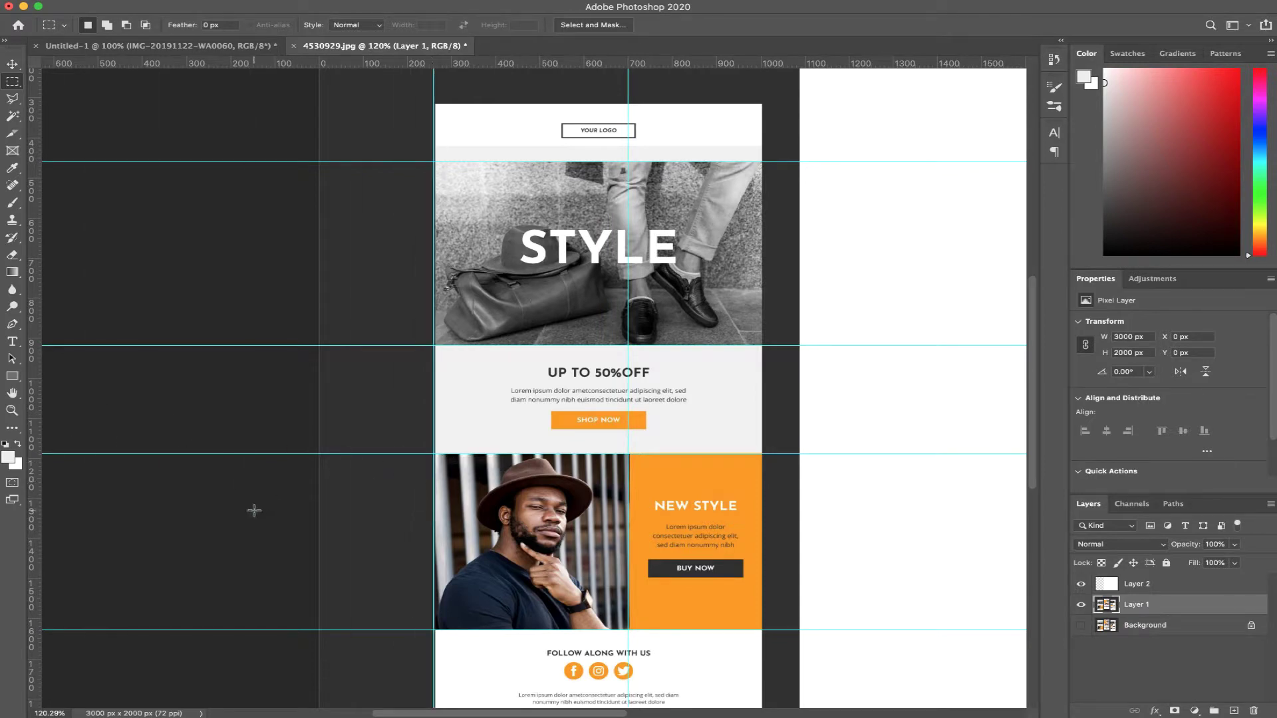
Step: Add guides above and below the social icons and the logo, plus two vertical guides
{"action": "scroll", "coordinate": [532, 511], "scroll_direction": "down", "scroll_amount": 3}
{"action": "scroll", "coordinate": [532, 511], "scroll_direction": "right", "scroll_amount": 3}
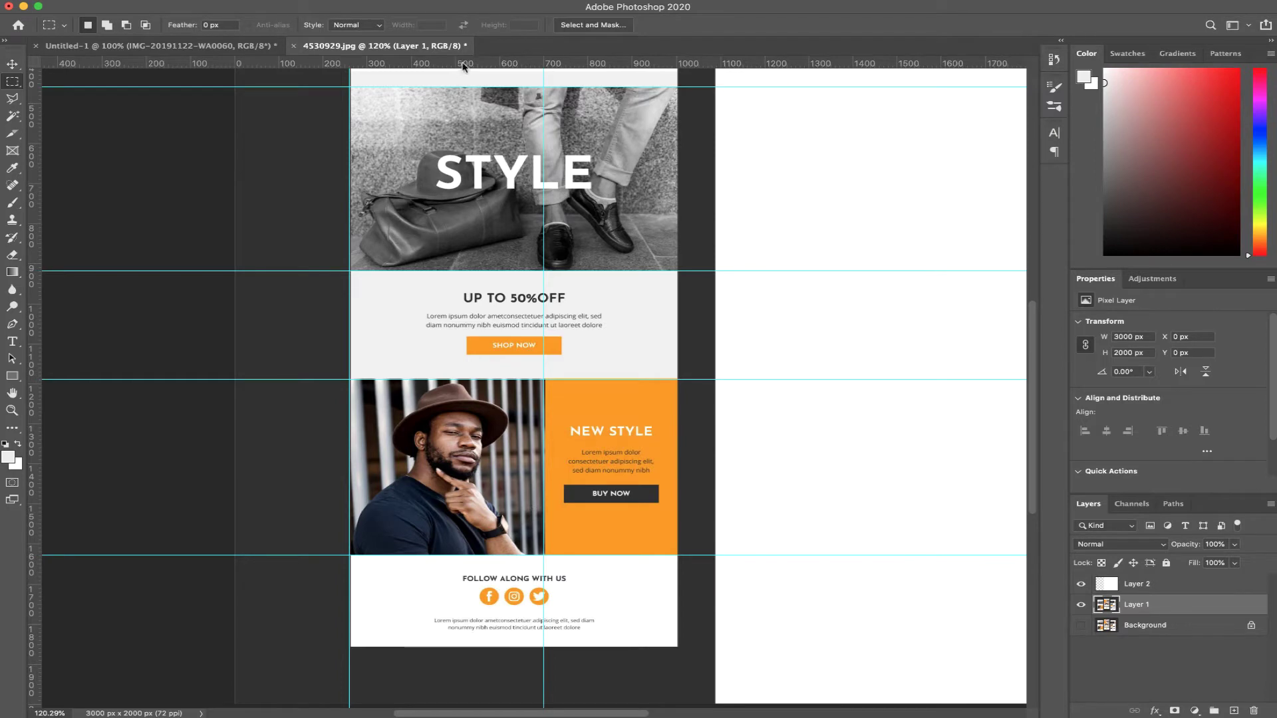
{"action": "left_click_drag", "start_coordinate": [463, 64], "coordinate": [553, 587]}
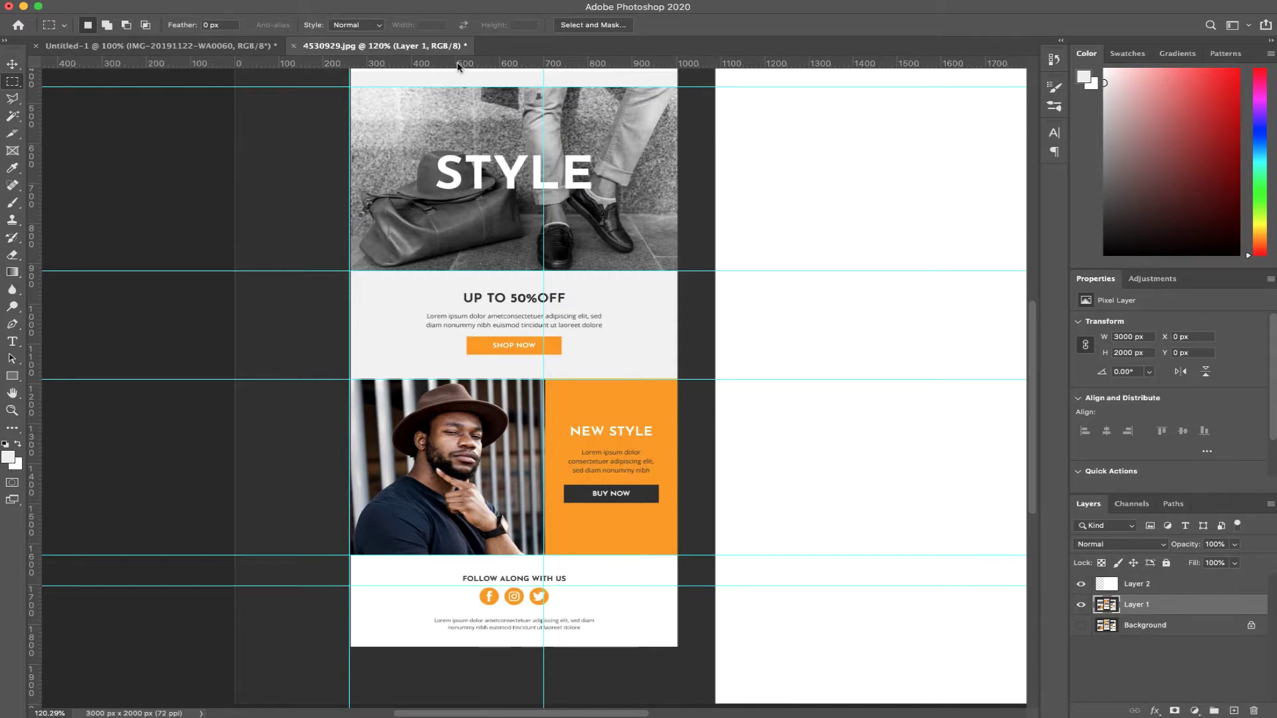
{"action": "left_click_drag", "start_coordinate": [460, 66], "coordinate": [574, 607]}
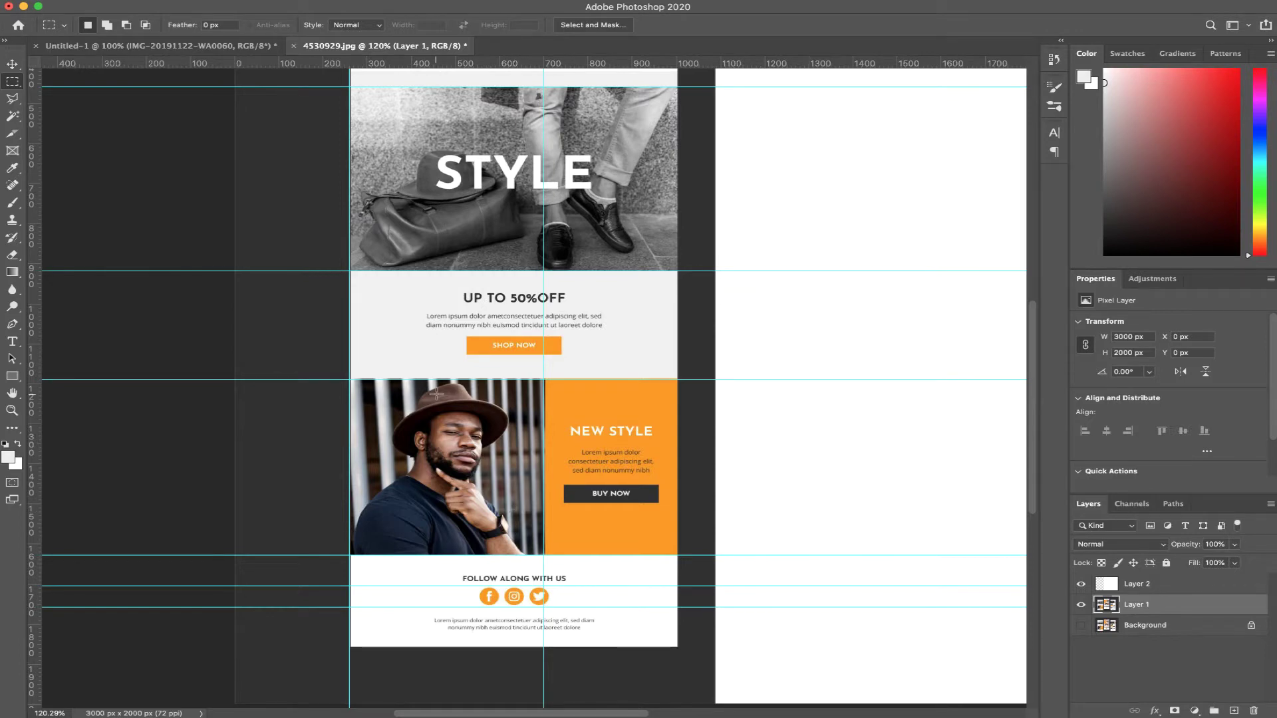
{"action": "scroll", "coordinate": [497, 449], "scroll_direction": "up", "scroll_amount": 5}
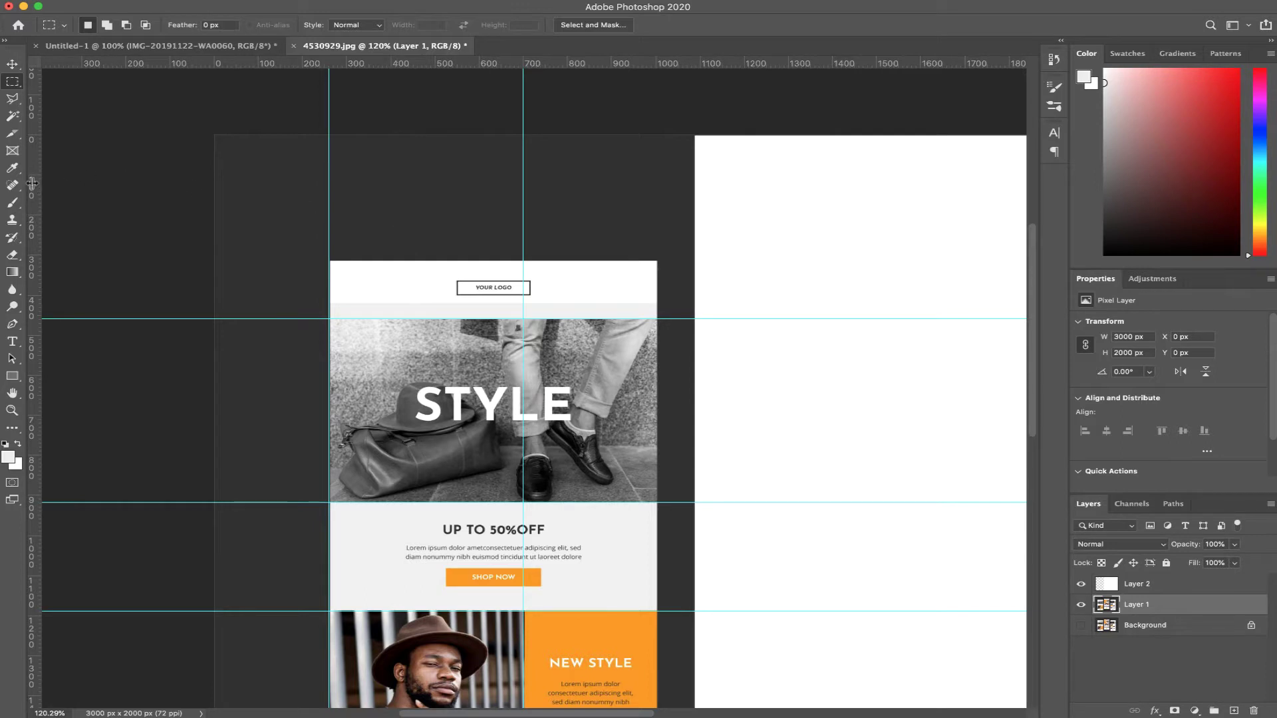
{"action": "left_click_drag", "start_coordinate": [31, 183], "coordinate": [450, 225]}
{"action": "left_click_drag", "start_coordinate": [517, 63], "coordinate": [542, 272]}
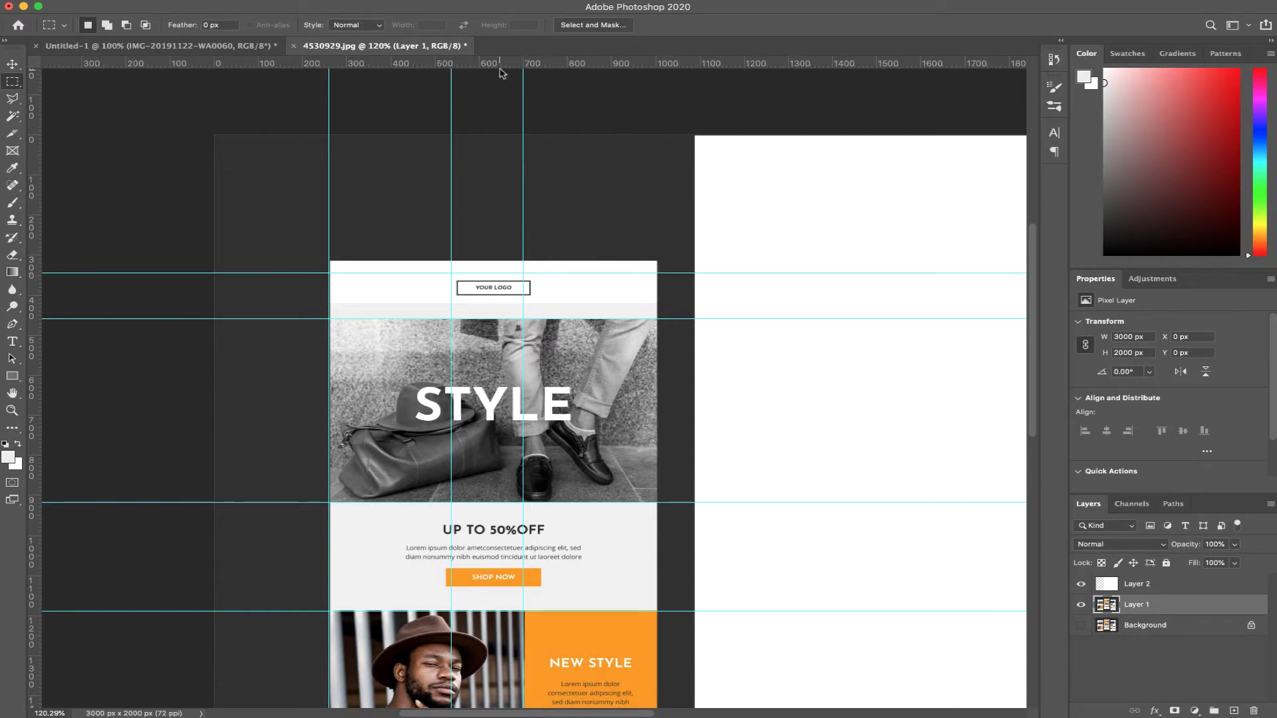
{"action": "left_click_drag", "start_coordinate": [500, 60], "coordinate": [517, 301]}
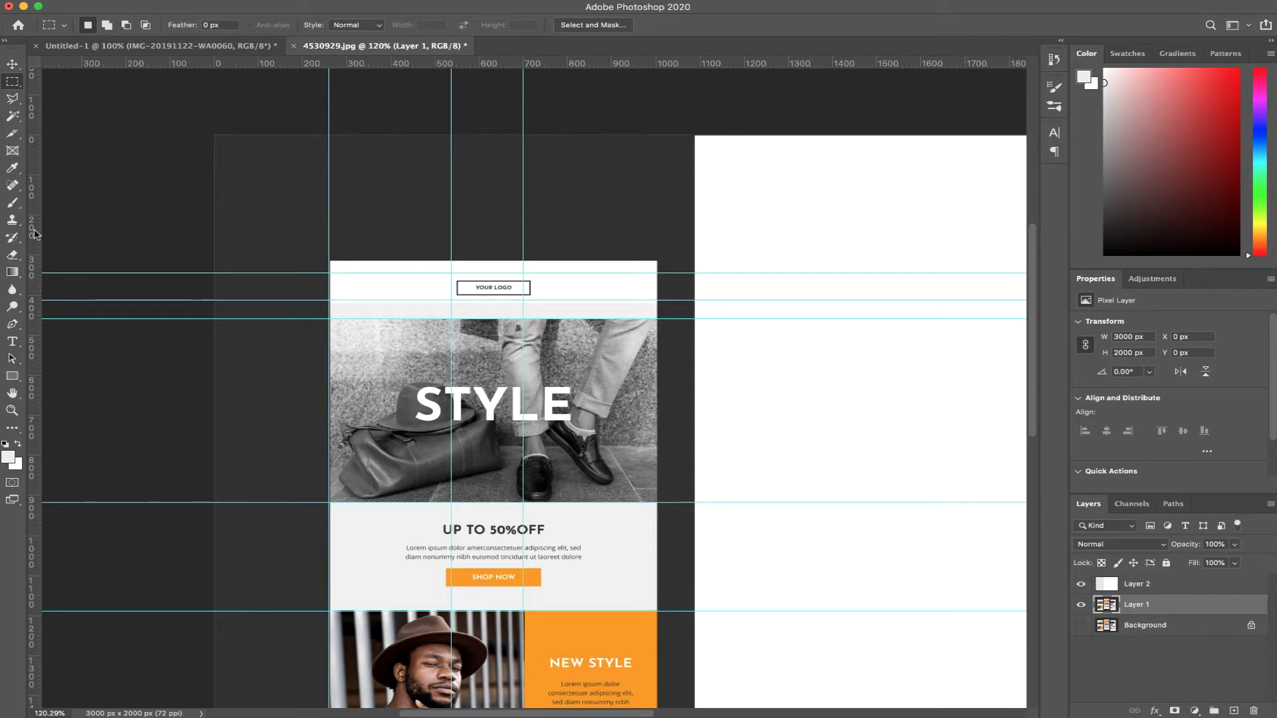
{"action": "left_click_drag", "start_coordinate": [34, 233], "coordinate": [537, 261]}
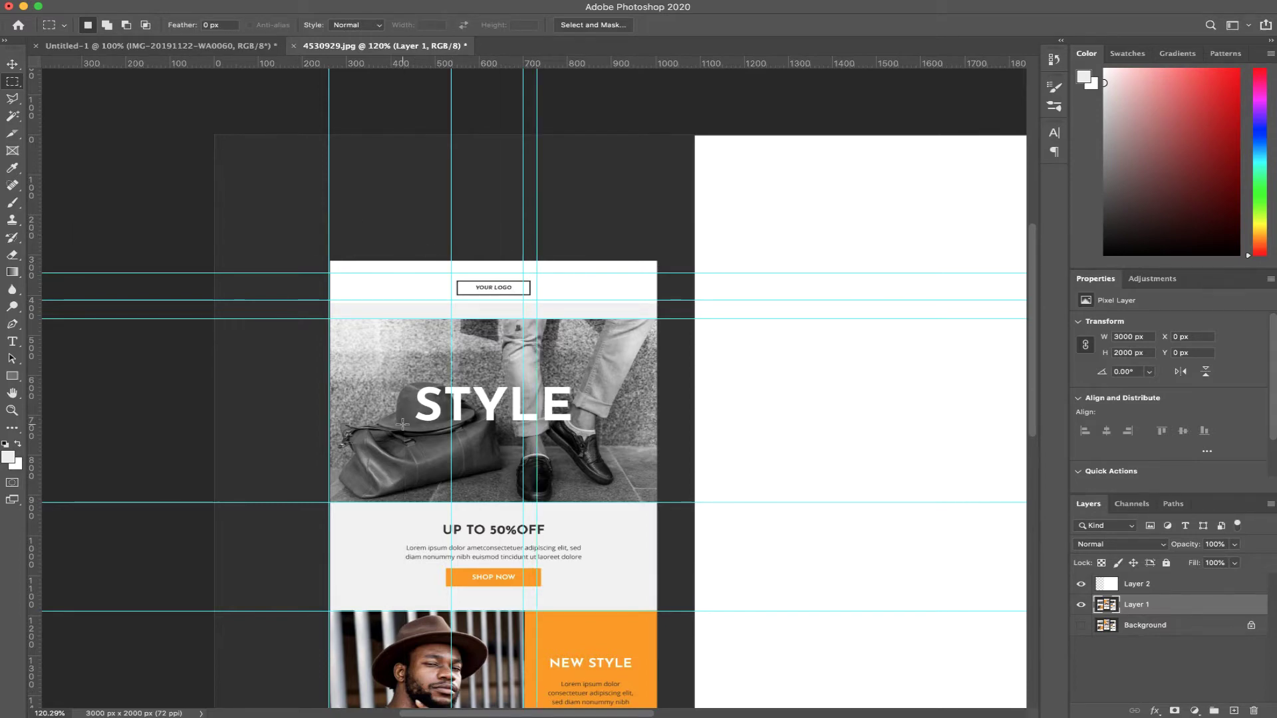
Step: Zoom in and align the vertical guide with the email's left edge
{"action": "key", "text": "z"}
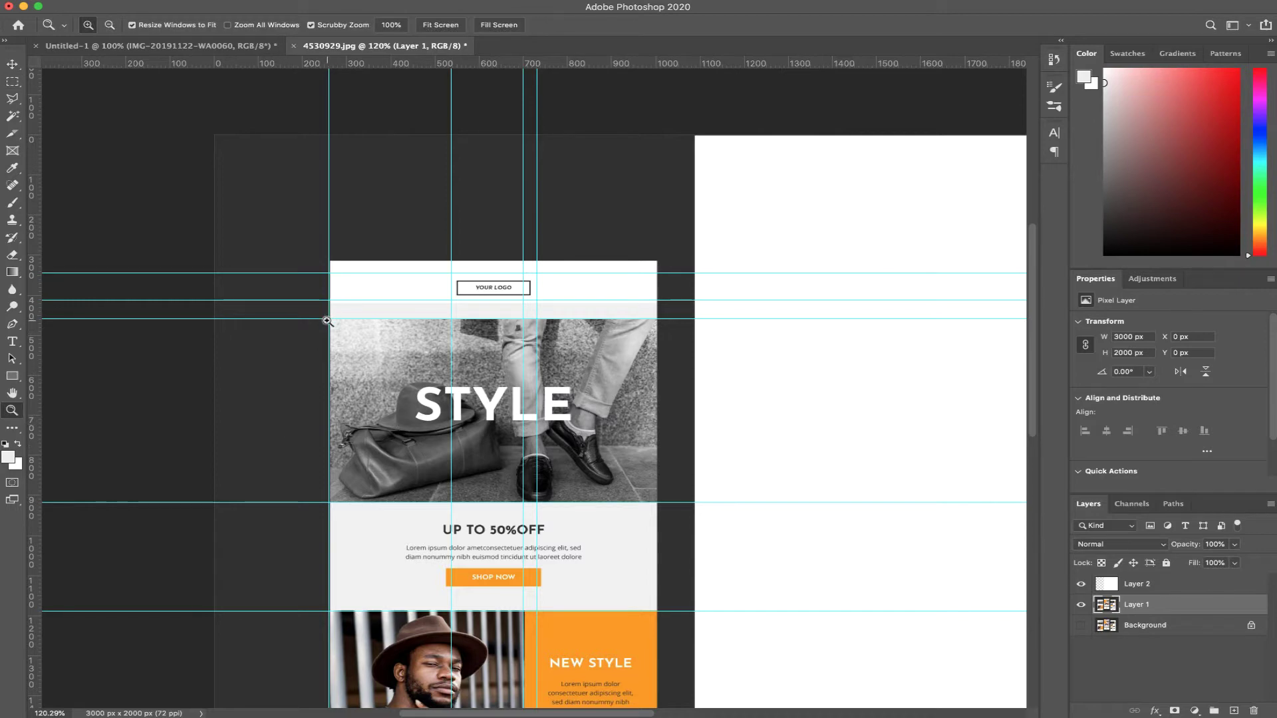
{"action": "left_click_drag", "start_coordinate": [327, 320], "coordinate": [525, 331]}
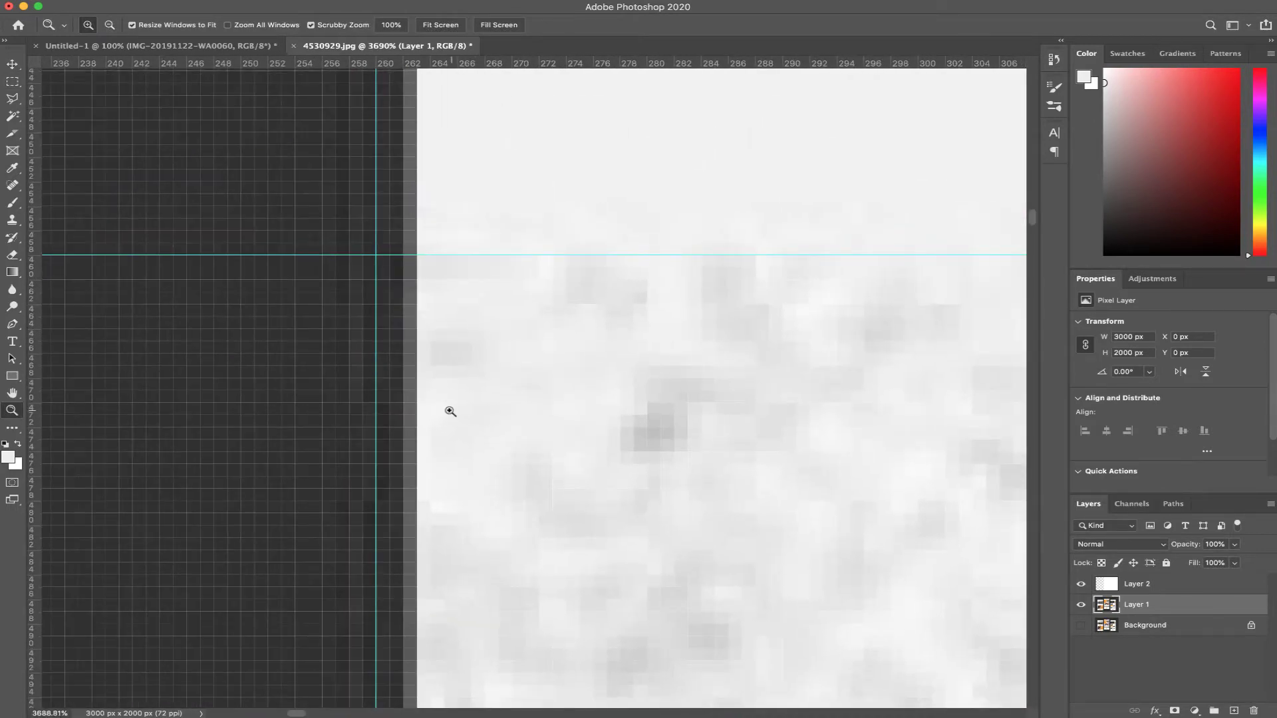
{"action": "key", "text": "v"}
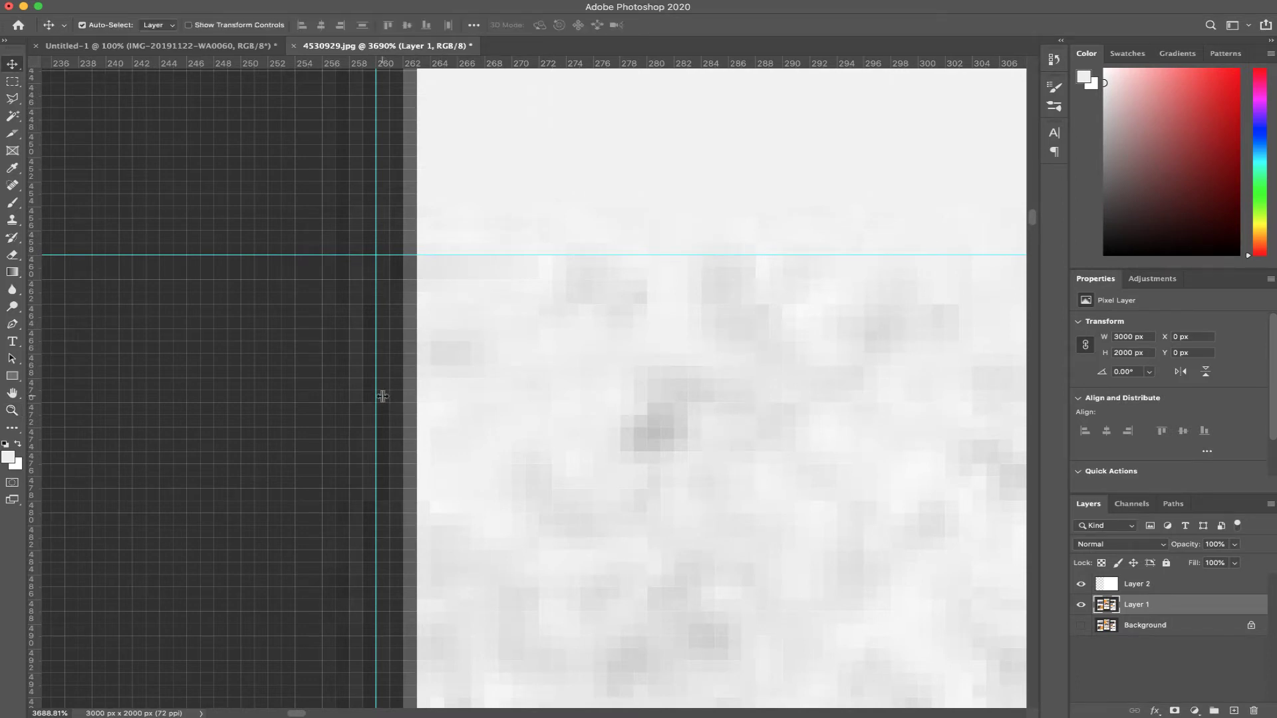
{"action": "left_click_drag", "start_coordinate": [376, 397], "coordinate": [418, 400]}
{"action": "scroll", "coordinate": [463, 391], "scroll_direction": "down", "scroll_amount": 6}
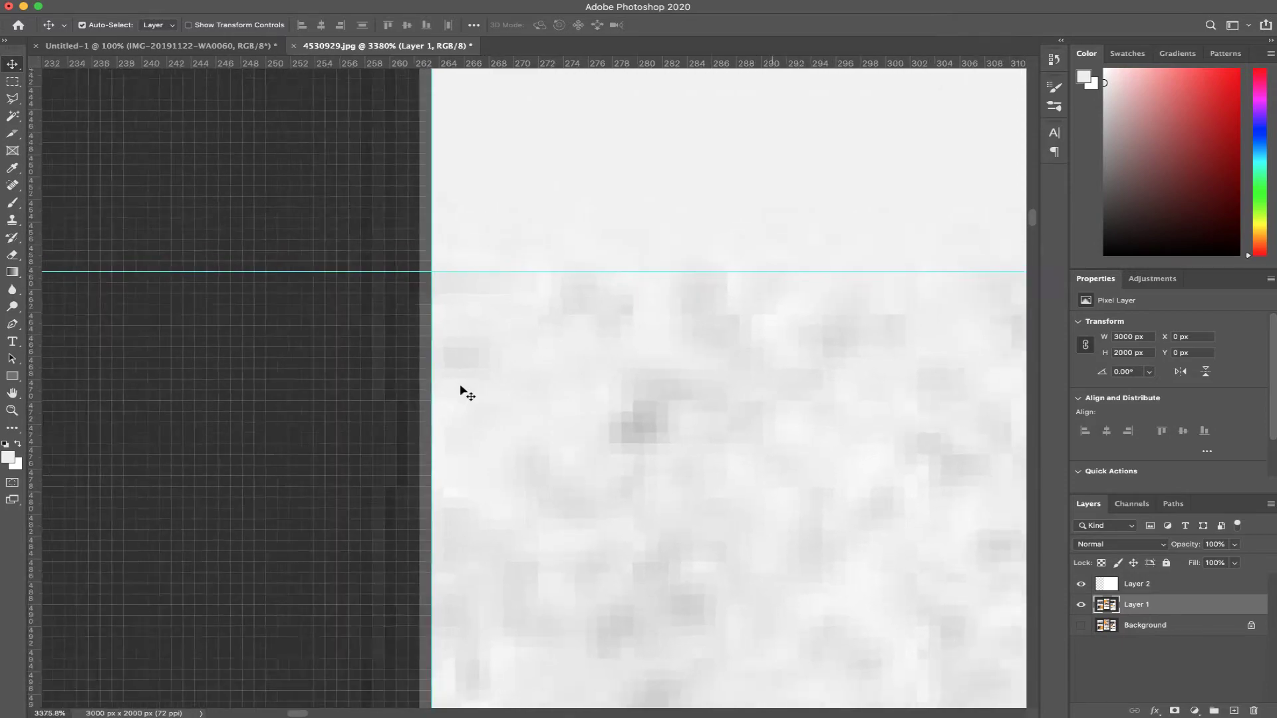
{"action": "scroll", "coordinate": [463, 391], "scroll_direction": "down", "scroll_amount": 2}
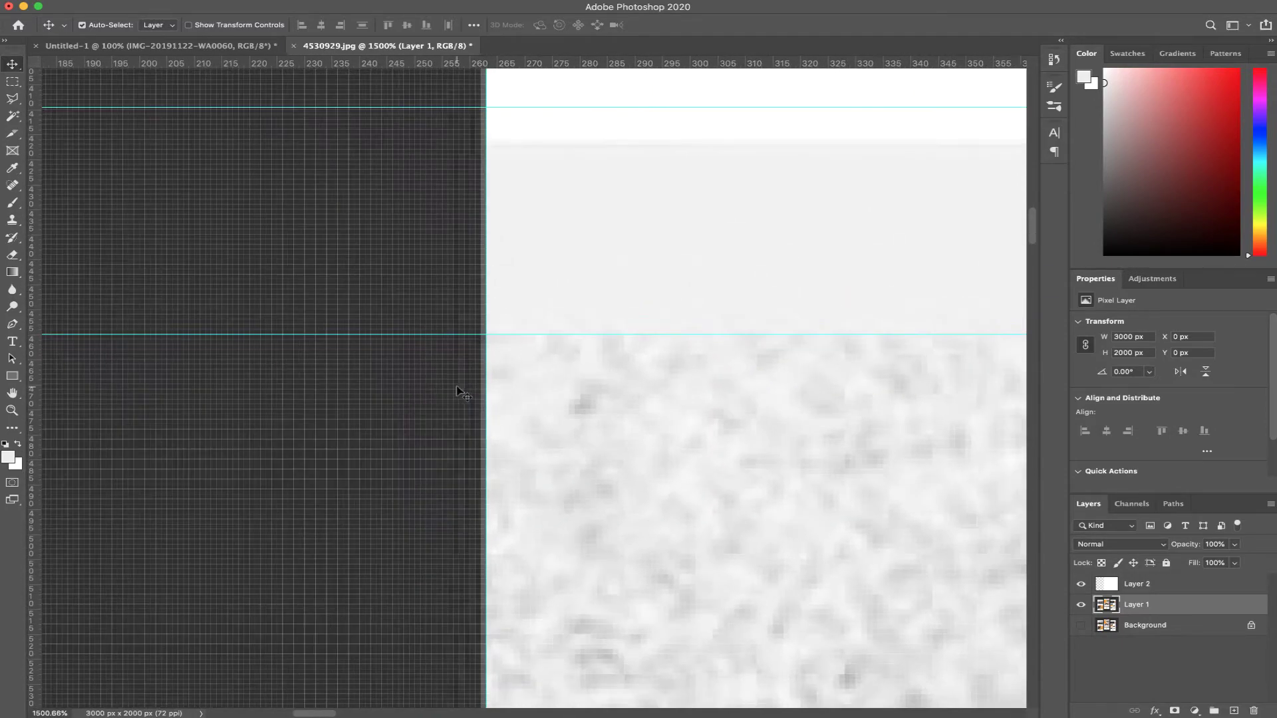
{"action": "scroll", "coordinate": [463, 394], "scroll_direction": "down", "scroll_amount": 6}
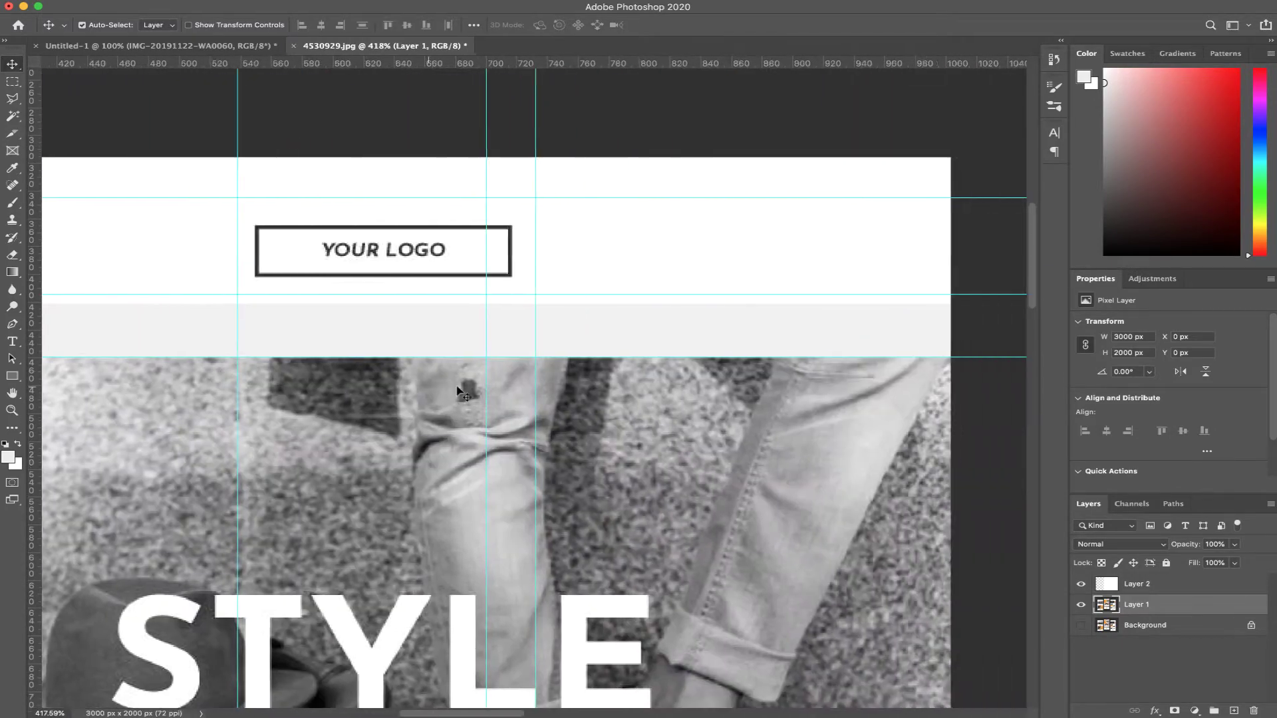
{"action": "scroll", "coordinate": [464, 394], "scroll_direction": "right", "scroll_amount": 6}
{"action": "scroll", "coordinate": [463, 394], "scroll_direction": "left", "scroll_amount": 6}
{"action": "scroll", "coordinate": [456, 391], "scroll_direction": "right", "scroll_amount": 5}
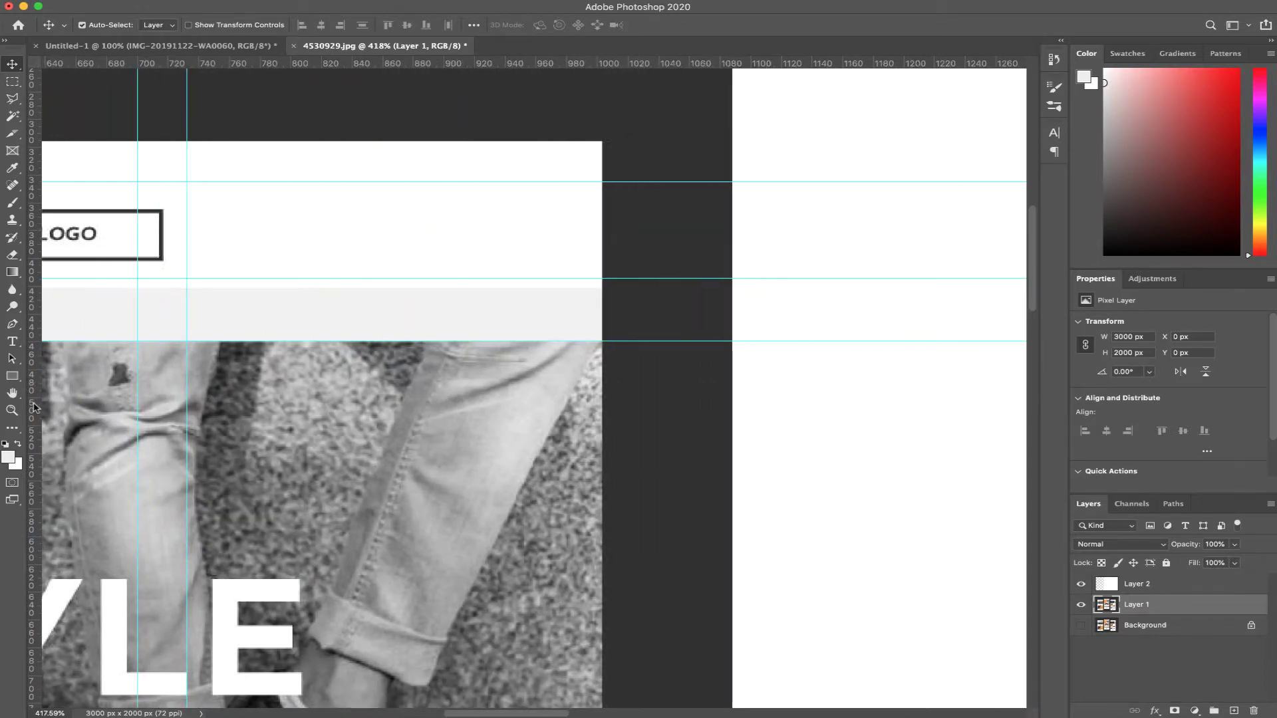
Step: Add a vertical guide and snap it onto the email's right edge
{"action": "left_click_drag", "start_coordinate": [34, 407], "coordinate": [600, 434]}
{"action": "scroll", "coordinate": [601, 434], "scroll_direction": "up", "scroll_amount": 5}
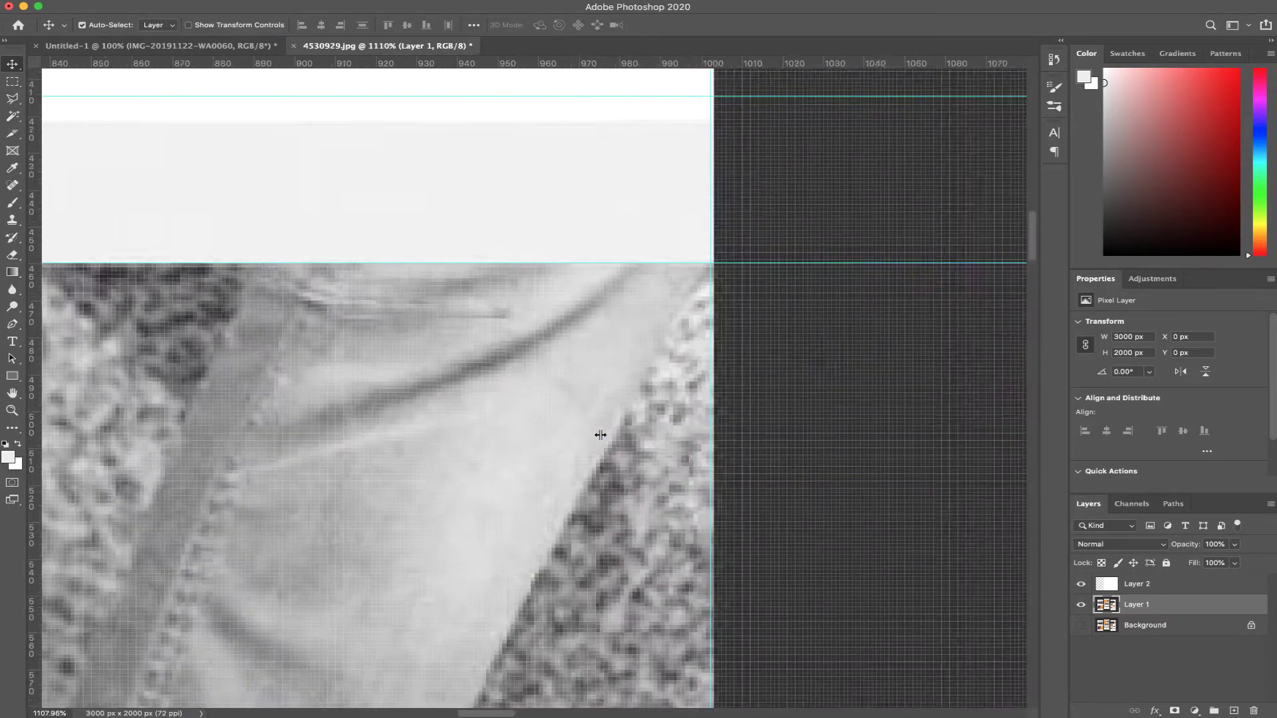
{"action": "scroll", "coordinate": [601, 434], "scroll_direction": "up", "scroll_amount": 3}
{"action": "scroll", "coordinate": [601, 435], "scroll_direction": "up", "scroll_amount": 3}
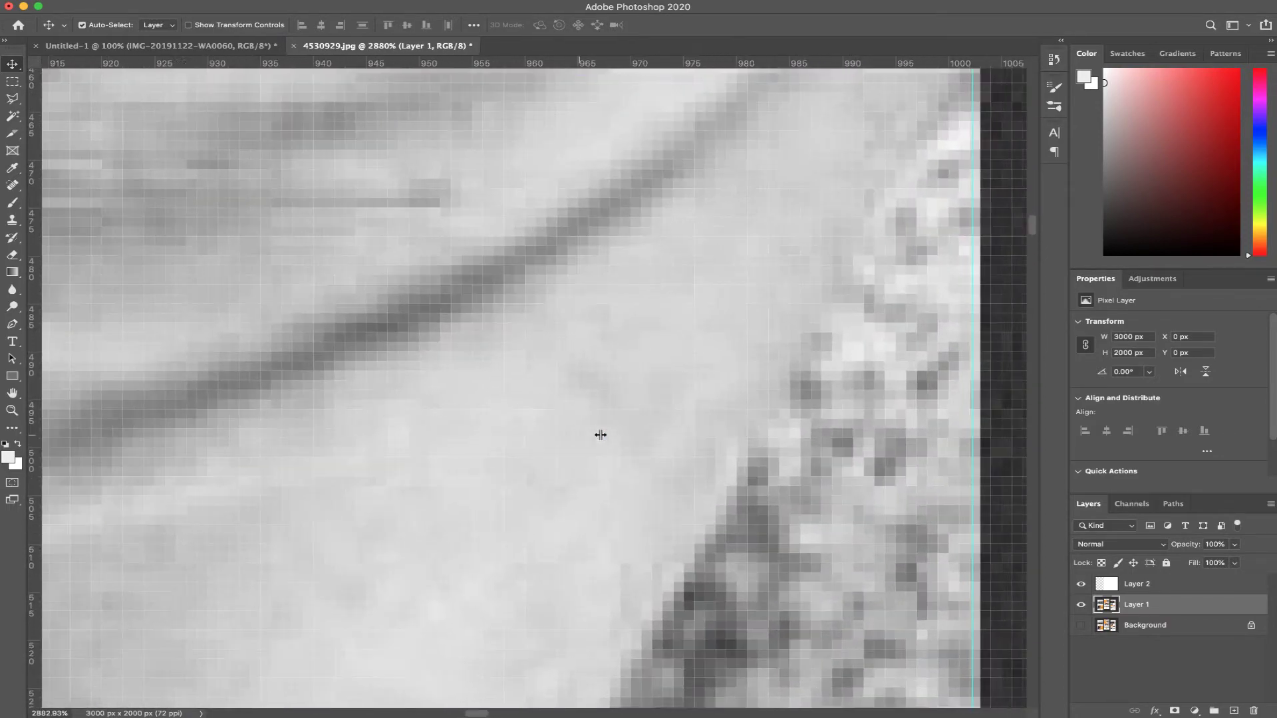
{"action": "scroll", "coordinate": [600, 435], "scroll_direction": "right", "scroll_amount": 5}
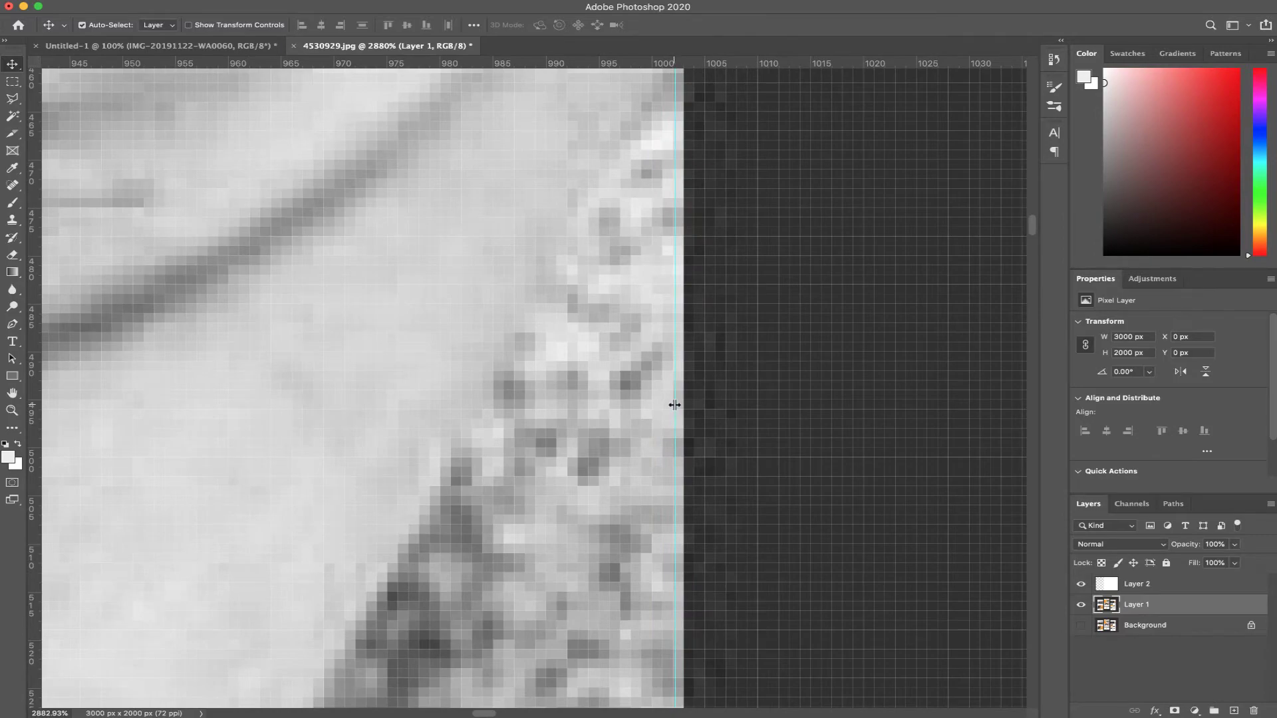
{"action": "left_click_drag", "start_coordinate": [674, 405], "coordinate": [686, 407]}
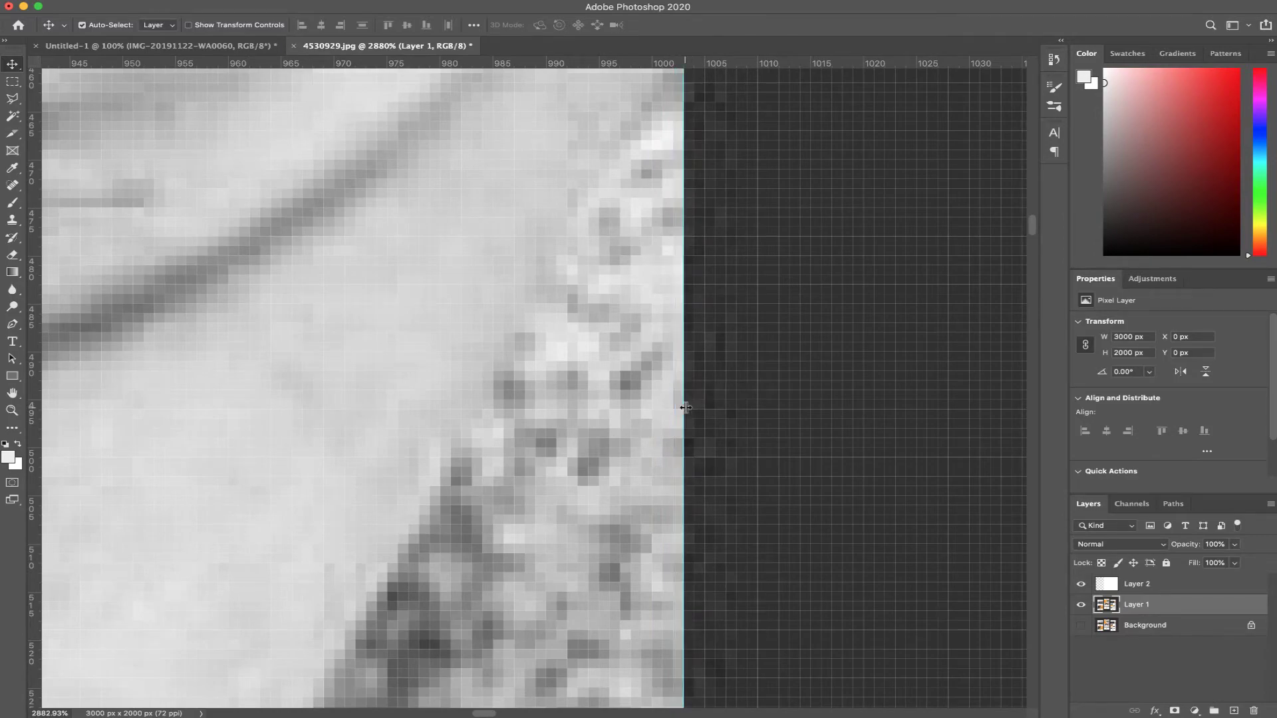
{"action": "scroll", "coordinate": [685, 407], "scroll_direction": "down", "scroll_amount": 5}
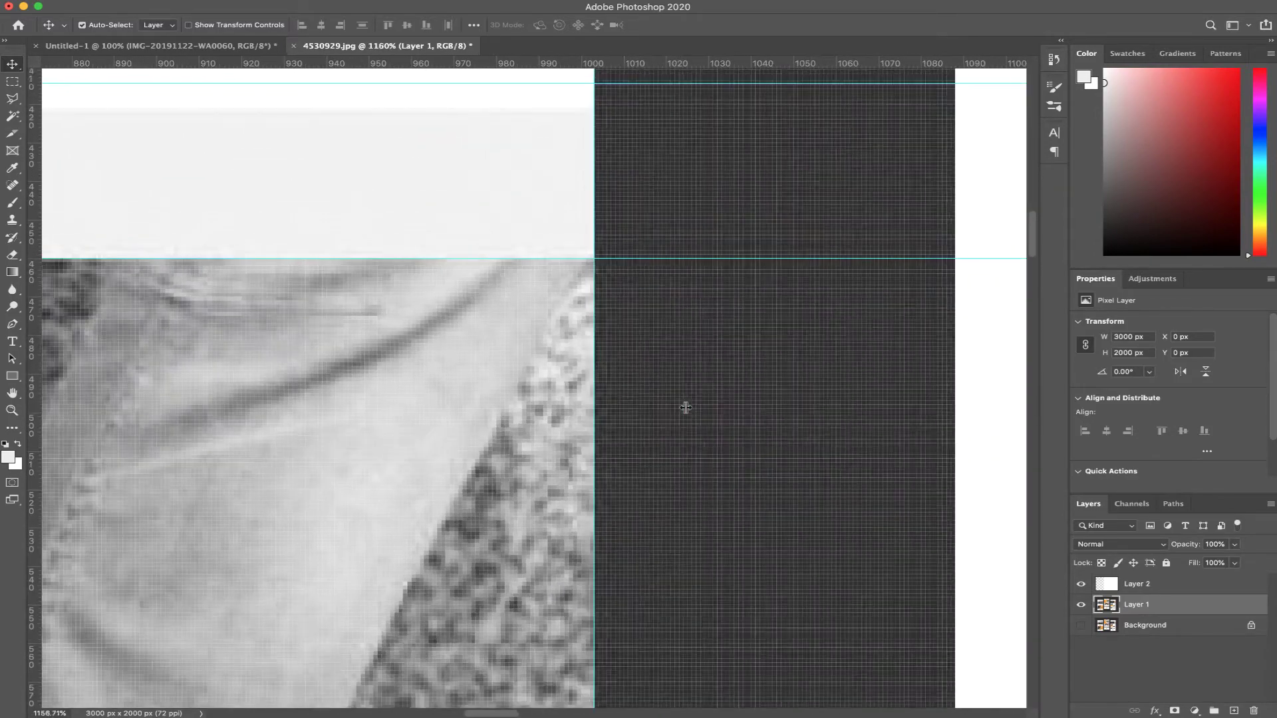
{"action": "scroll", "coordinate": [686, 408], "scroll_direction": "down", "scroll_amount": 2}
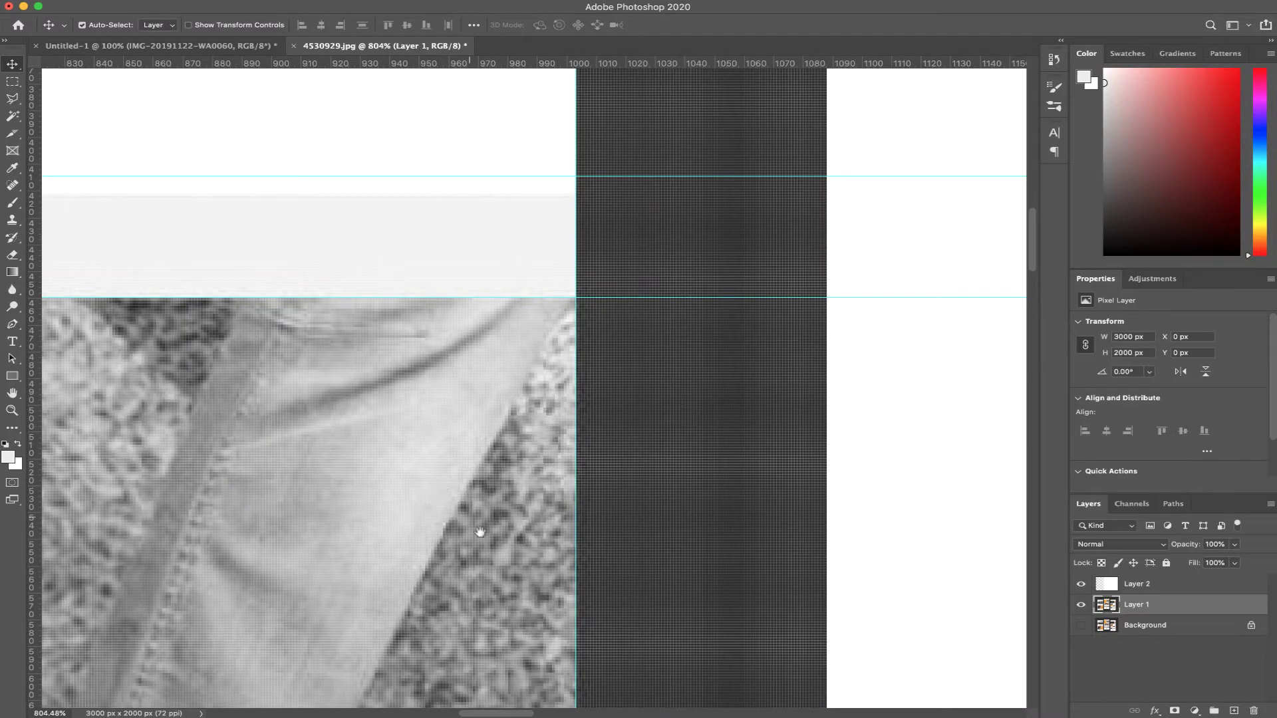
{"action": "scroll", "coordinate": [488, 547], "scroll_direction": "down", "scroll_amount": 10}
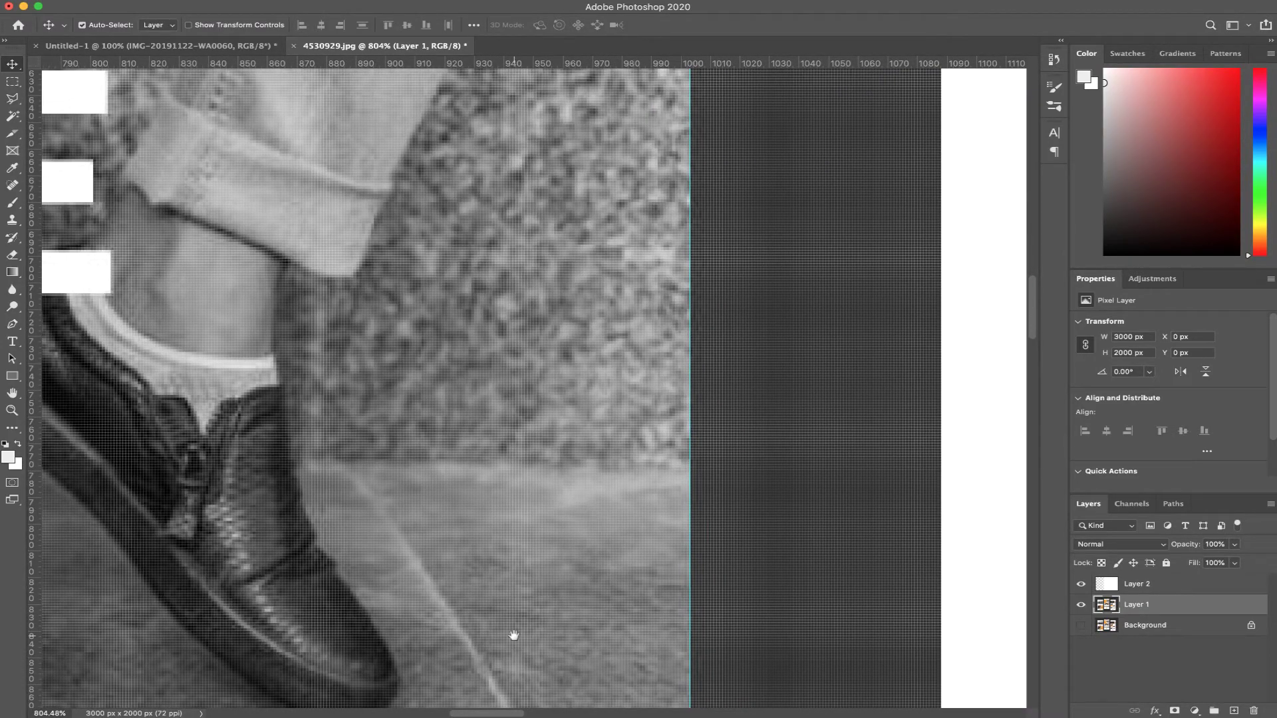
Step: Move the horizontal guide exactly onto the hero photo's bottom pixel edge
{"action": "left_click_drag", "start_coordinate": [513, 635], "coordinate": [530, 170]}
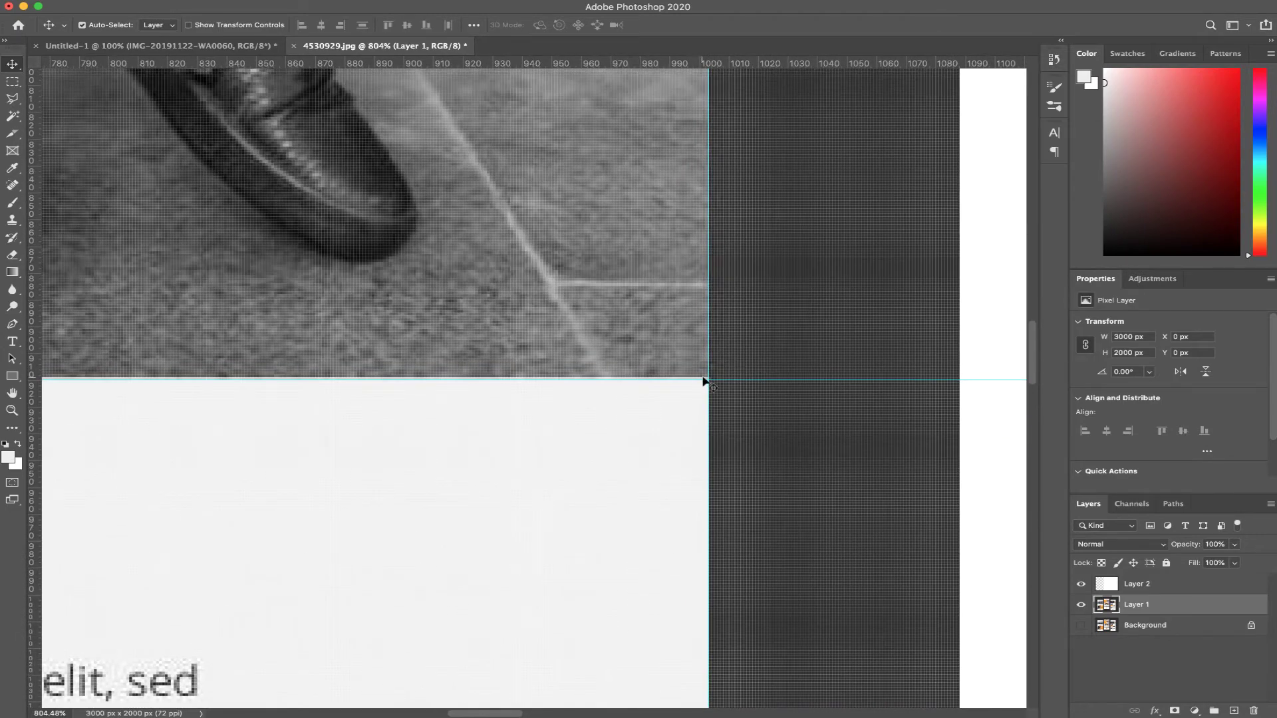
{"action": "key", "text": "z"}
{"action": "left_click_drag", "start_coordinate": [703, 377], "coordinate": [994, 379]}
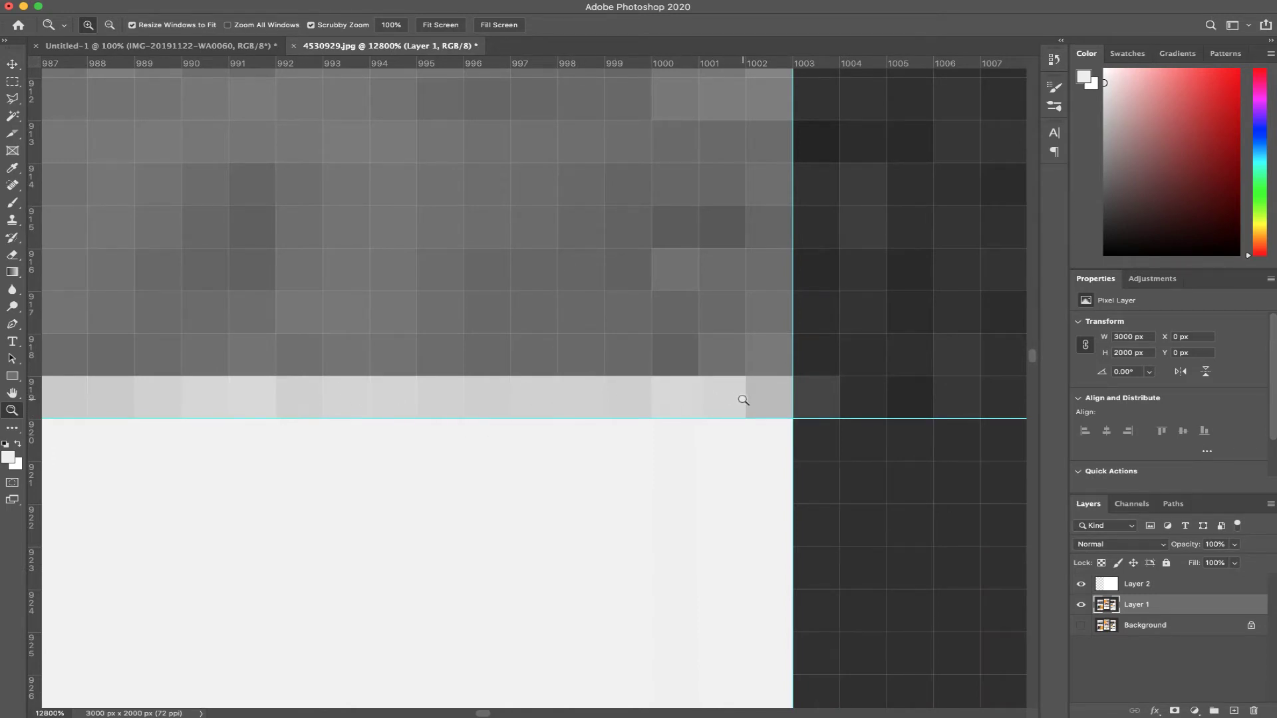
{"action": "key", "text": "v"}
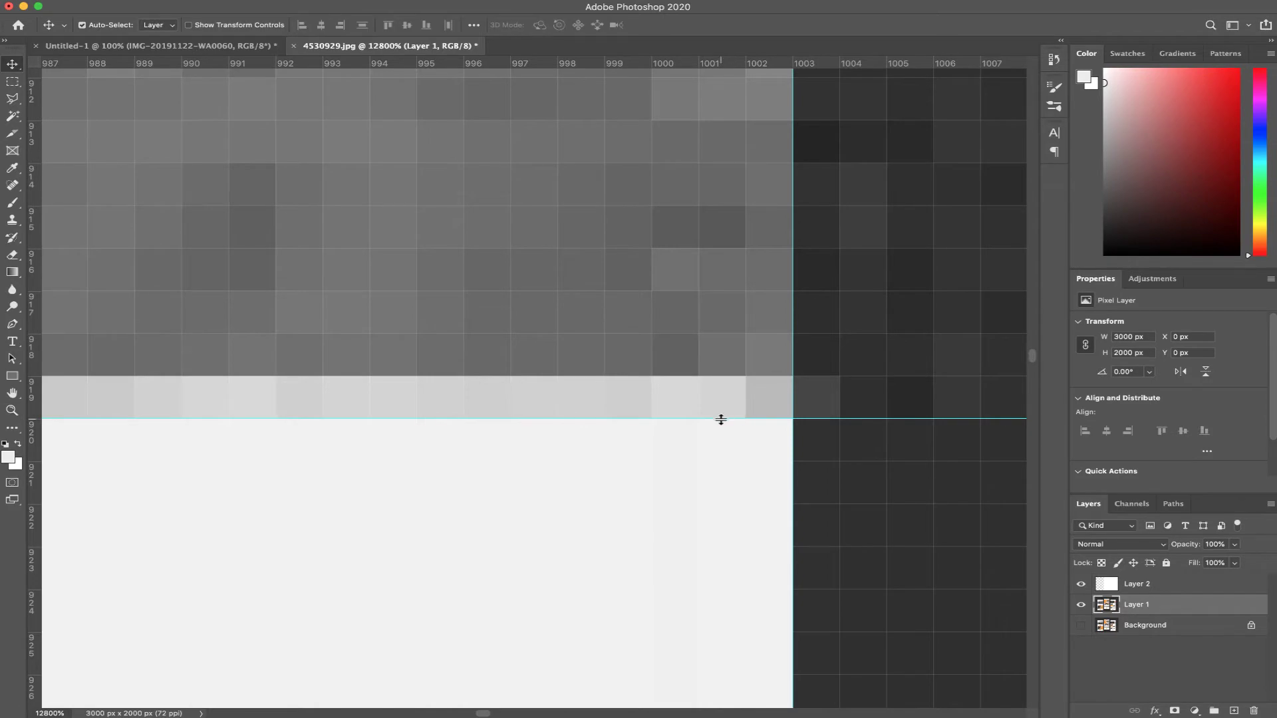
{"action": "left_click_drag", "start_coordinate": [720, 420], "coordinate": [732, 387]}
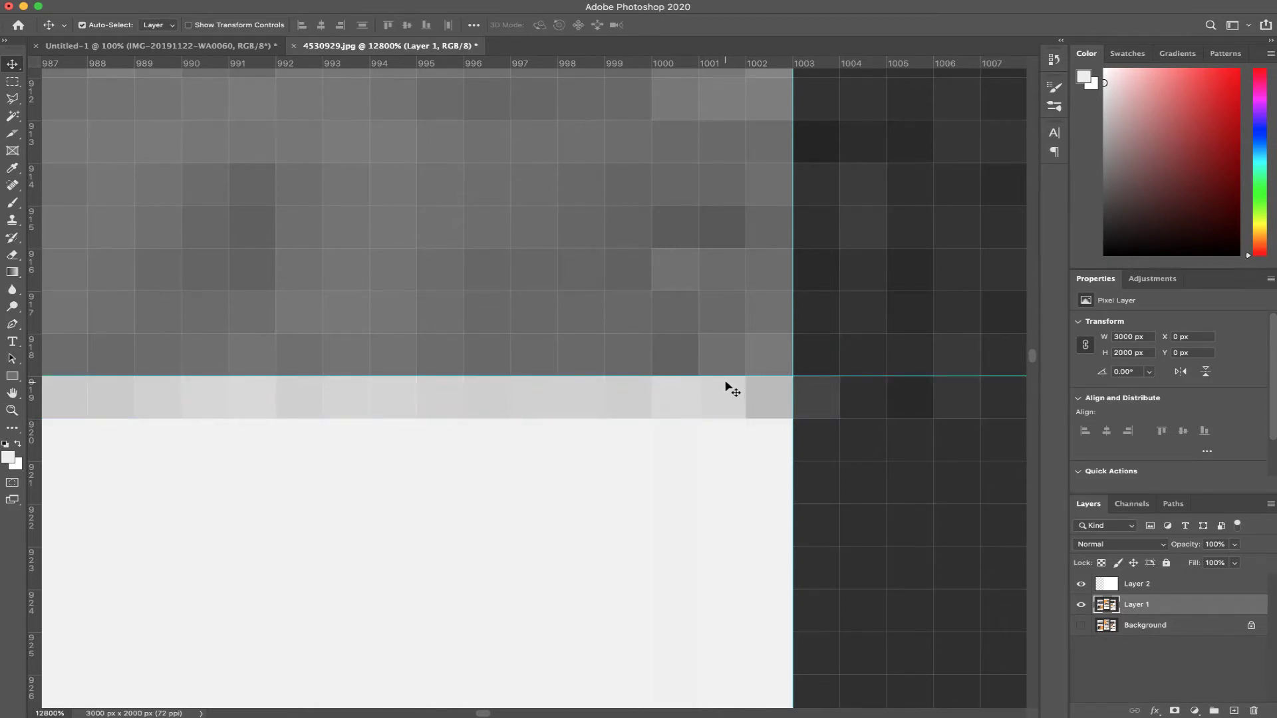
{"action": "scroll", "coordinate": [731, 391], "scroll_direction": "down", "scroll_amount": 10}
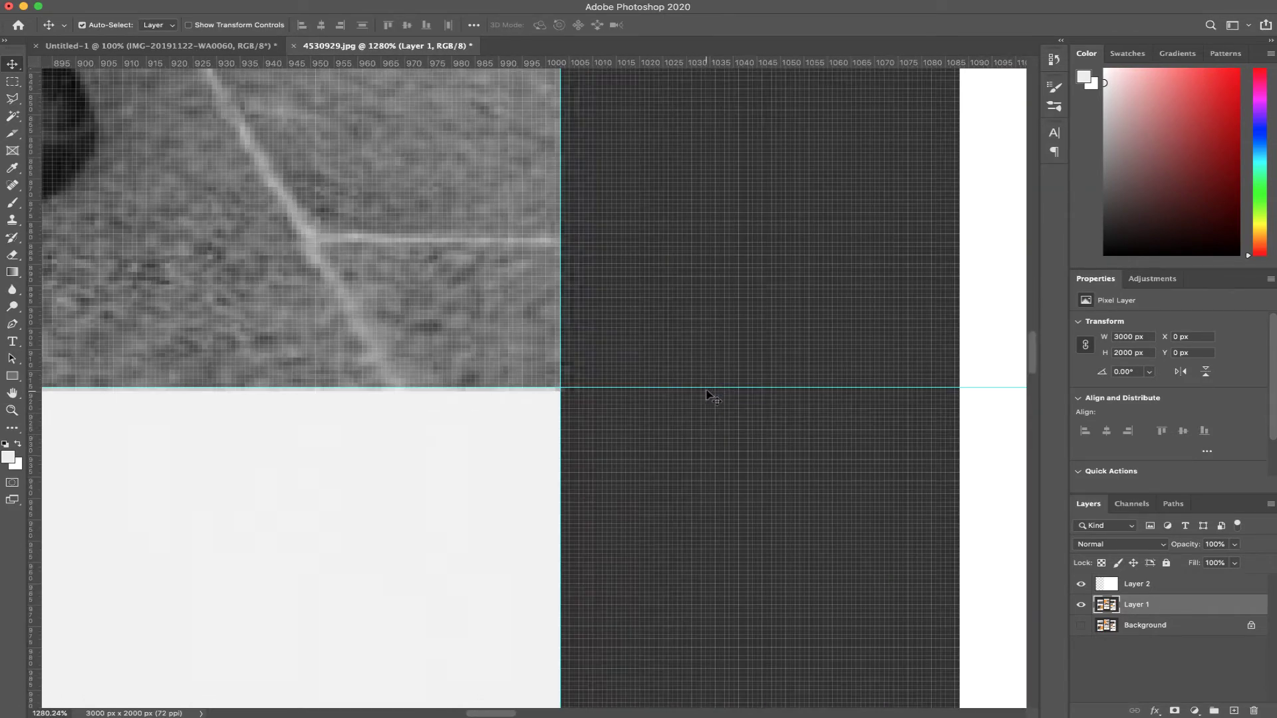
{"action": "scroll", "coordinate": [711, 397], "scroll_direction": "down", "scroll_amount": 8}
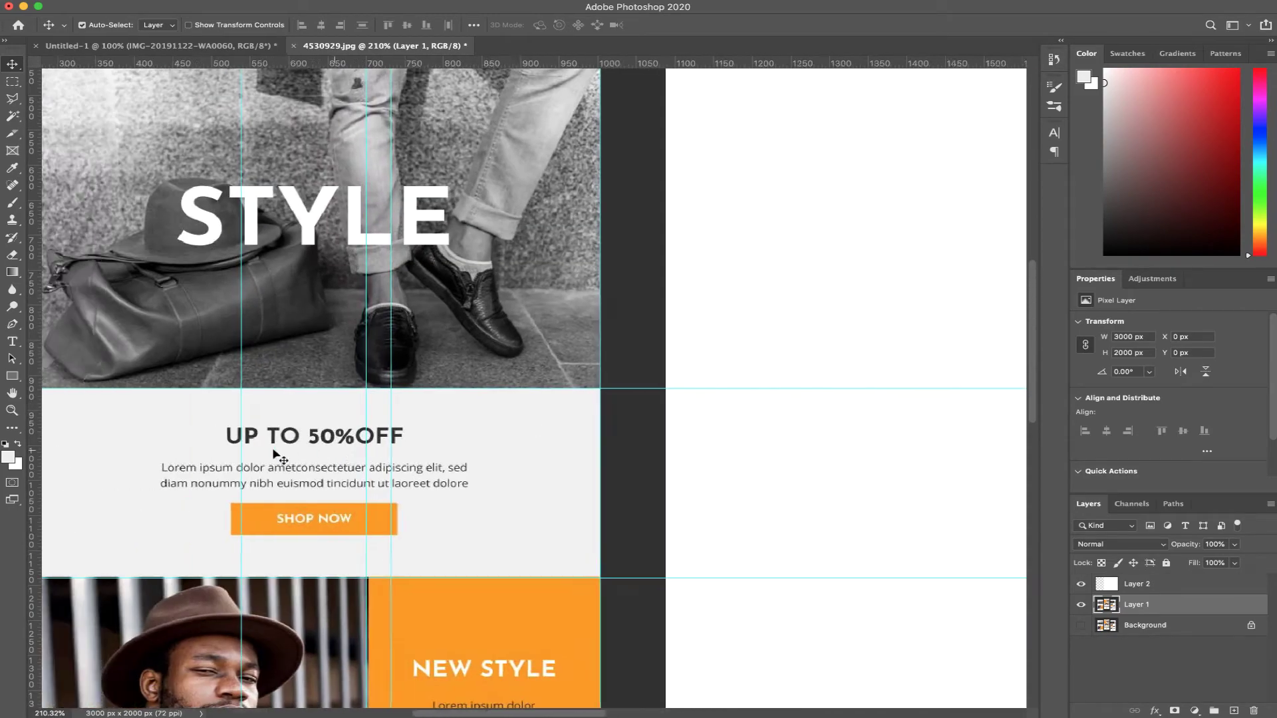
{"action": "scroll", "coordinate": [273, 452], "scroll_direction": "left", "scroll_amount": 5}
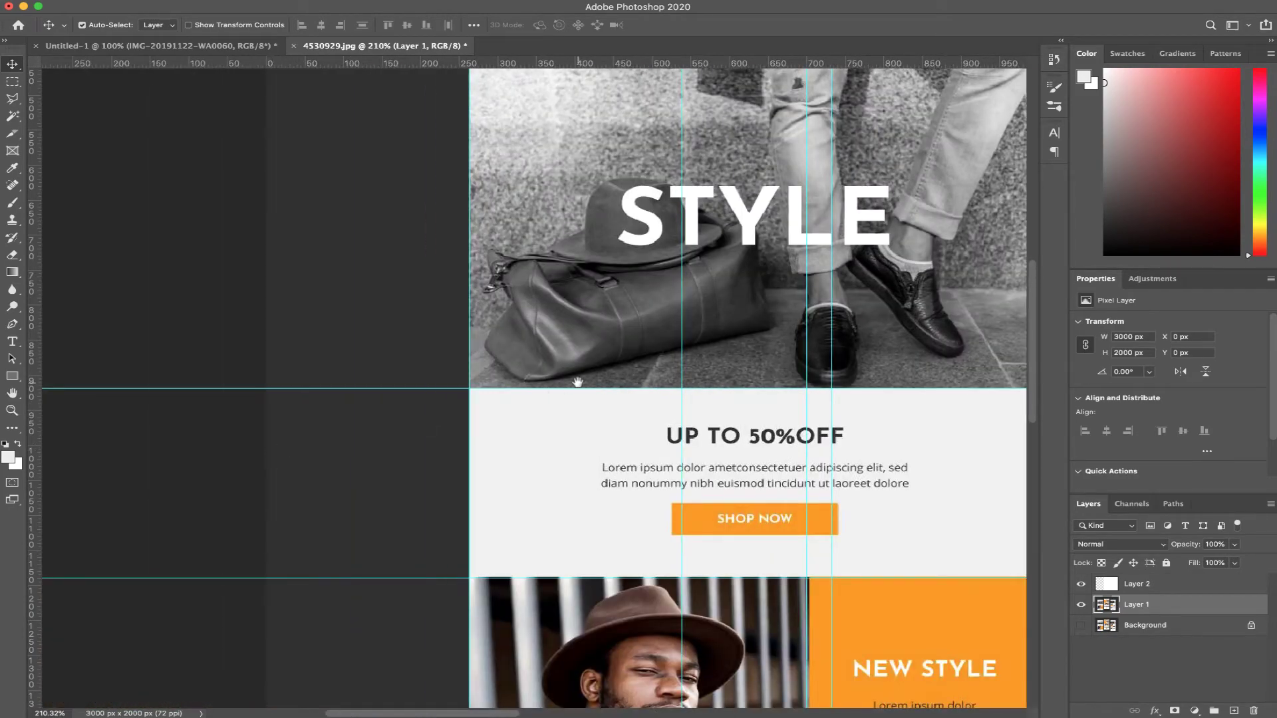
{"action": "left_click_drag", "start_coordinate": [575, 380], "coordinate": [445, 533]}
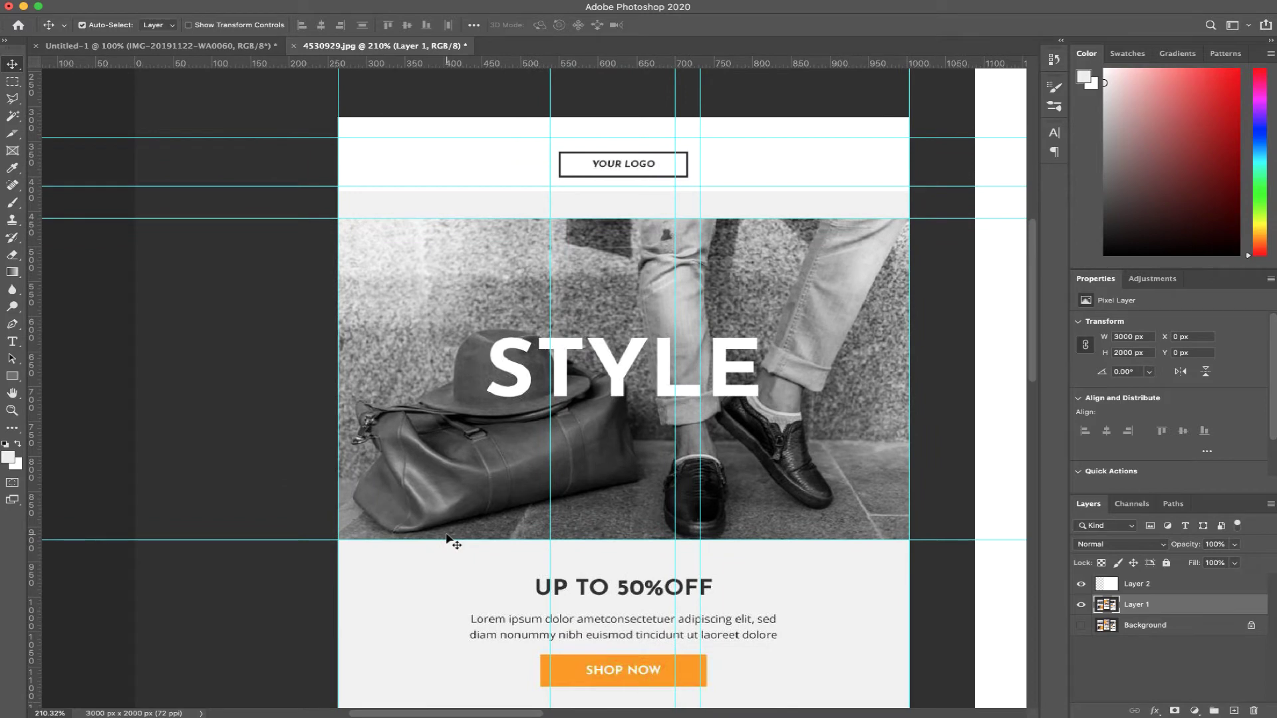
Step: Slice the hero photo, name it 'hero' and size it 740 × 460 px at X 263, Y 460
{"action": "left_click", "coordinate": [13, 135]}
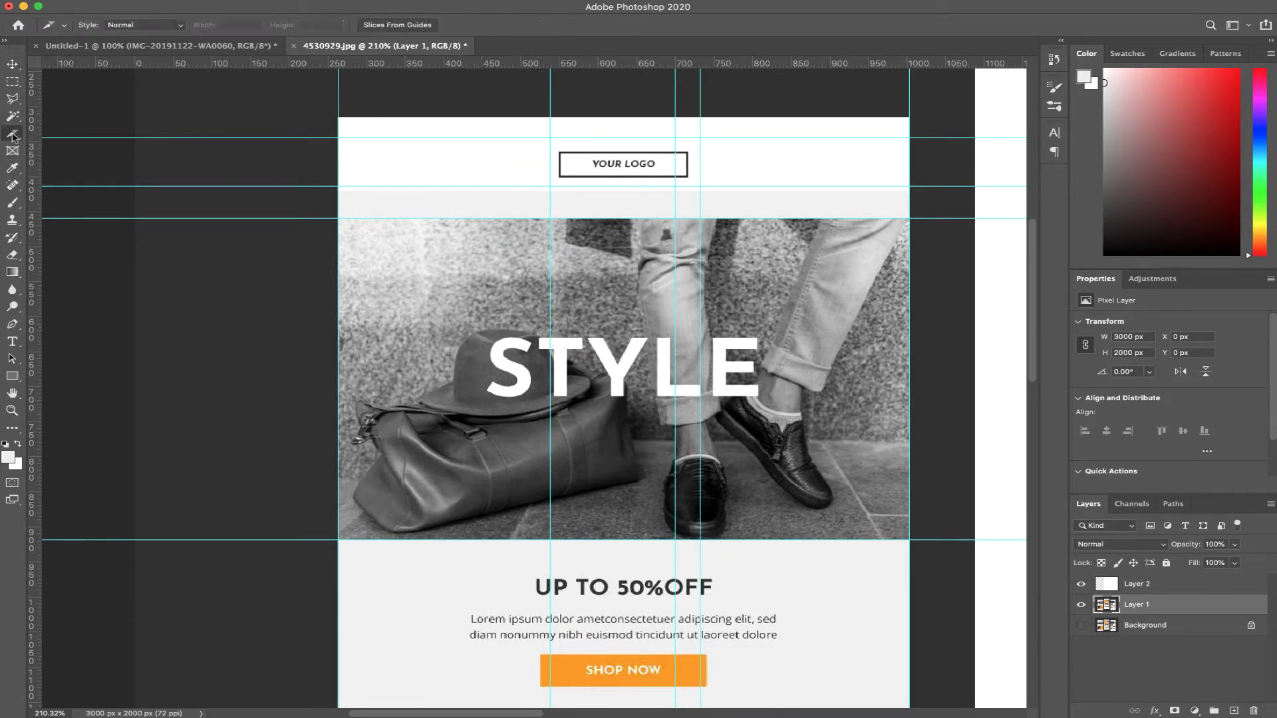
{"action": "left_click_drag", "start_coordinate": [340, 217], "coordinate": [914, 537]}
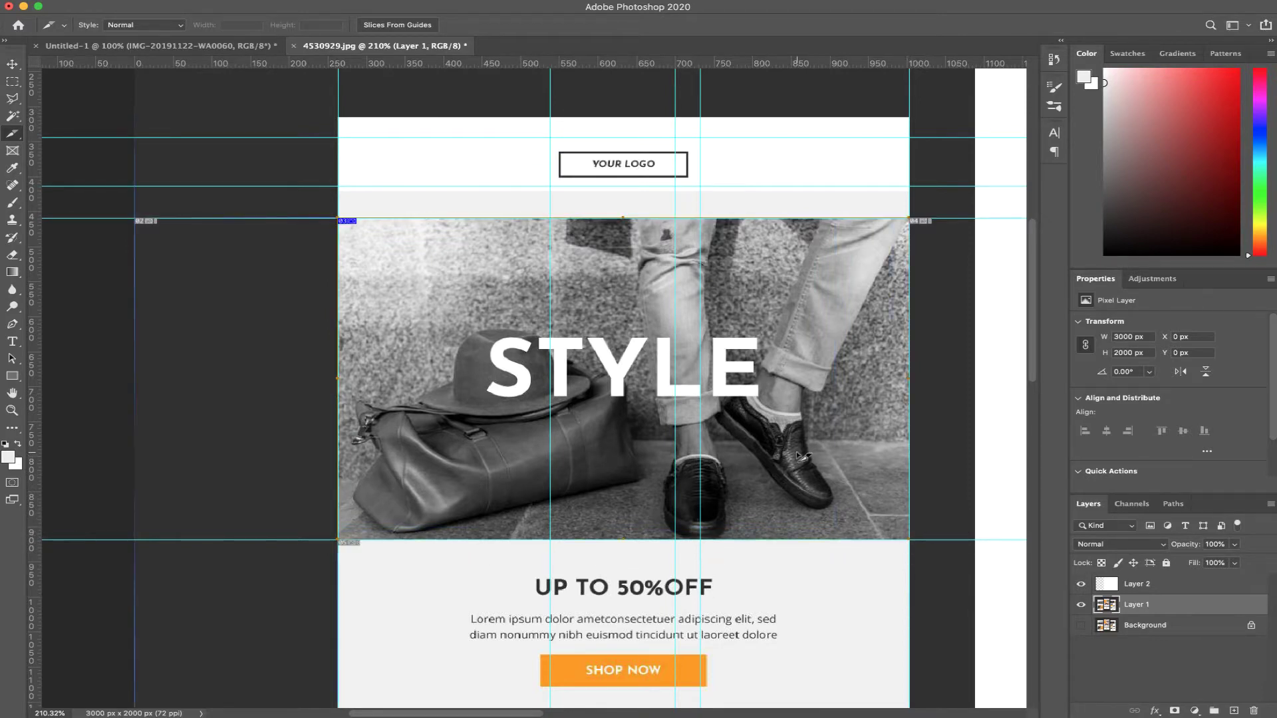
{"action": "double_click", "coordinate": [818, 443]}
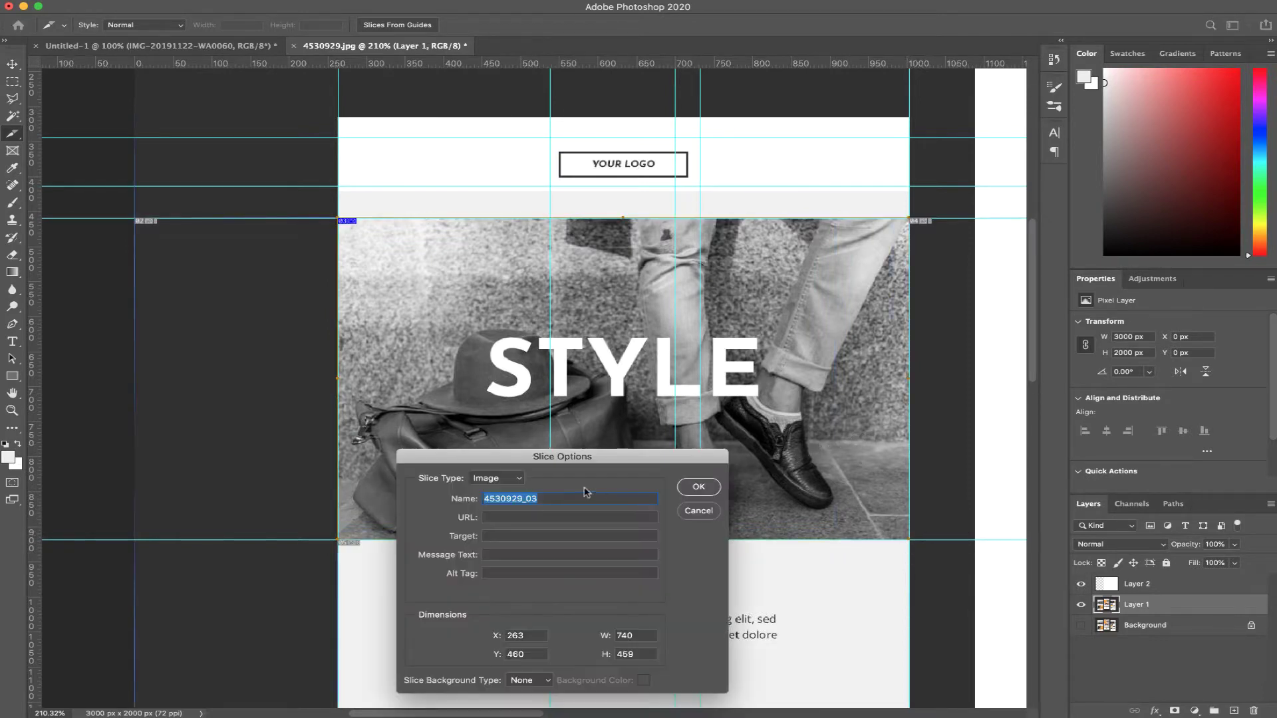
{"action": "type", "text": "hero"}
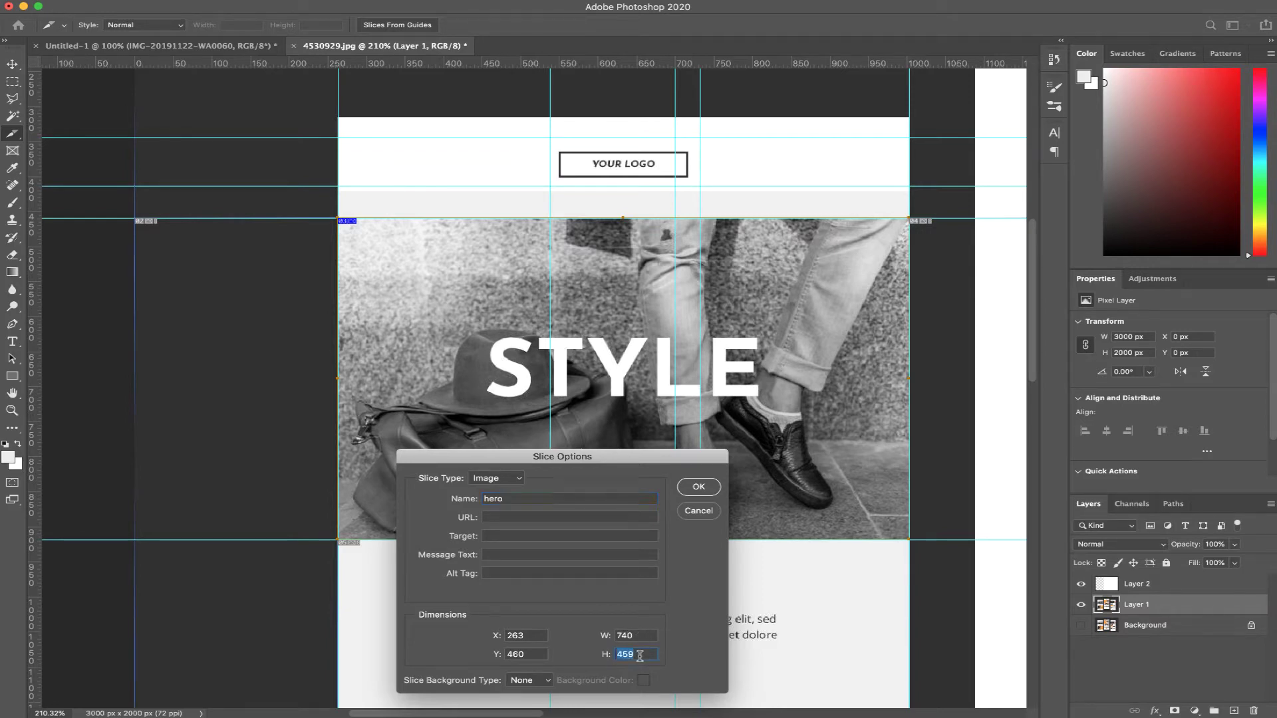
{"action": "left_click_drag", "start_coordinate": [578, 462], "coordinate": [629, 385]}
{"action": "left_click", "coordinate": [685, 576]}
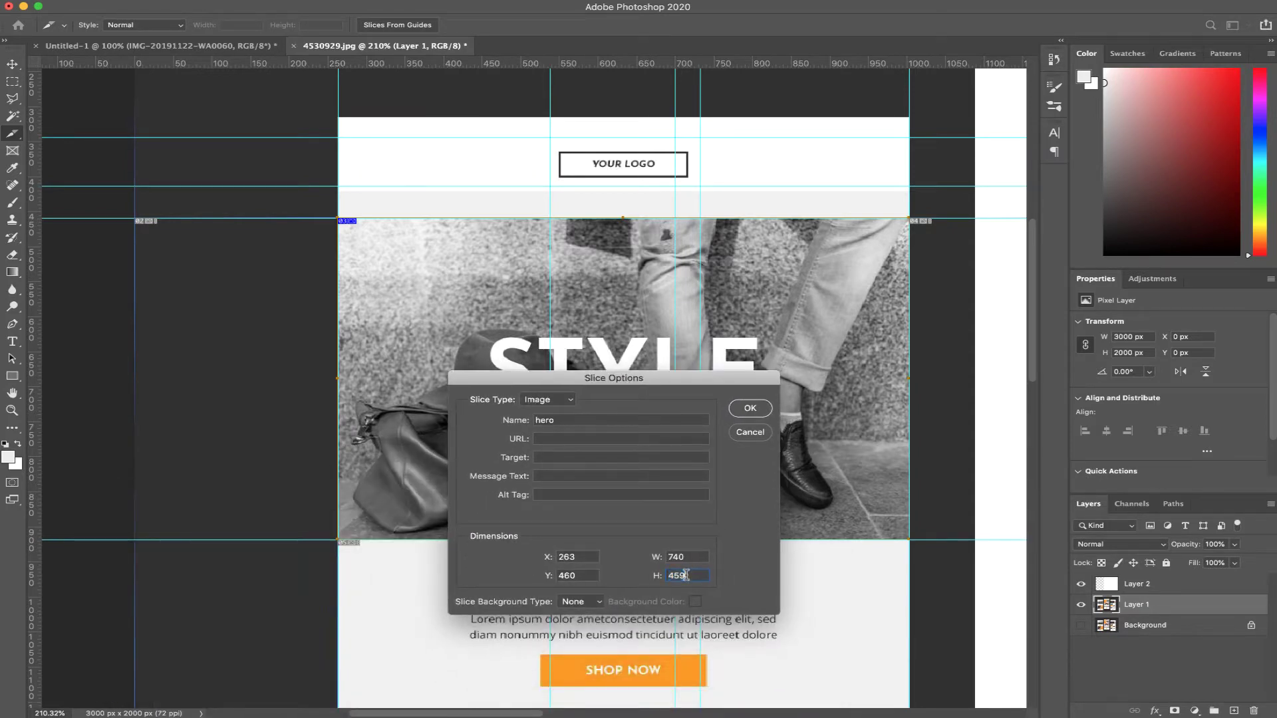
{"action": "key", "text": "BackSpace"}
{"action": "type", "text": "60"}
{"action": "left_click", "coordinate": [750, 409]}
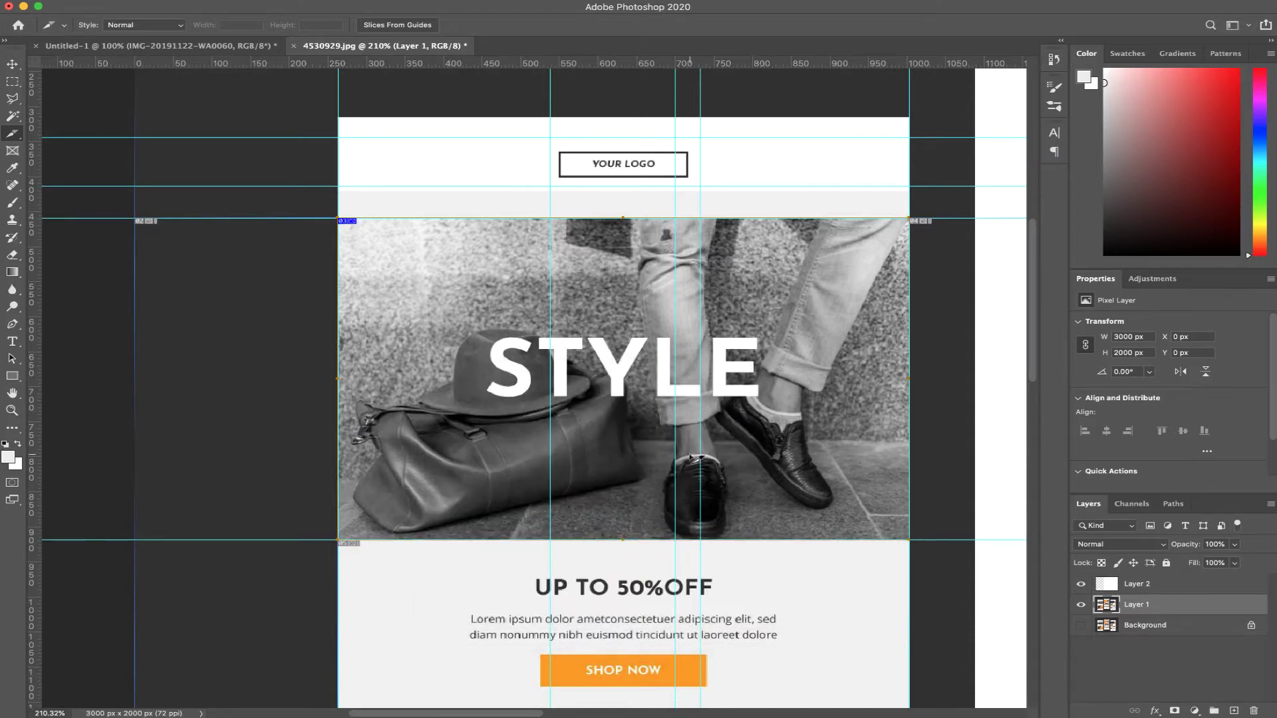
Step: Zoom in and out to check guides against the hero image edges and the hat photo's top edge
{"action": "key", "text": "z"}
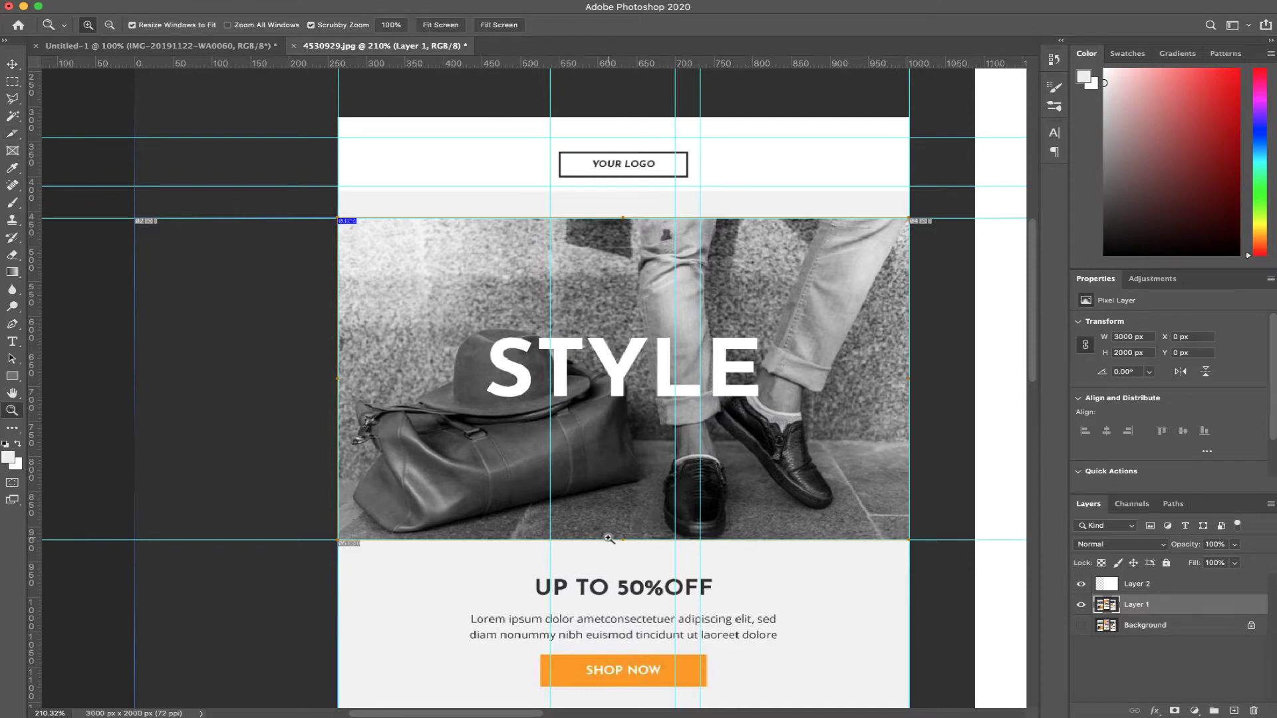
{"action": "left_click_drag", "start_coordinate": [616, 539], "coordinate": [840, 551]}
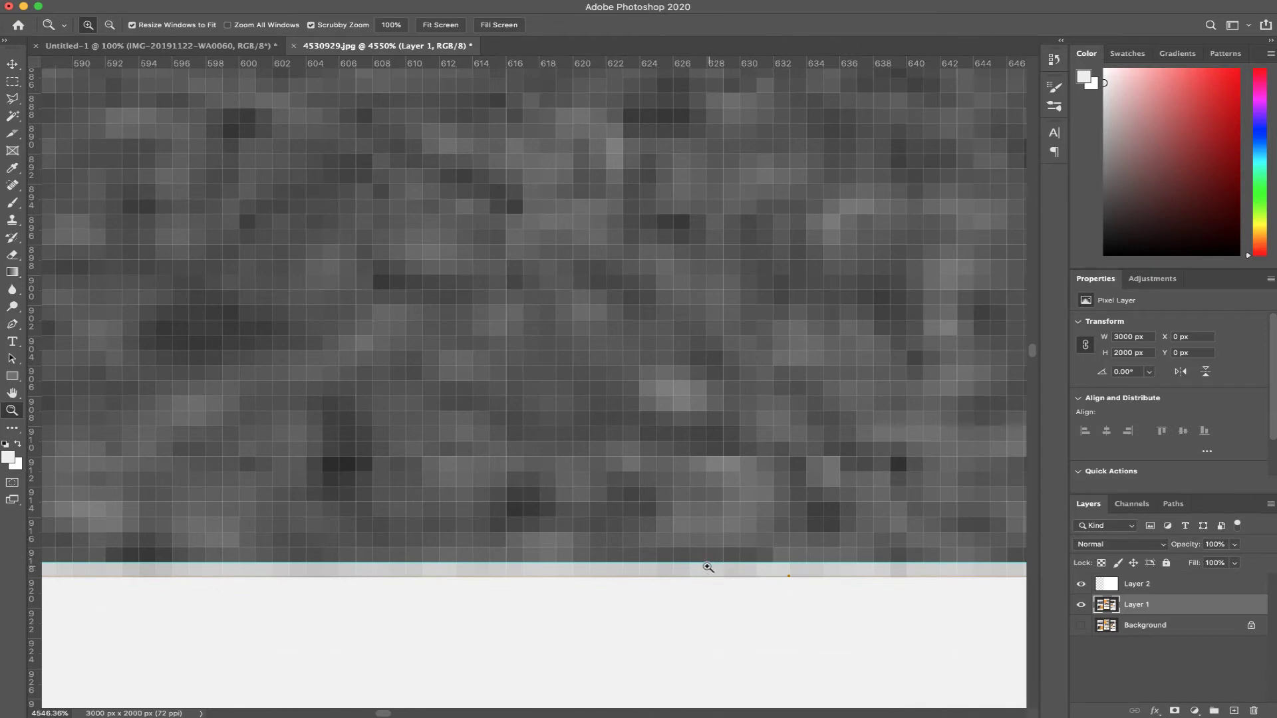
{"action": "left_click_drag", "start_coordinate": [721, 561], "coordinate": [558, 608]}
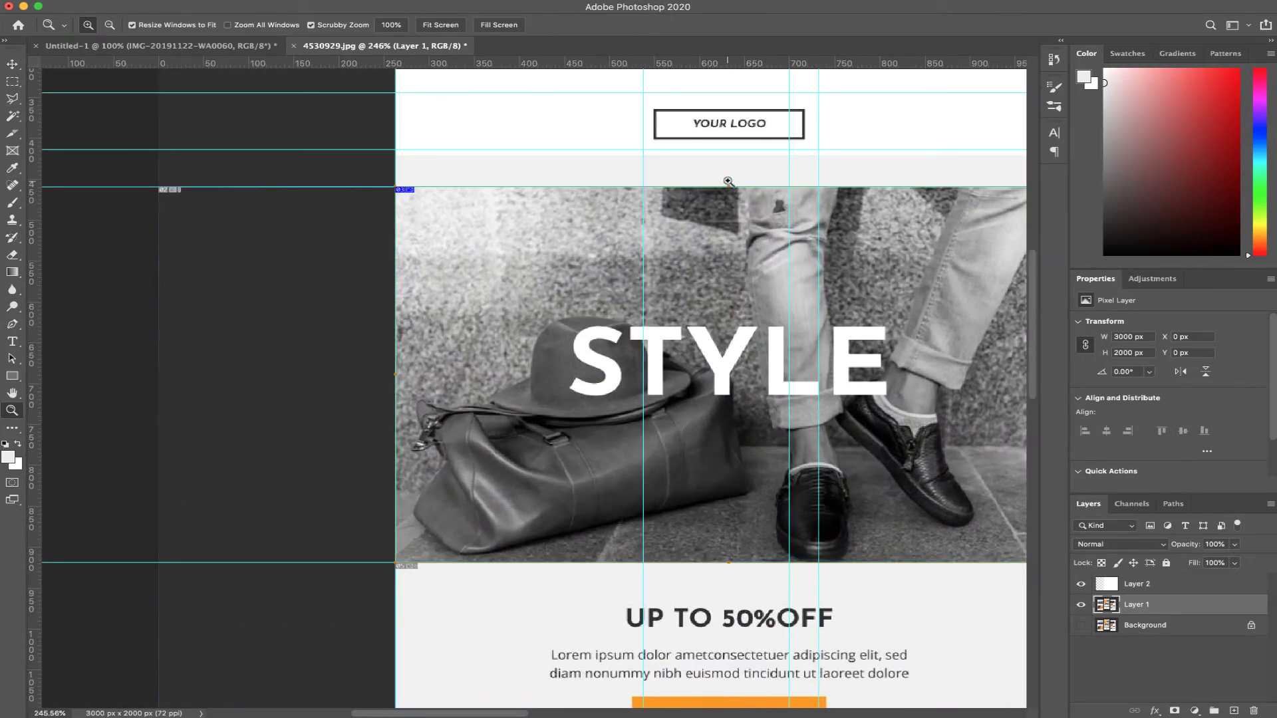
{"action": "left_click_drag", "start_coordinate": [731, 189], "coordinate": [707, 254]}
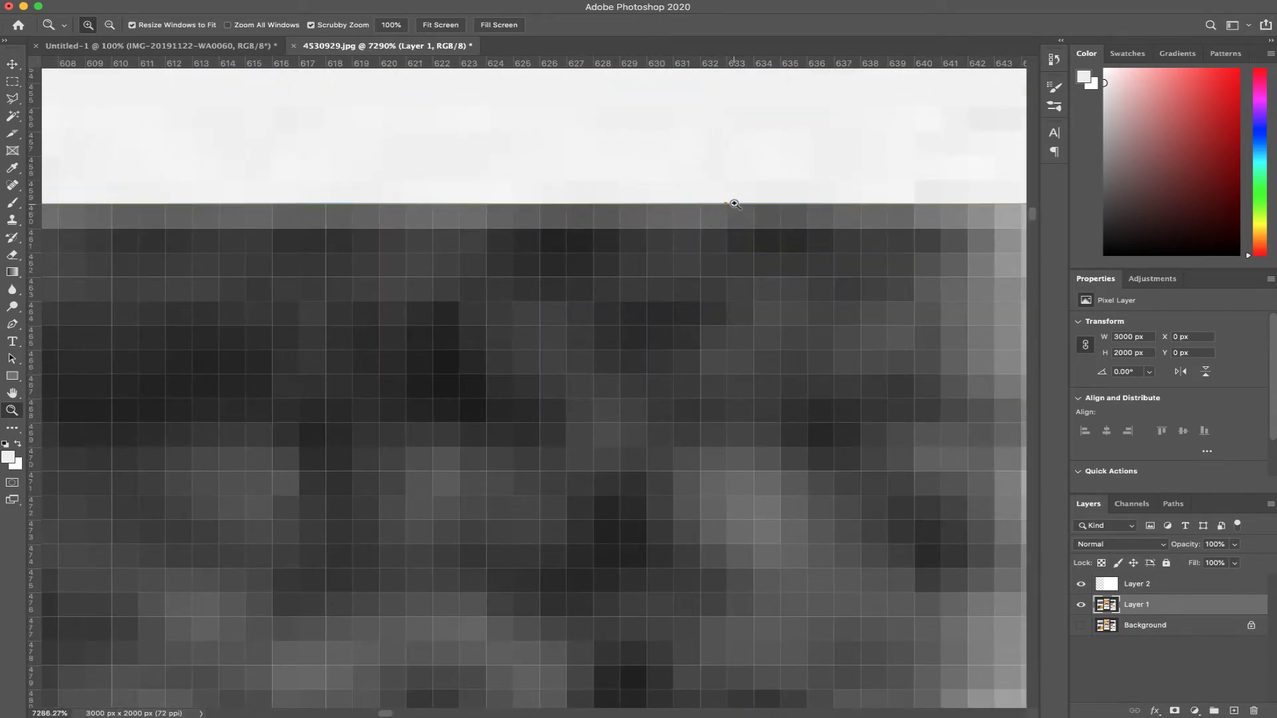
{"action": "left_click_drag", "start_coordinate": [735, 202], "coordinate": [492, 306]}
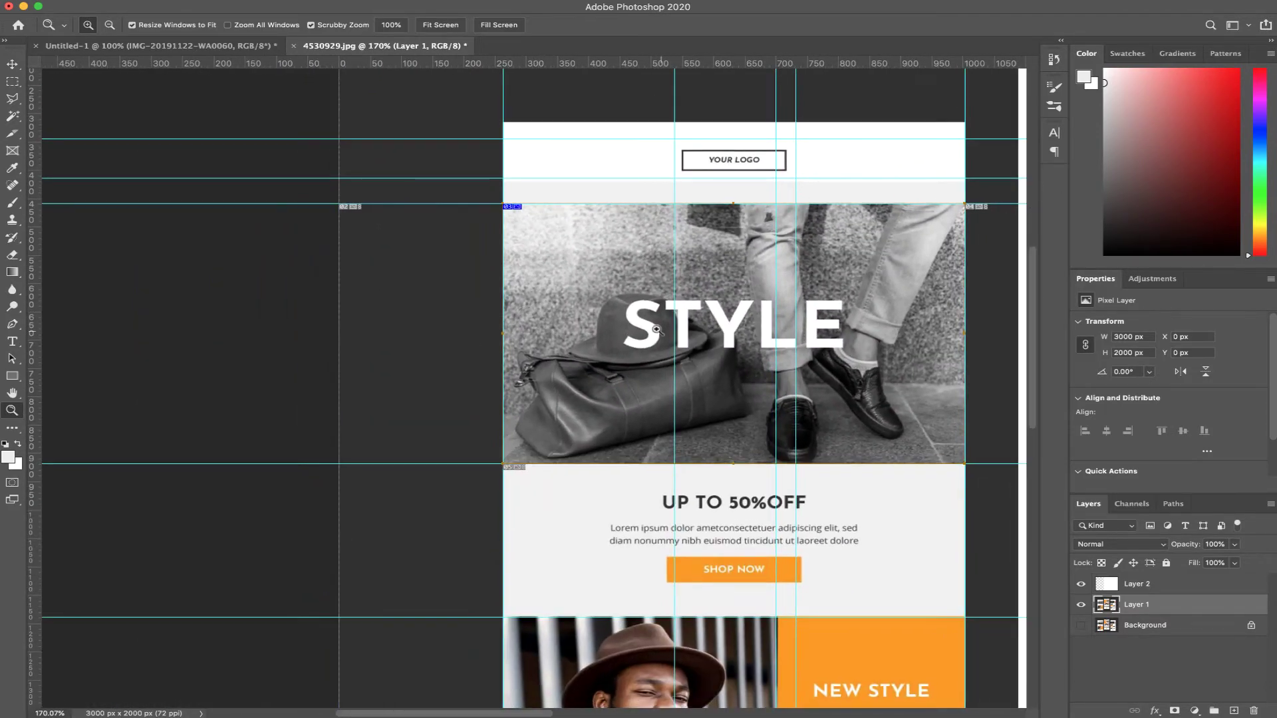
{"action": "left_click_drag", "start_coordinate": [681, 339], "coordinate": [467, 353]}
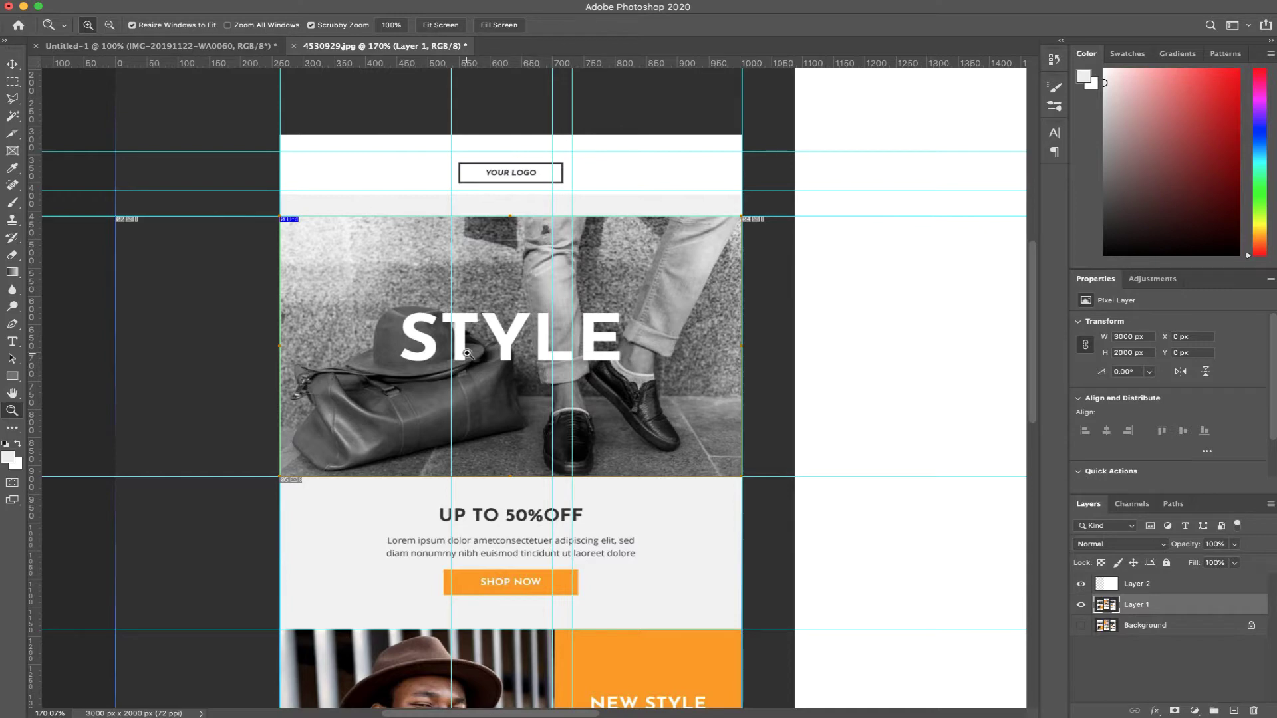
{"action": "left_click_drag", "start_coordinate": [566, 337], "coordinate": [524, 363]}
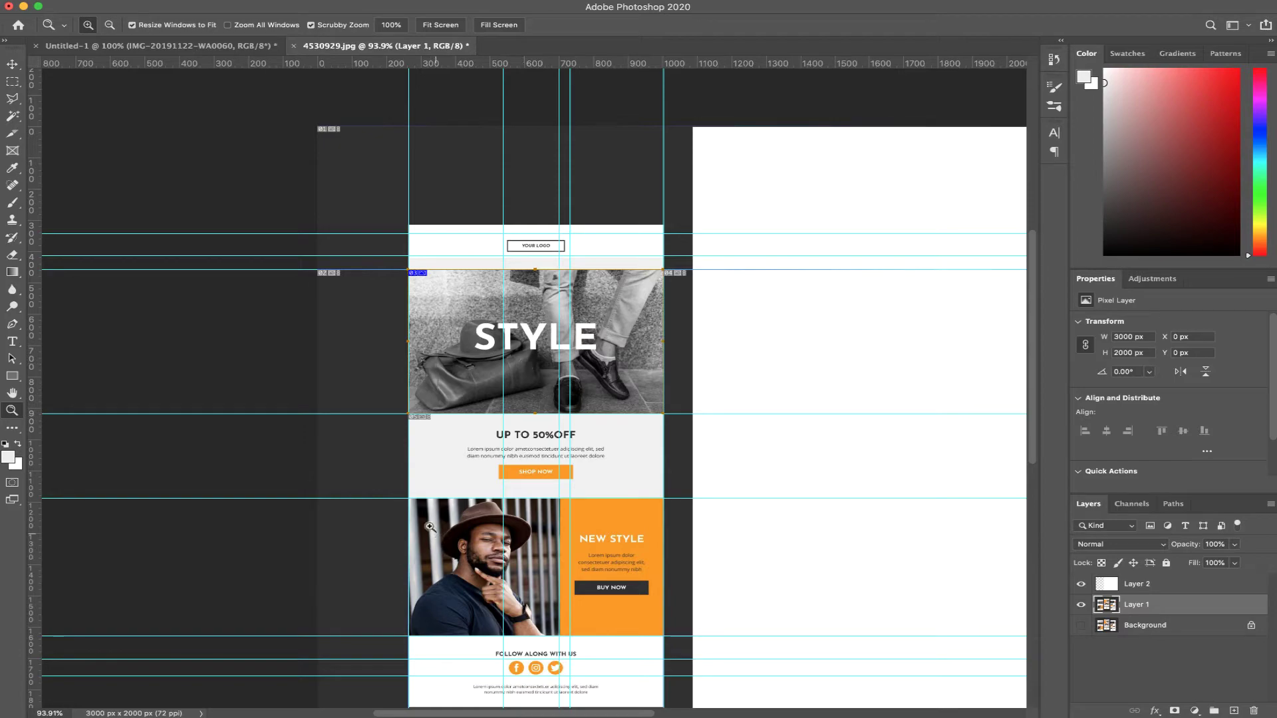
{"action": "left_click_drag", "start_coordinate": [407, 499], "coordinate": [325, 365]}
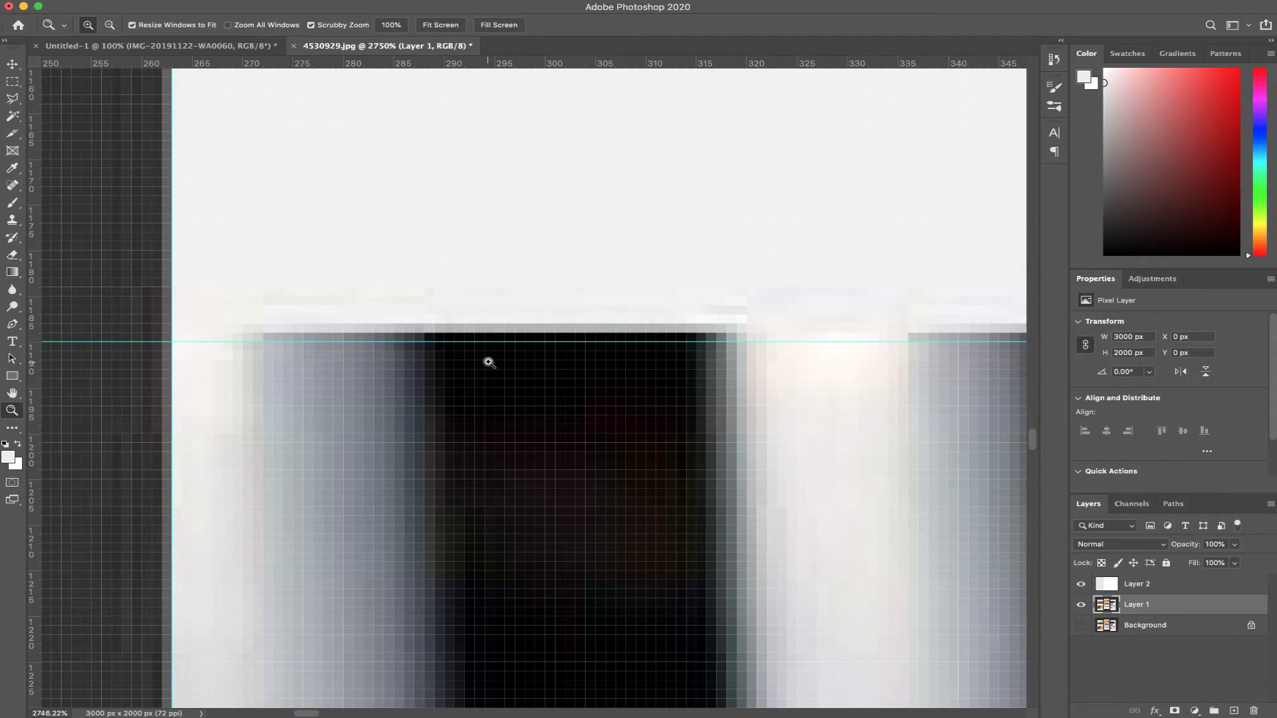
{"action": "left_click_drag", "start_coordinate": [461, 359], "coordinate": [379, 422]}
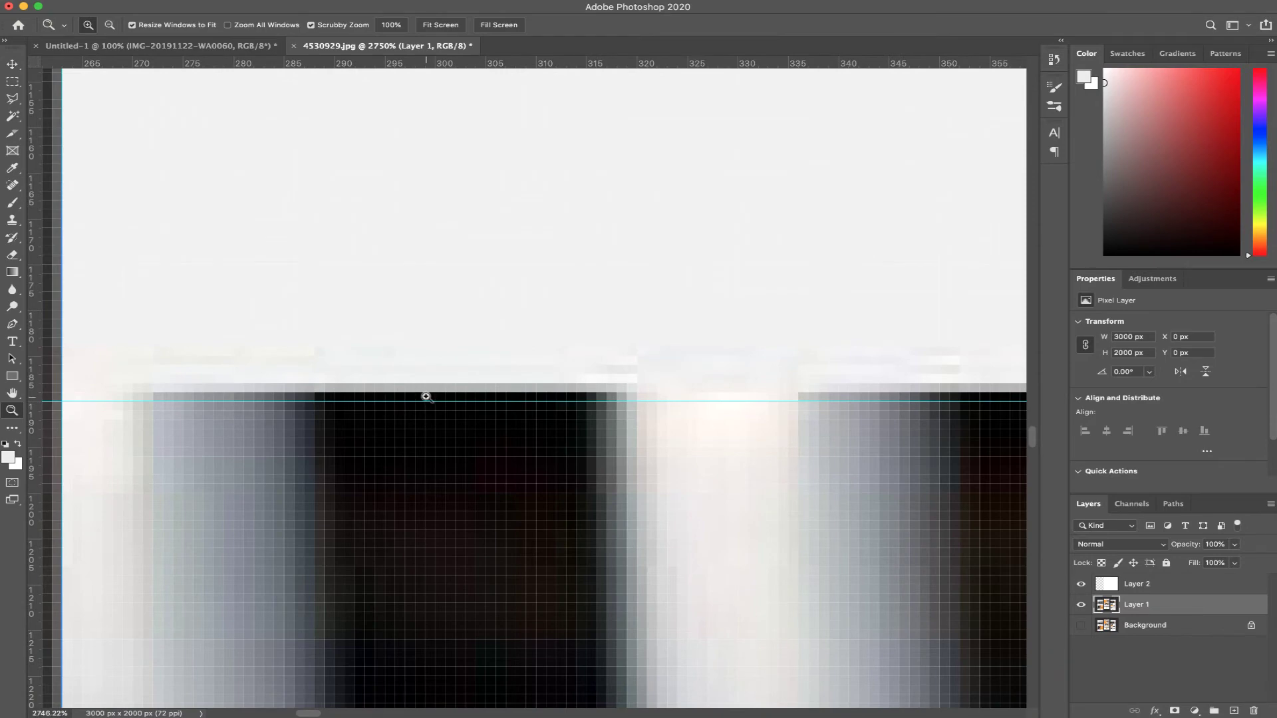
Step: Nudge the guide onto the hat photo's top edge
{"action": "key", "text": "v"}
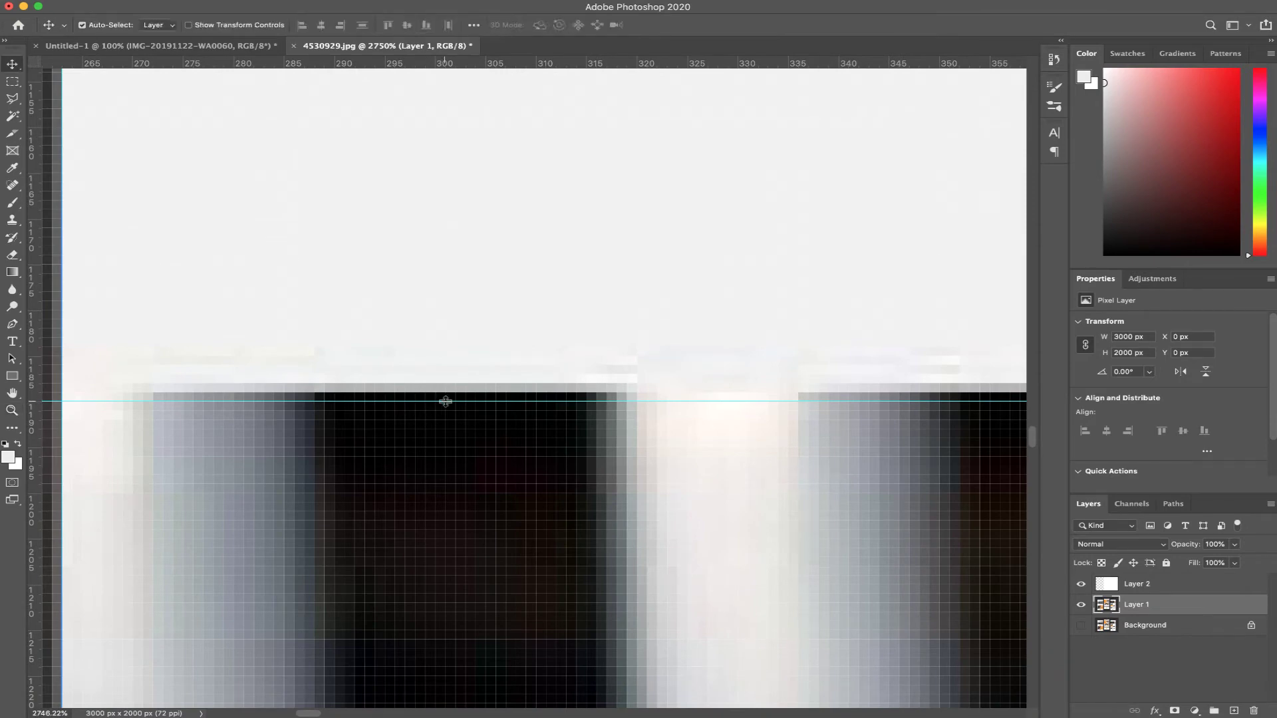
{"action": "left_click_drag", "start_coordinate": [452, 401], "coordinate": [489, 384]}
{"action": "scroll", "coordinate": [488, 385], "scroll_direction": "down", "scroll_amount": 2}
{"action": "scroll", "coordinate": [488, 385], "scroll_direction": "down", "scroll_amount": 10}
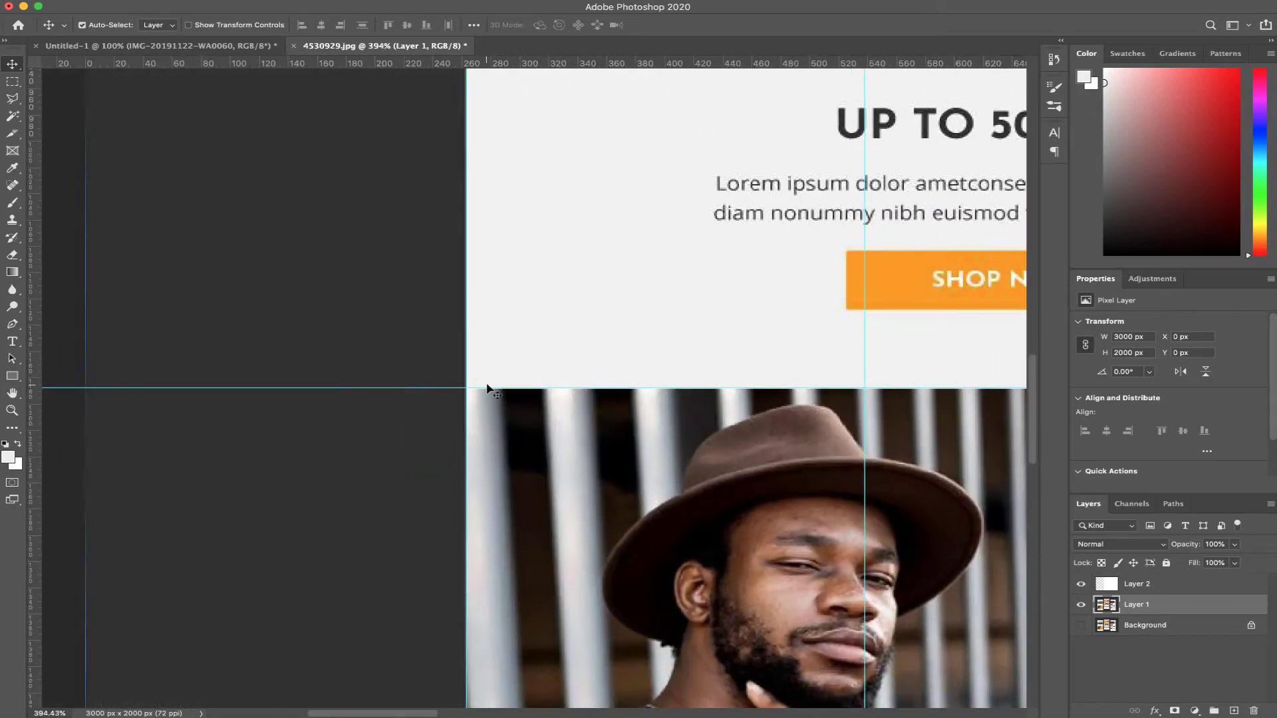
{"action": "left_click_drag", "start_coordinate": [478, 387], "coordinate": [182, 157]}
{"action": "scroll", "coordinate": [353, 536], "scroll_direction": "up", "scroll_amount": 3}
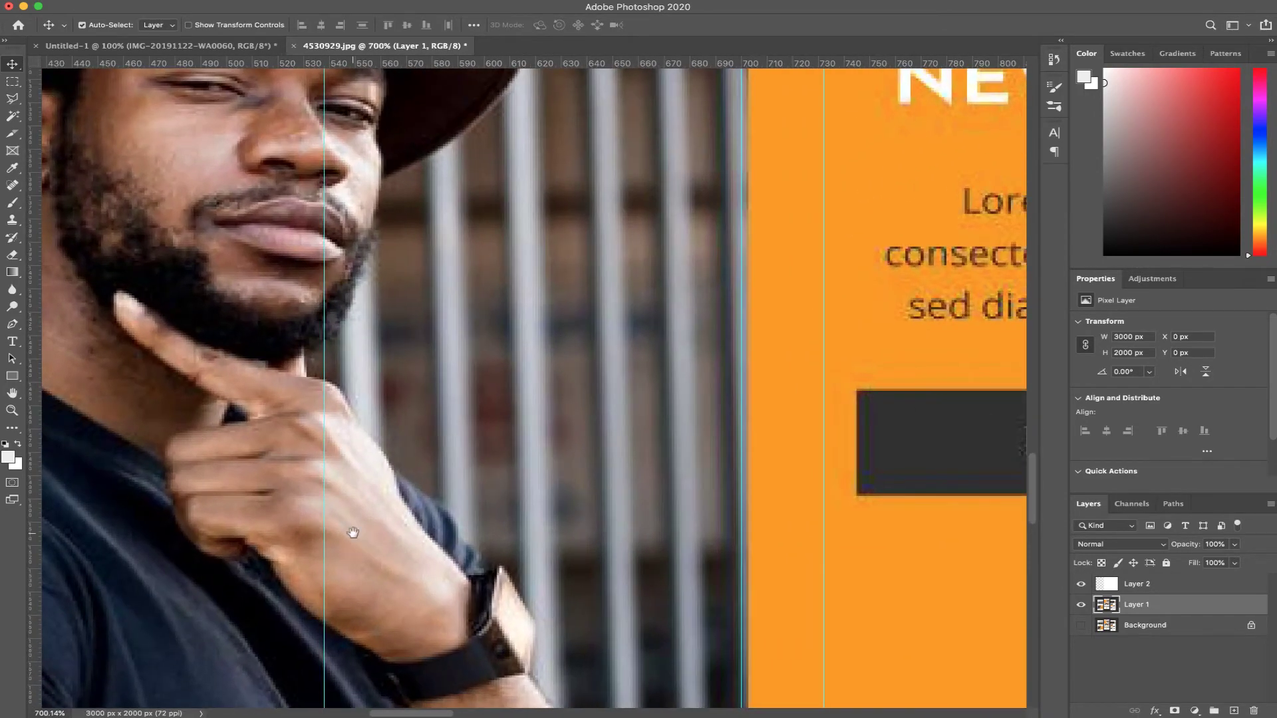
{"action": "scroll", "coordinate": [667, 178], "scroll_direction": "up", "scroll_amount": 3}
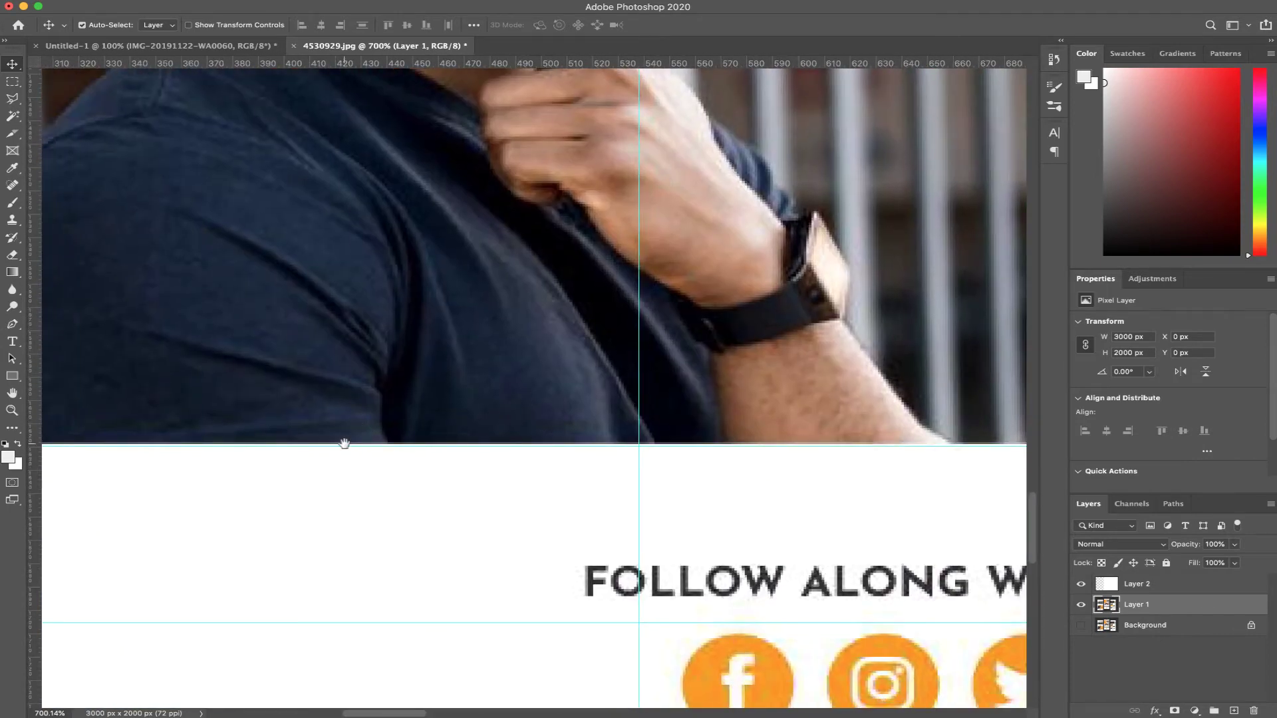
{"action": "scroll", "coordinate": [556, 436], "scroll_direction": "left", "scroll_amount": 5}
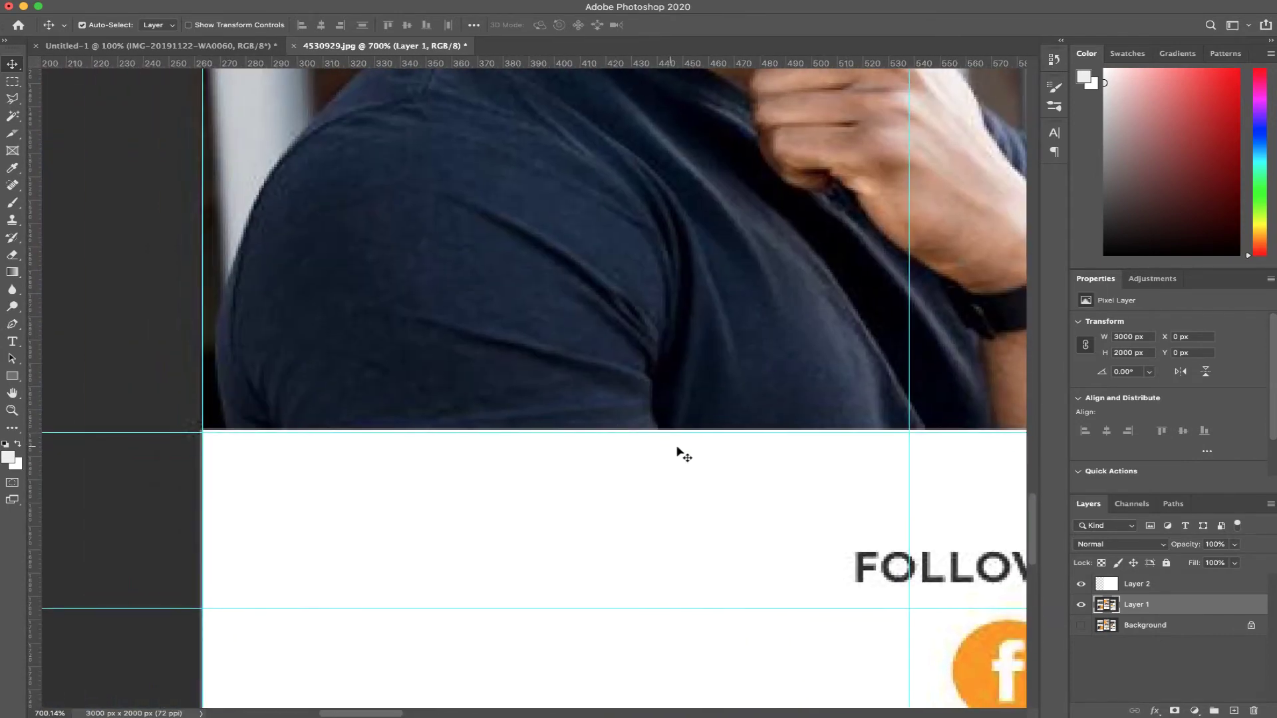
Step: Zoom in and snap a guide to the hat photo's bottom edge
{"action": "key", "text": "z"}
{"action": "left_click_drag", "start_coordinate": [565, 436], "coordinate": [545, 453]}
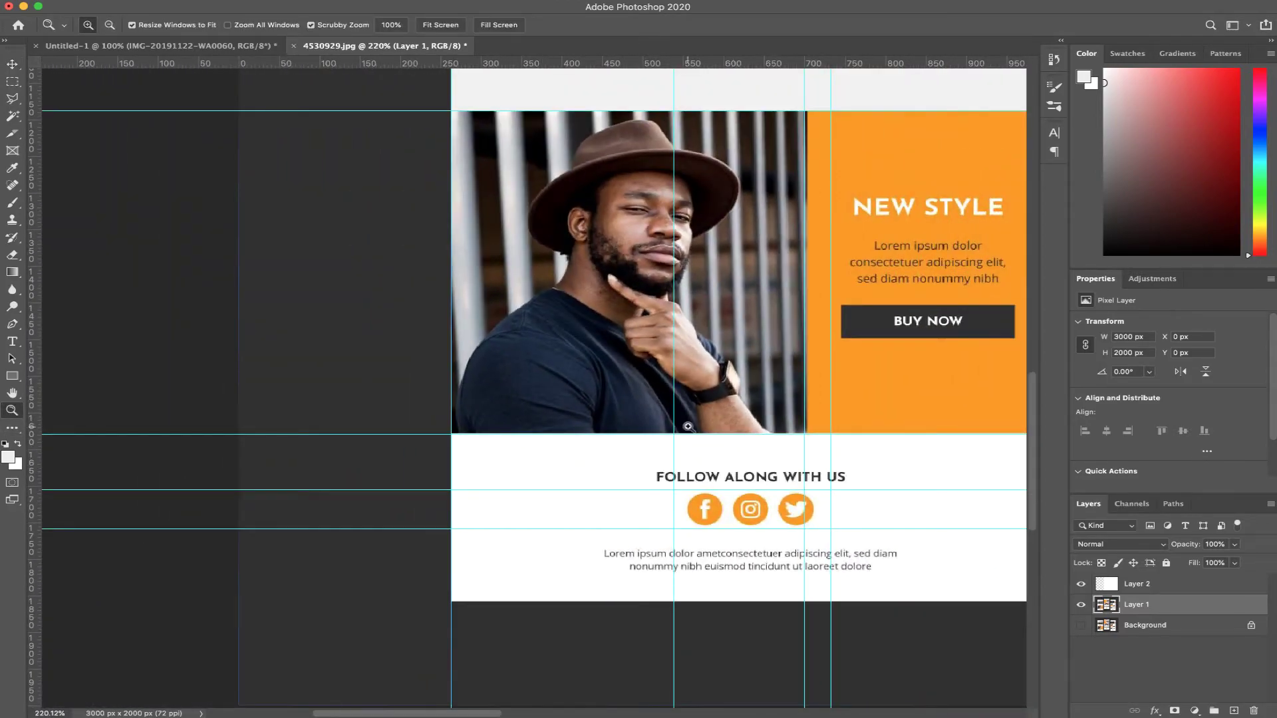
{"action": "left_click_drag", "start_coordinate": [746, 430], "coordinate": [849, 427]}
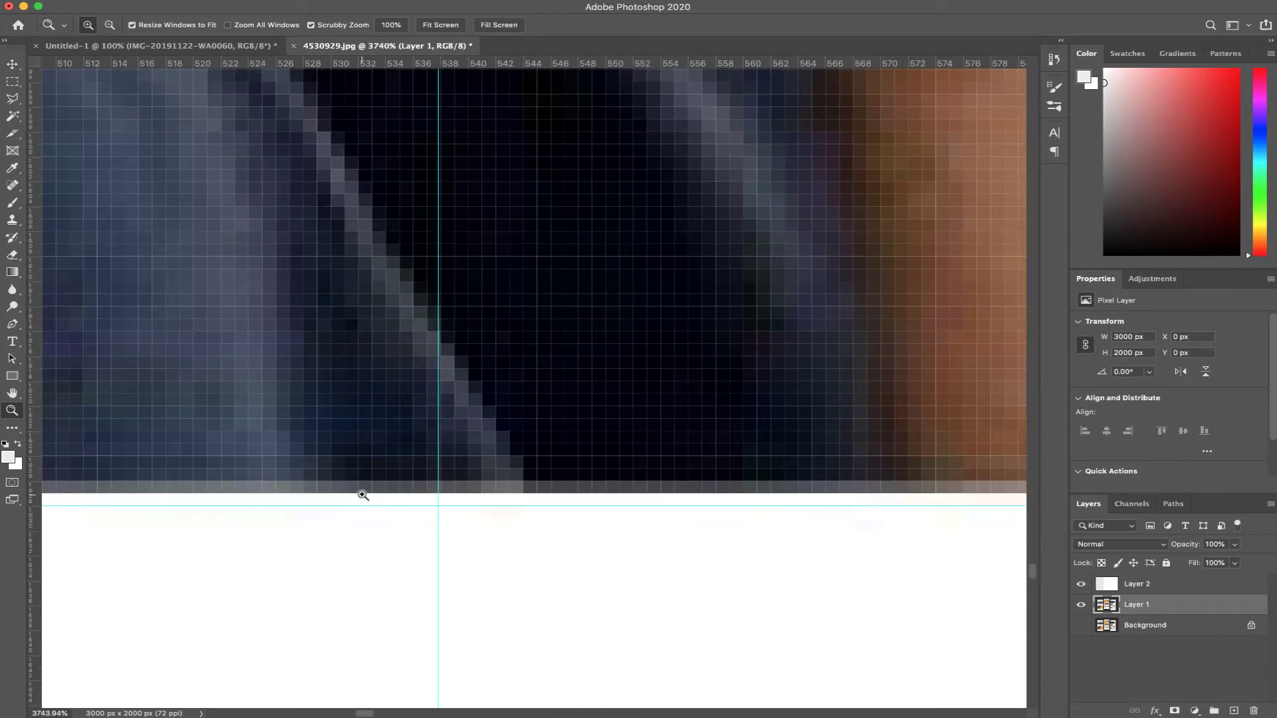
{"action": "key", "text": "v"}
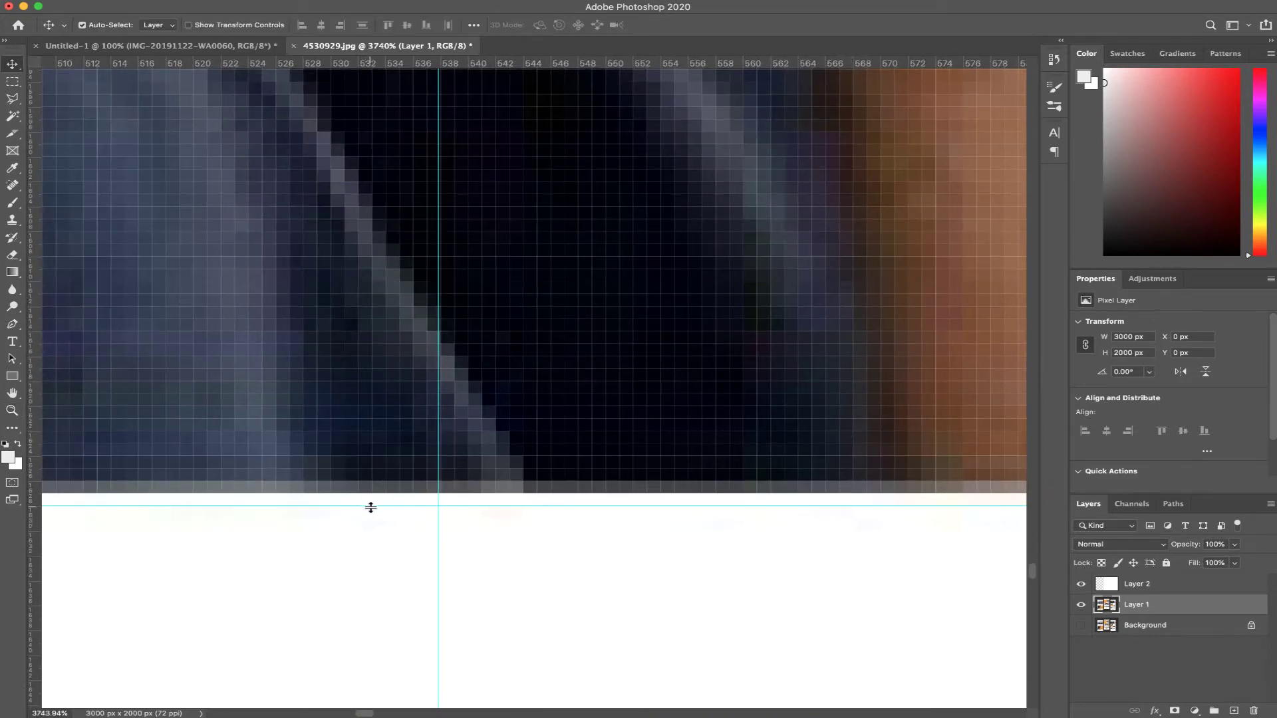
{"action": "left_click_drag", "start_coordinate": [370, 507], "coordinate": [419, 493]}
{"action": "key", "text": "super+minus"}
{"action": "key", "text": "super+minus"}
{"action": "key", "text": "super+minus"}
{"action": "key", "text": "super+minus"}
{"action": "key", "text": "super+minus"}
{"action": "key", "text": "super+minus"}
{"action": "key", "text": "super+minus"}
{"action": "key", "text": "super+minus"}
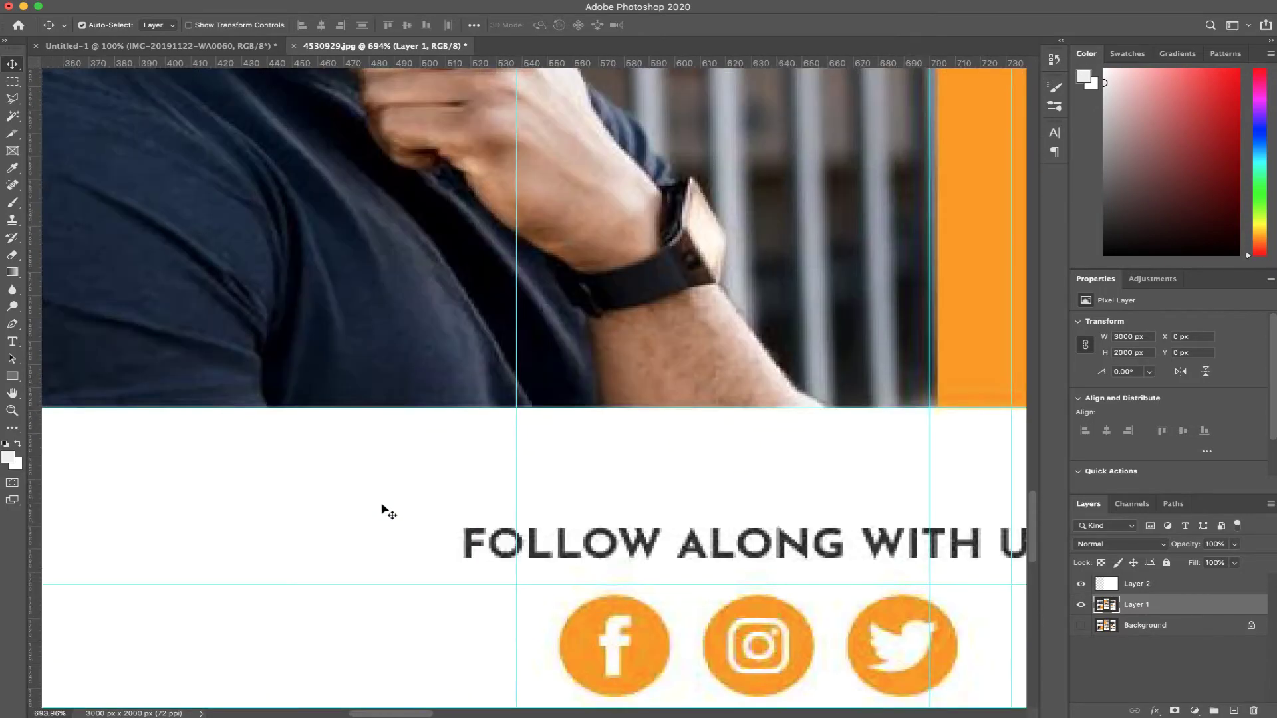
{"action": "key", "text": "super+minus"}
{"action": "key", "text": "super+minus"}
{"action": "key", "text": "super+minus"}
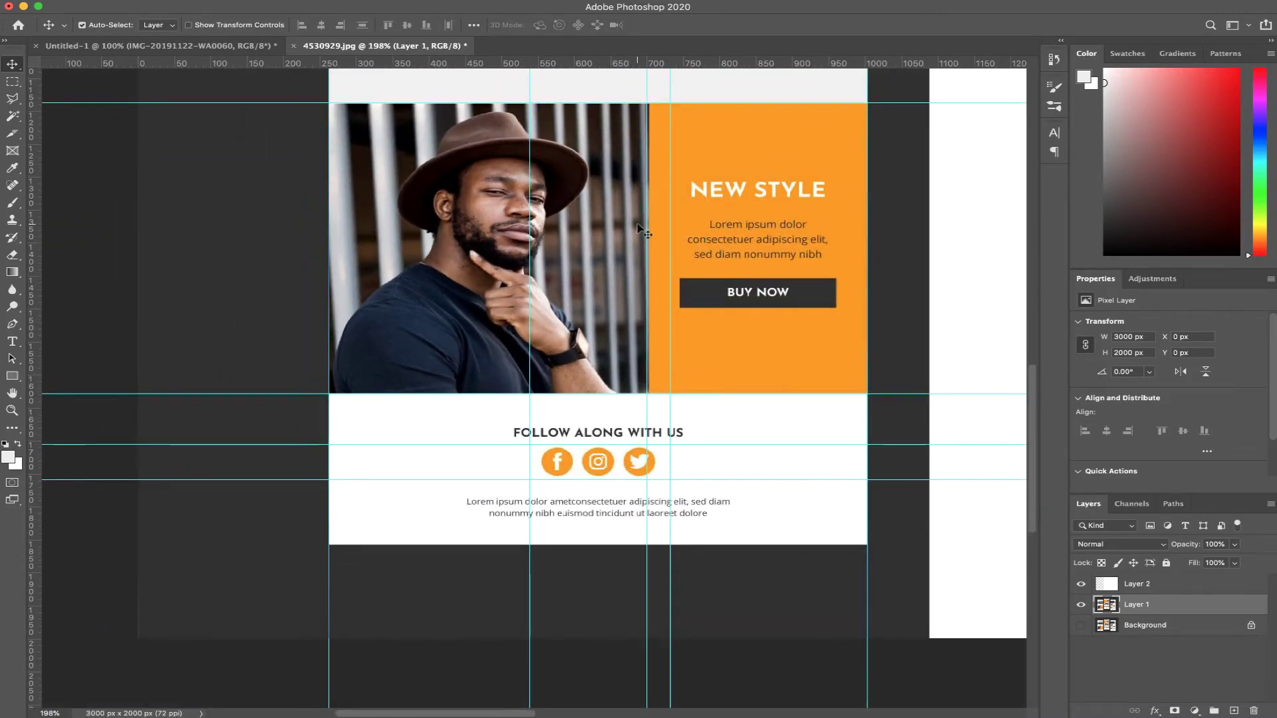
Step: Align the vertical guide with the hat photo's edge beside the orange NEW STYLE panel
{"action": "key", "text": "z"}
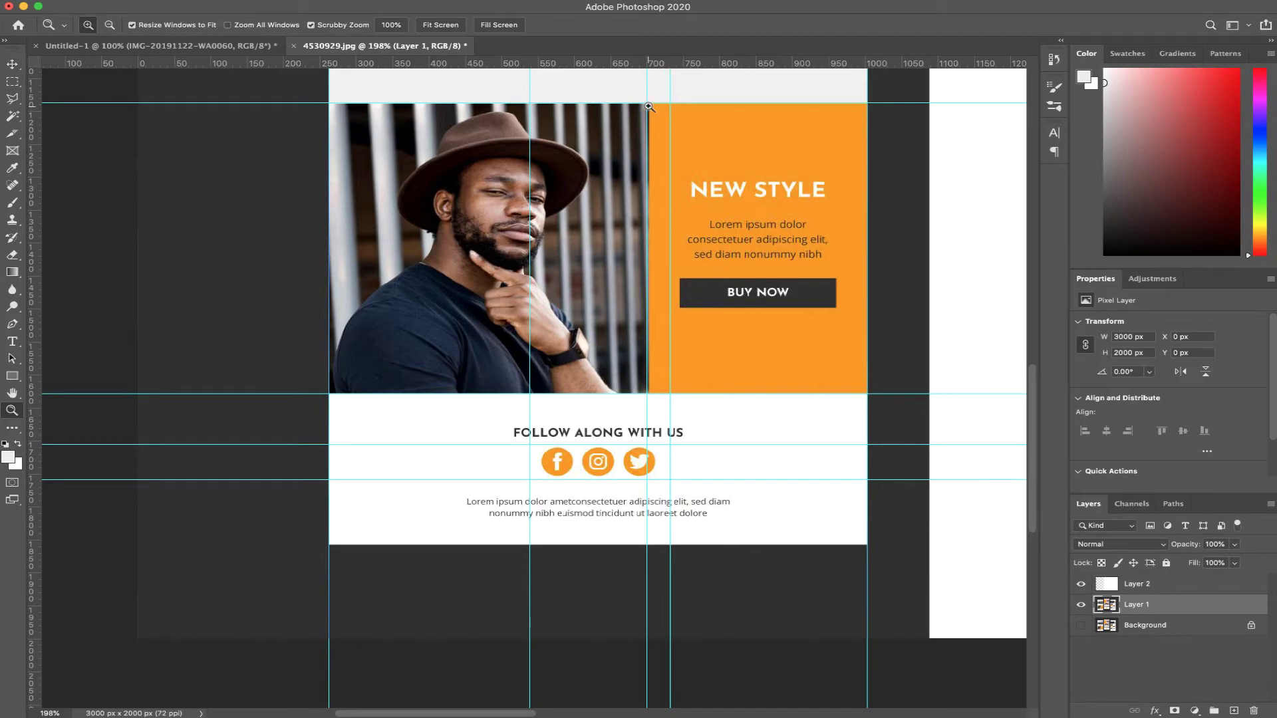
{"action": "left_click_drag", "start_coordinate": [648, 107], "coordinate": [866, 106]}
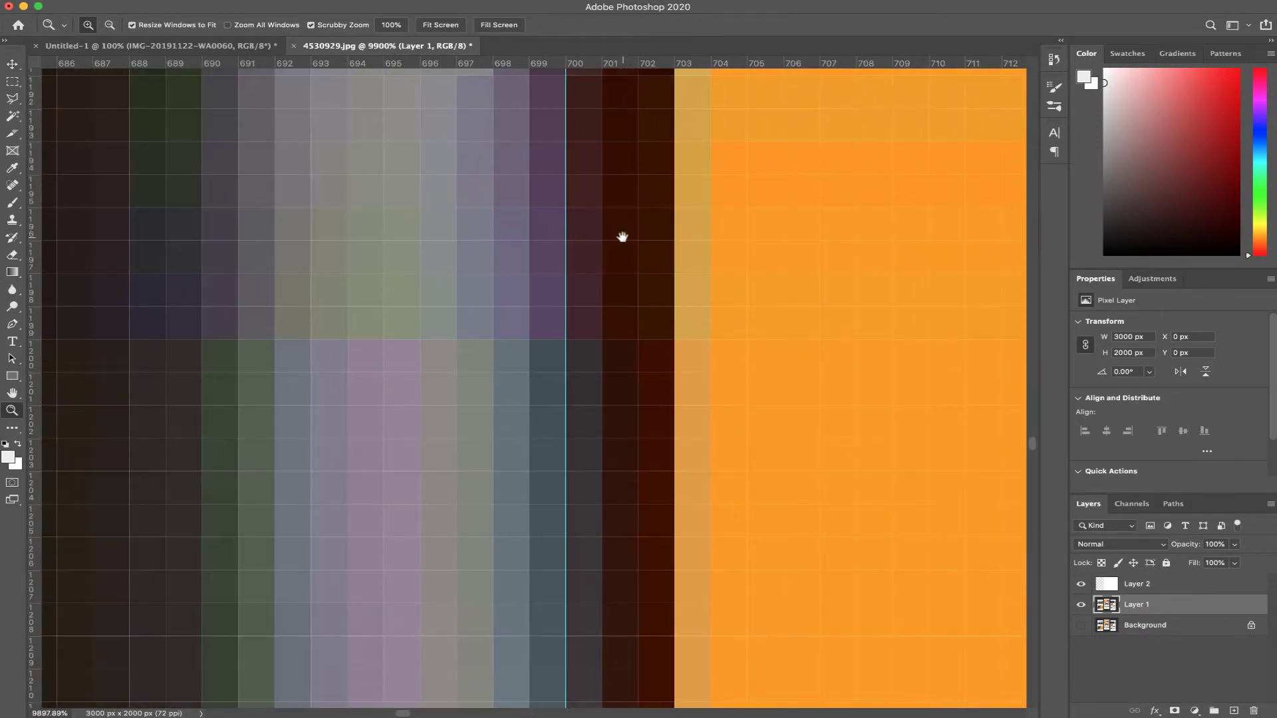
{"action": "left_click_drag", "start_coordinate": [622, 237], "coordinate": [618, 433]}
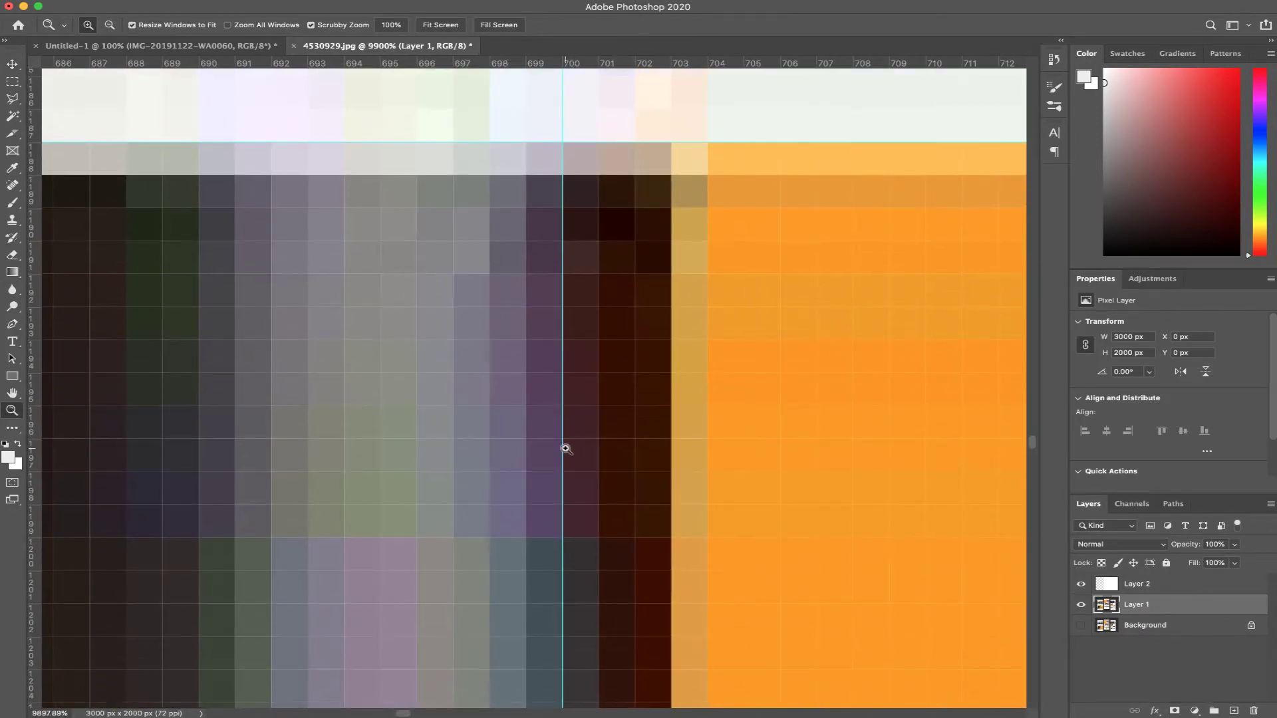
{"action": "key", "text": "v"}
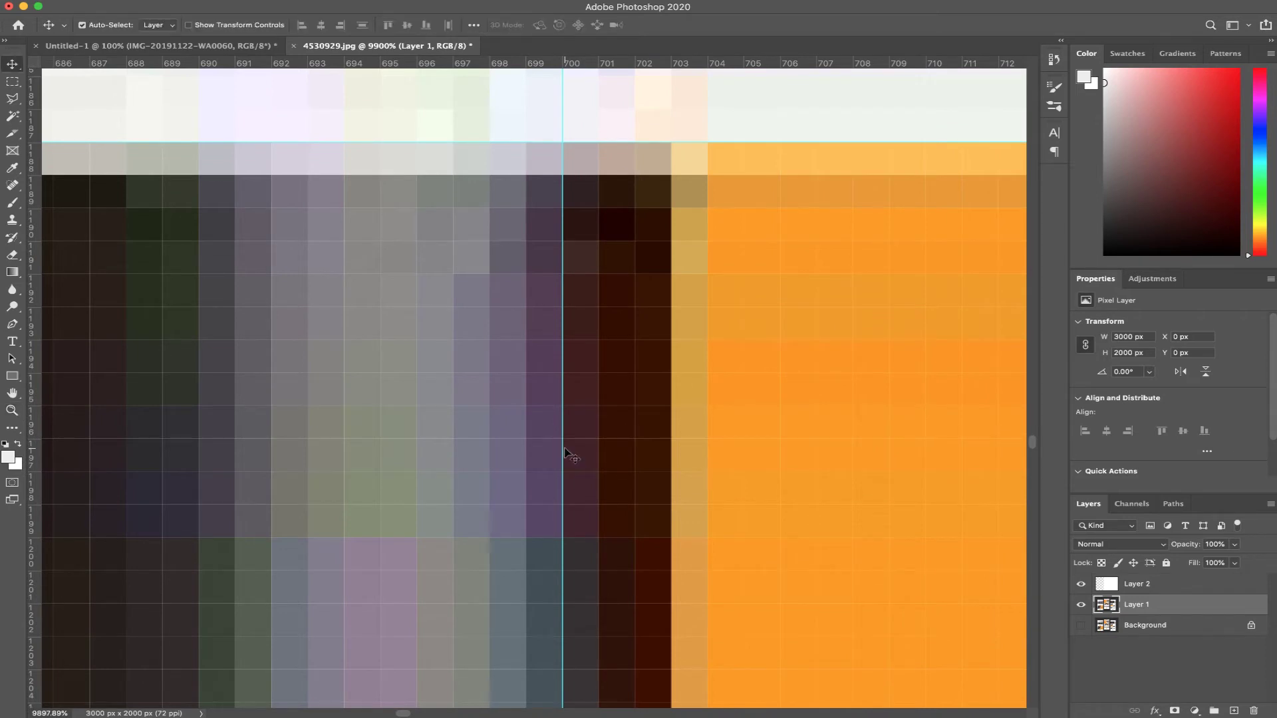
{"action": "left_click_drag", "start_coordinate": [563, 451], "coordinate": [661, 450]}
{"action": "scroll", "coordinate": [665, 460], "scroll_direction": "down", "scroll_amount": 10}
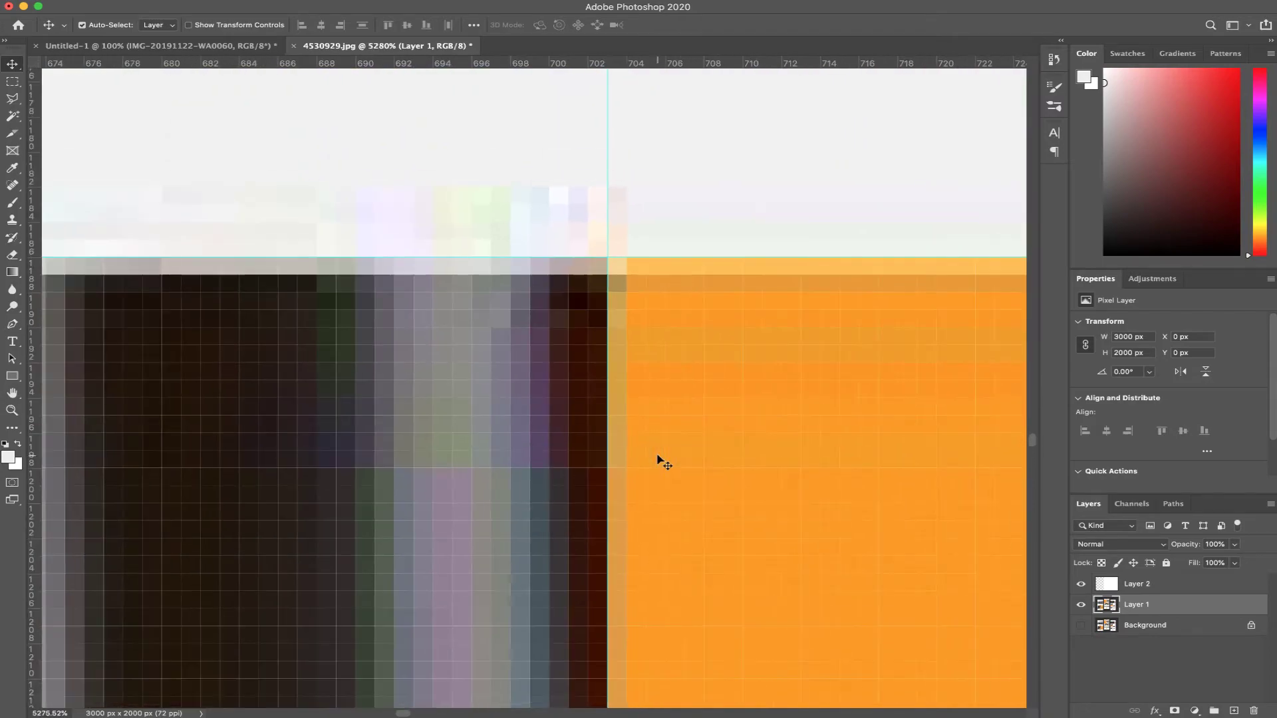
{"action": "scroll", "coordinate": [646, 461], "scroll_direction": "down", "scroll_amount": 5}
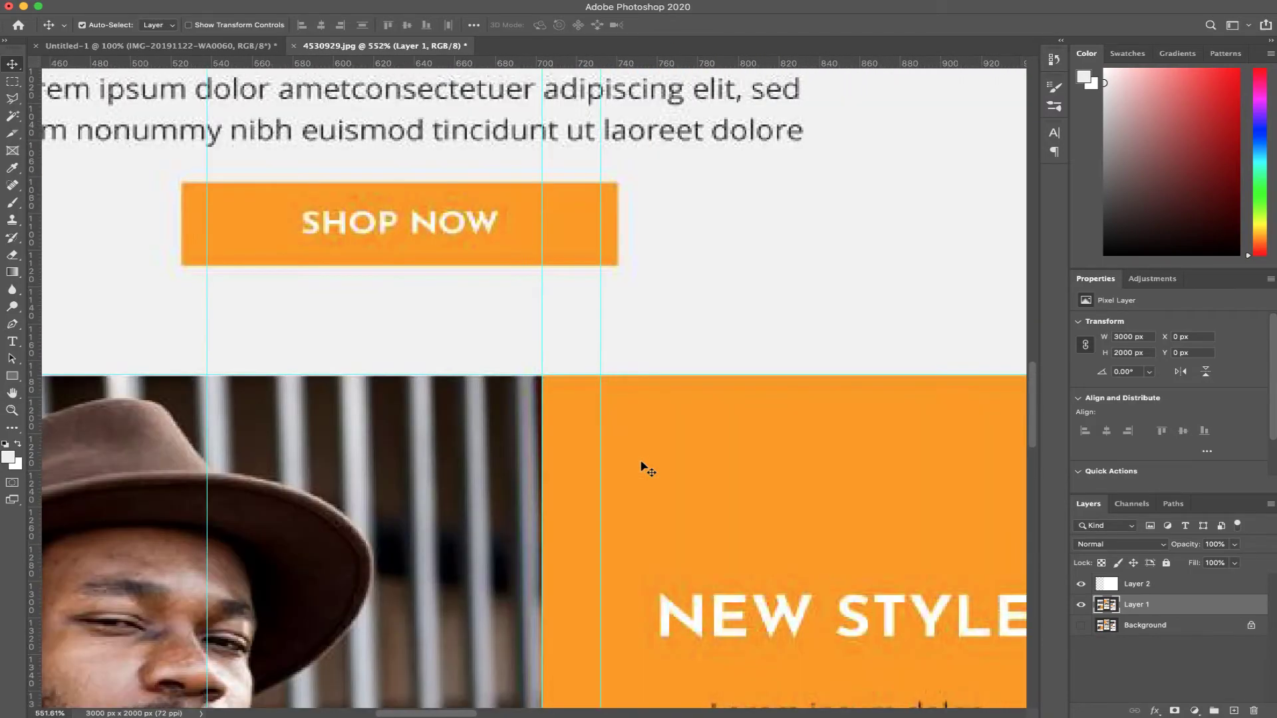
{"action": "scroll", "coordinate": [489, 619], "scroll_direction": "down", "scroll_amount": 4}
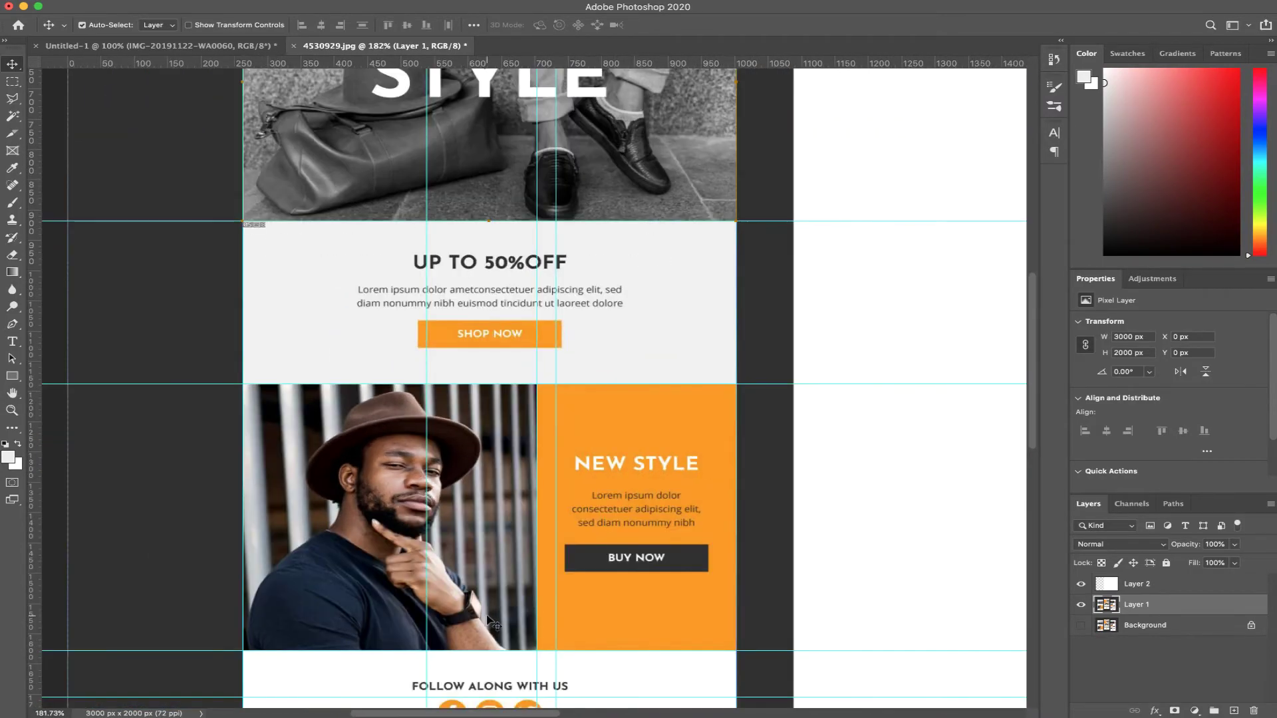
{"action": "key", "text": "z"}
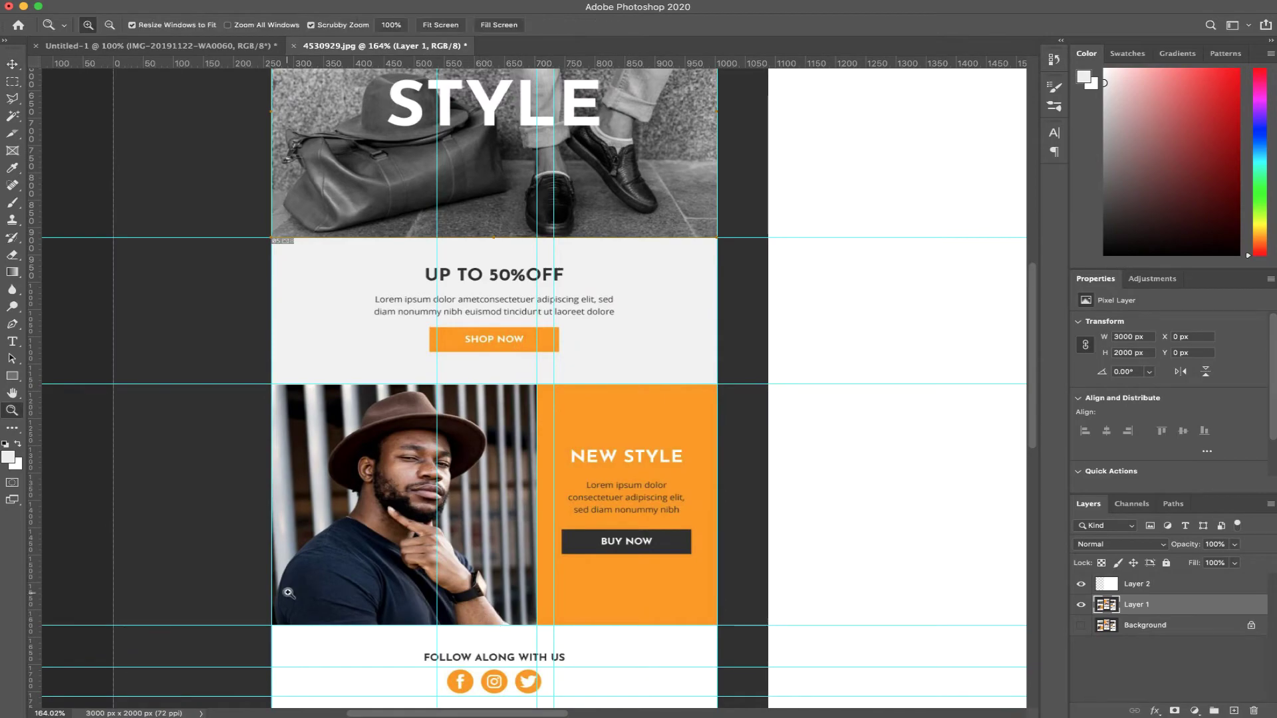
{"action": "left_click_drag", "start_coordinate": [270, 629], "coordinate": [299, 647]}
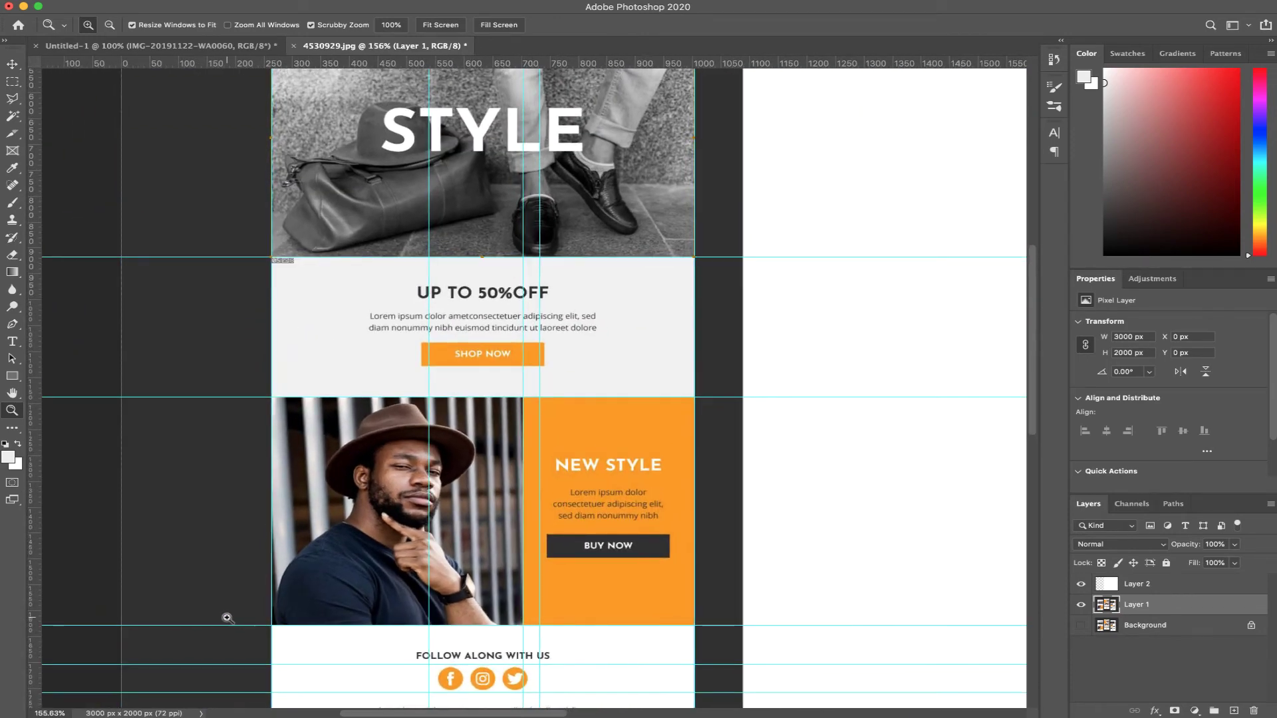
Step: Slice the man's hat photo as 'fella', sized 440 × 440 px at X 263, Y 1188
{"action": "key", "text": "c"}
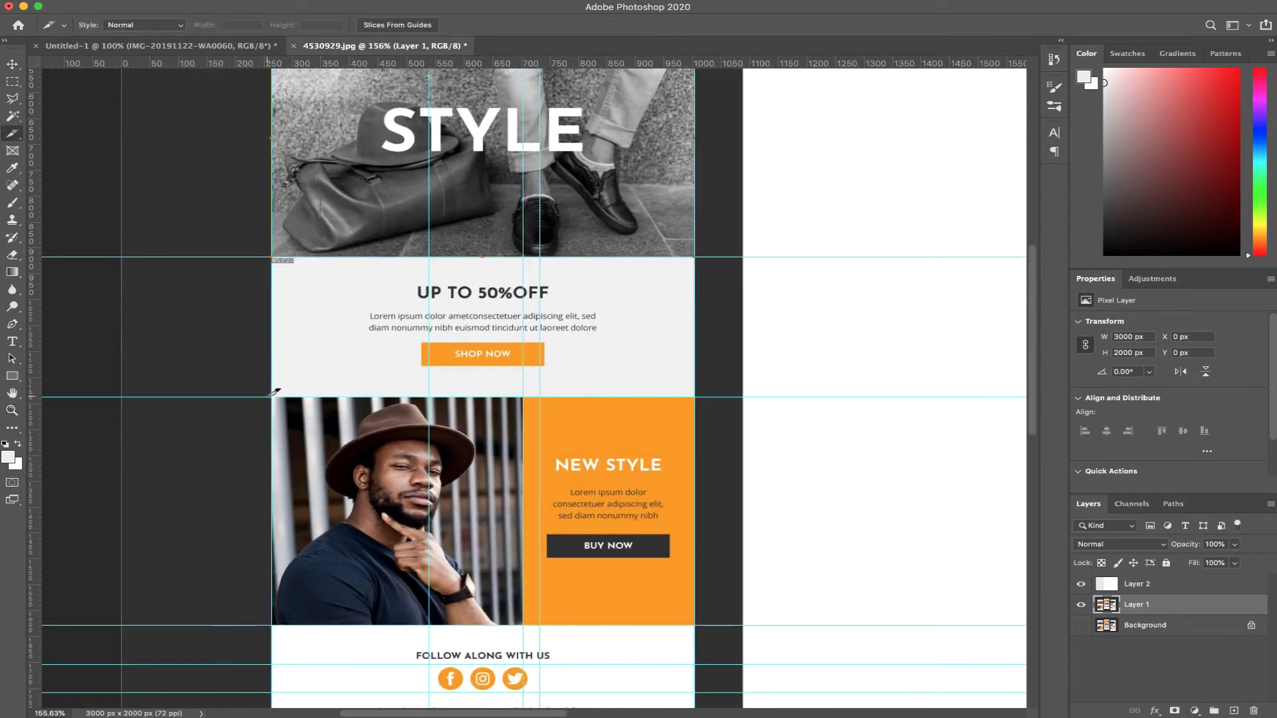
{"action": "left_click_drag", "start_coordinate": [274, 393], "coordinate": [525, 622]}
{"action": "double_click", "coordinate": [469, 552]}
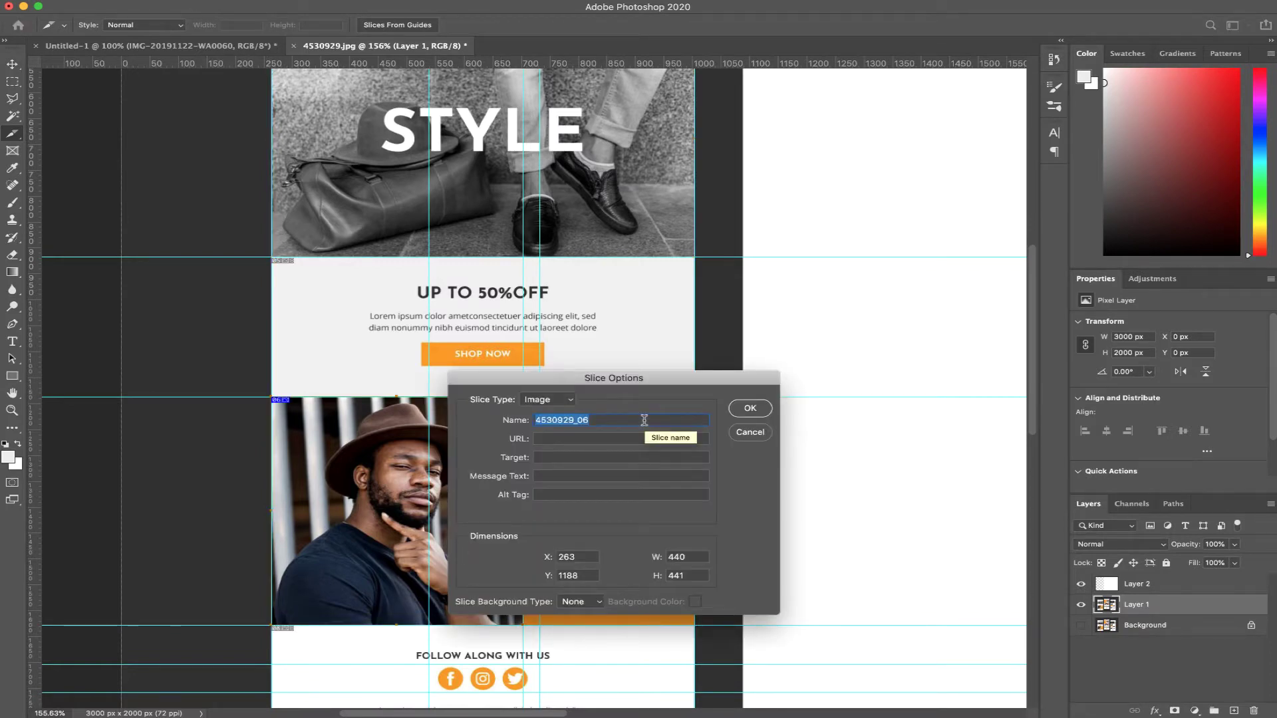
{"action": "type", "text": "fella"}
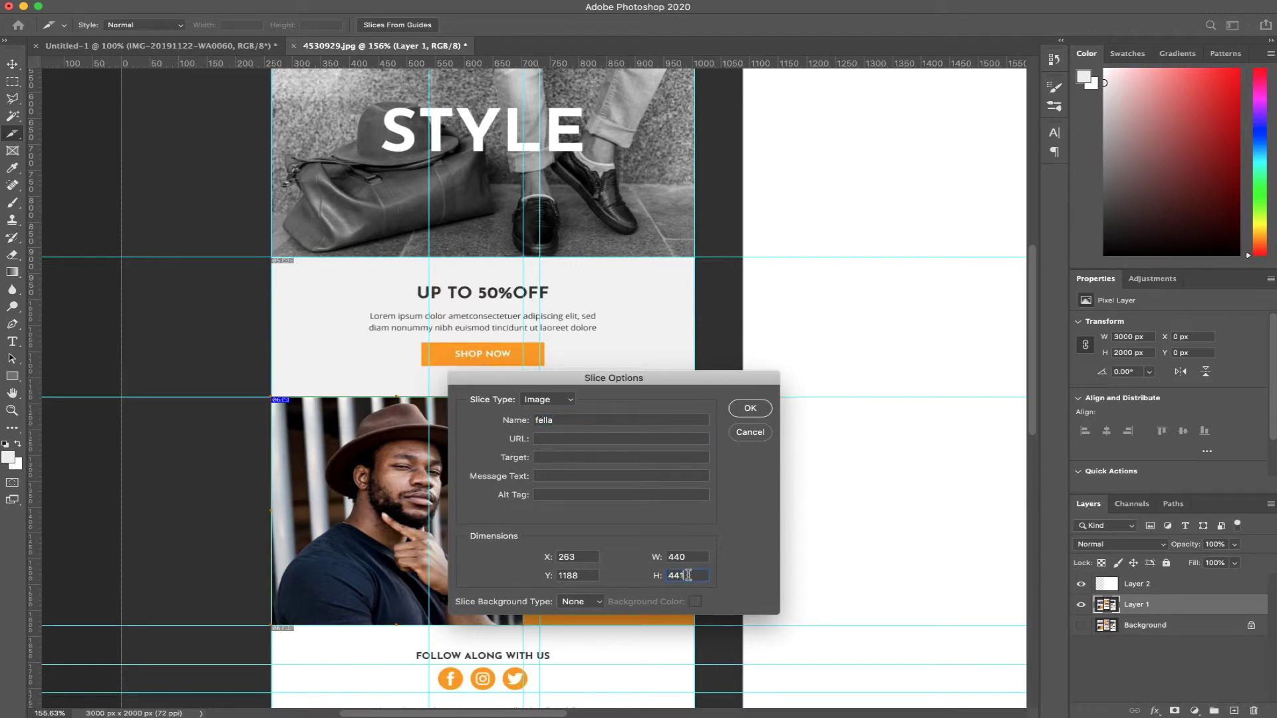
{"action": "key", "text": "BackSpace"}
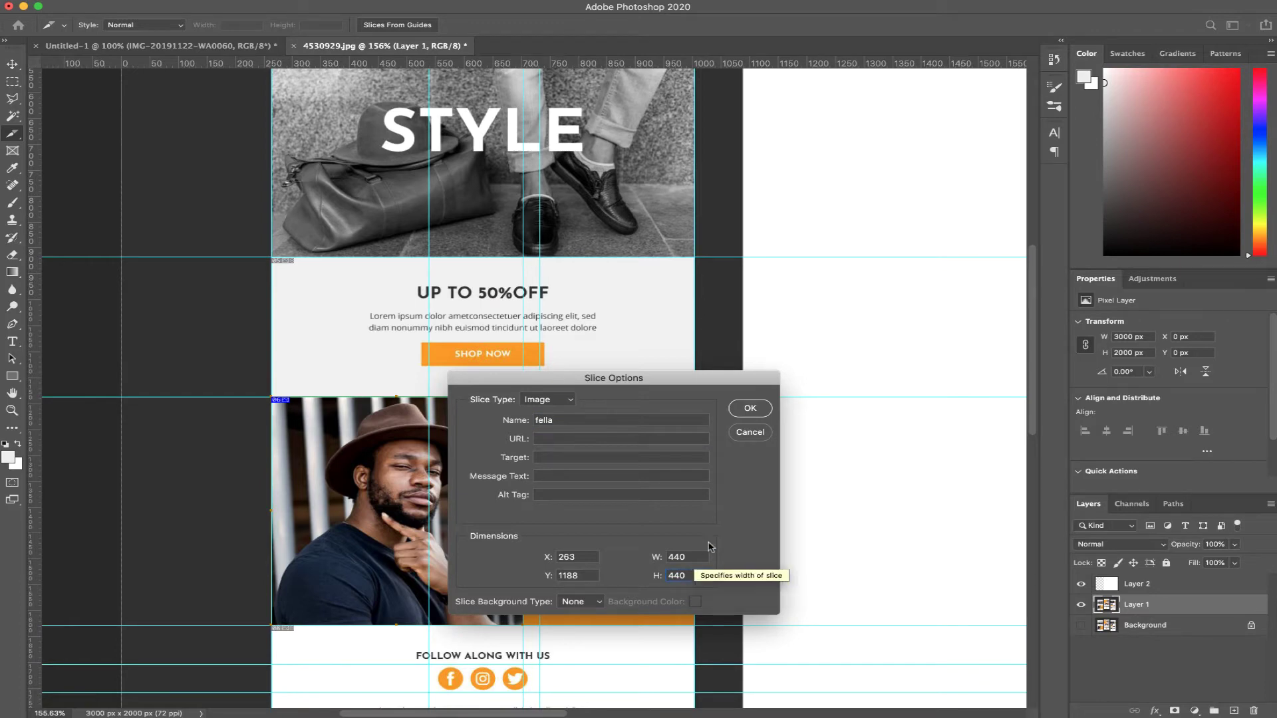
{"action": "left_click", "coordinate": [749, 407]}
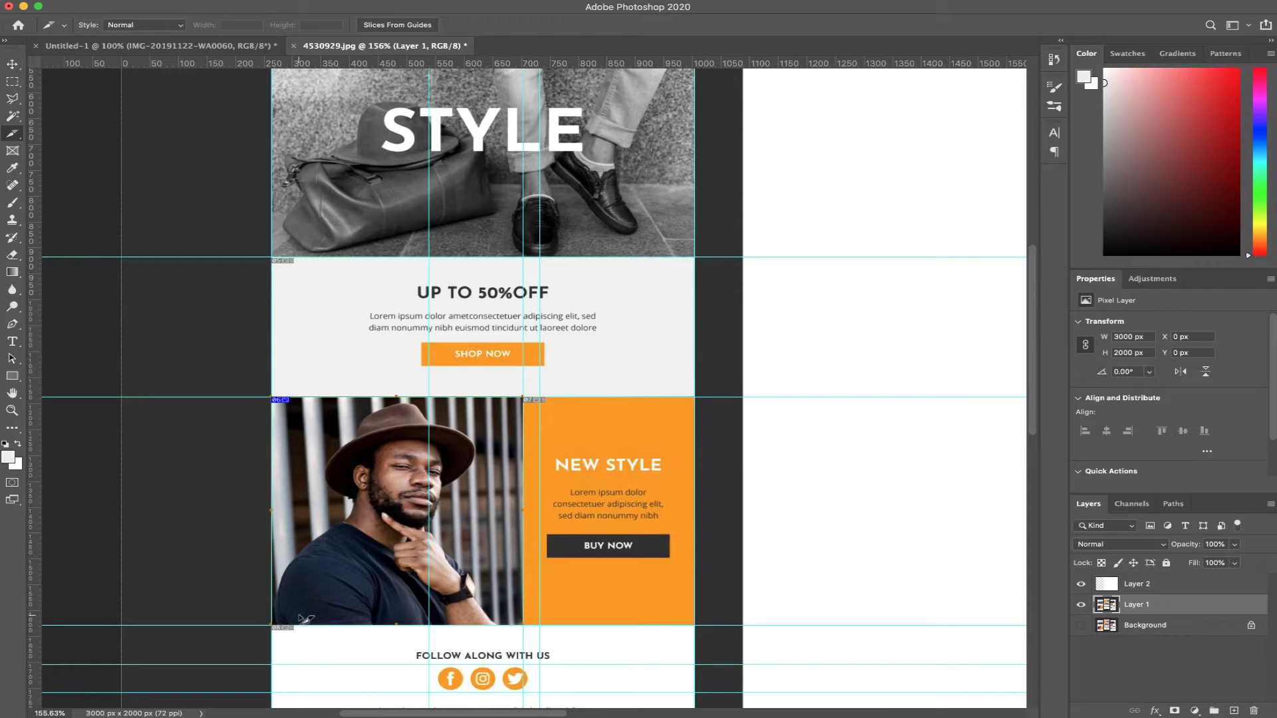
Step: Zoom to pixel level and drag the fella slice edge along the guide
{"action": "key", "text": "z"}
{"action": "left_click_drag", "start_coordinate": [525, 626], "coordinate": [783, 612]}
{"action": "left_click_drag", "start_coordinate": [448, 530], "coordinate": [931, 522]}
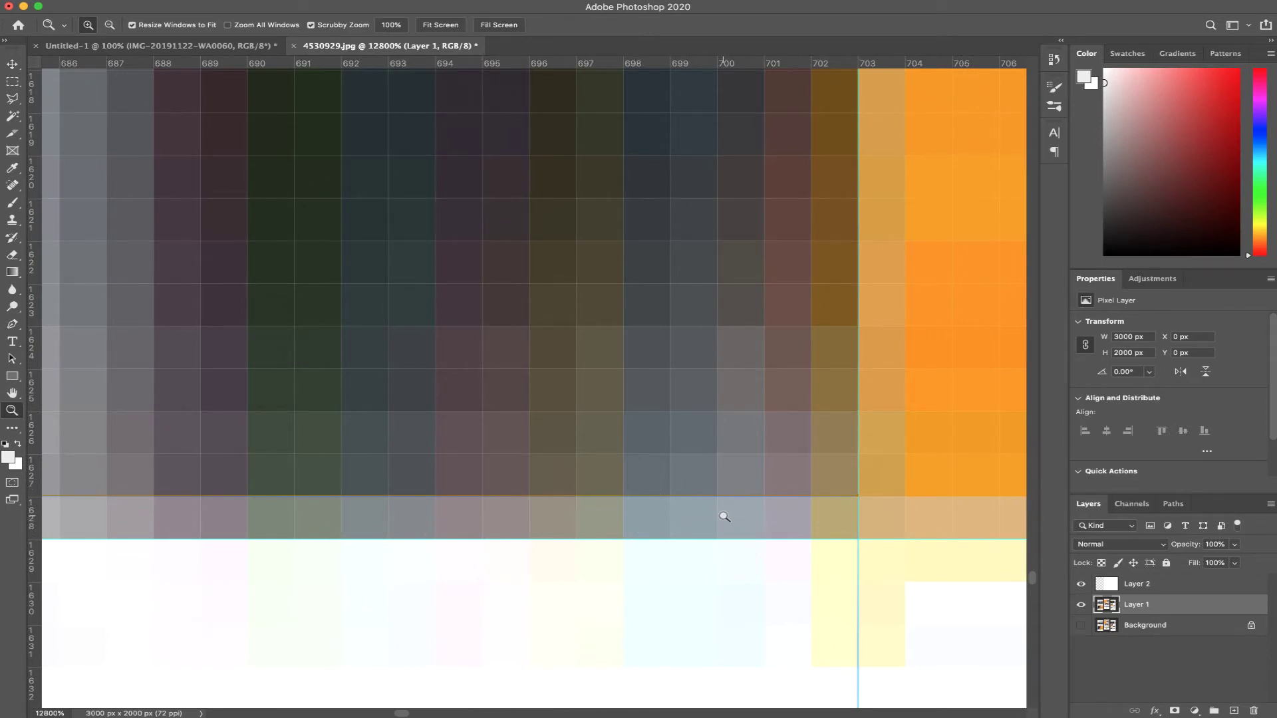
{"action": "left_click_drag", "start_coordinate": [724, 517], "coordinate": [470, 607]}
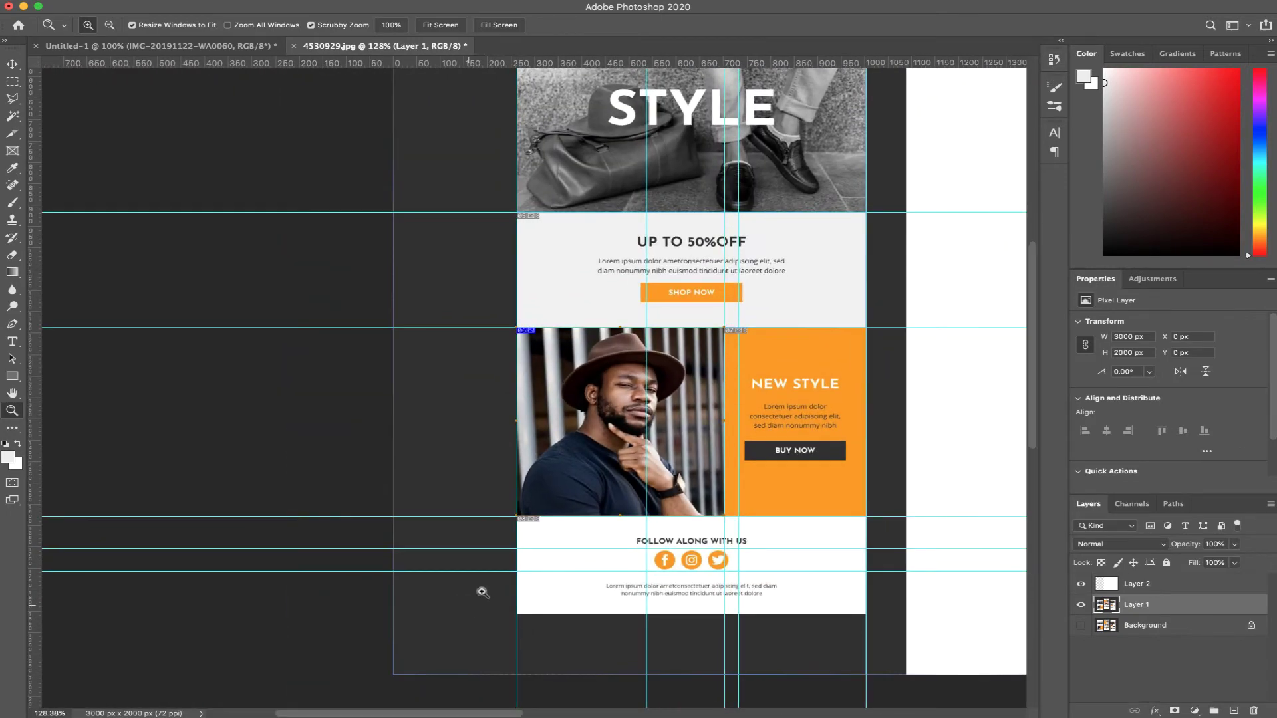
{"action": "left_click_drag", "start_coordinate": [618, 333], "coordinate": [898, 357]}
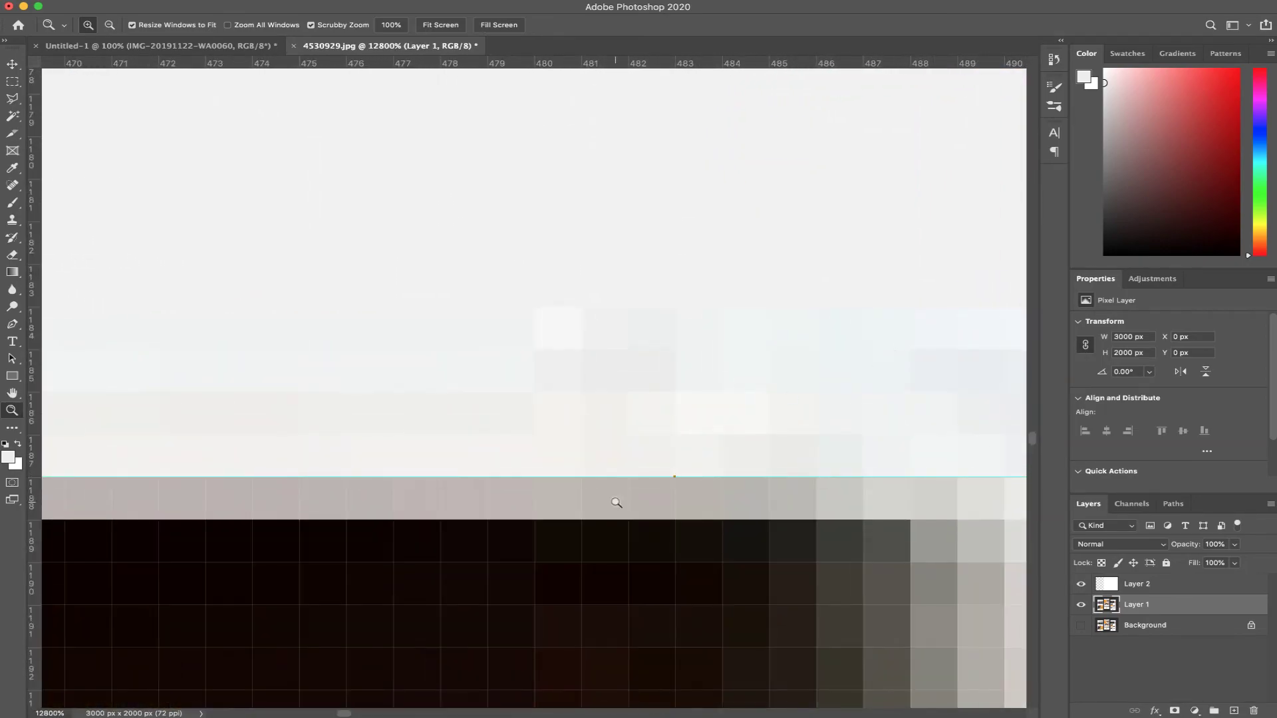
{"action": "key", "text": "v"}
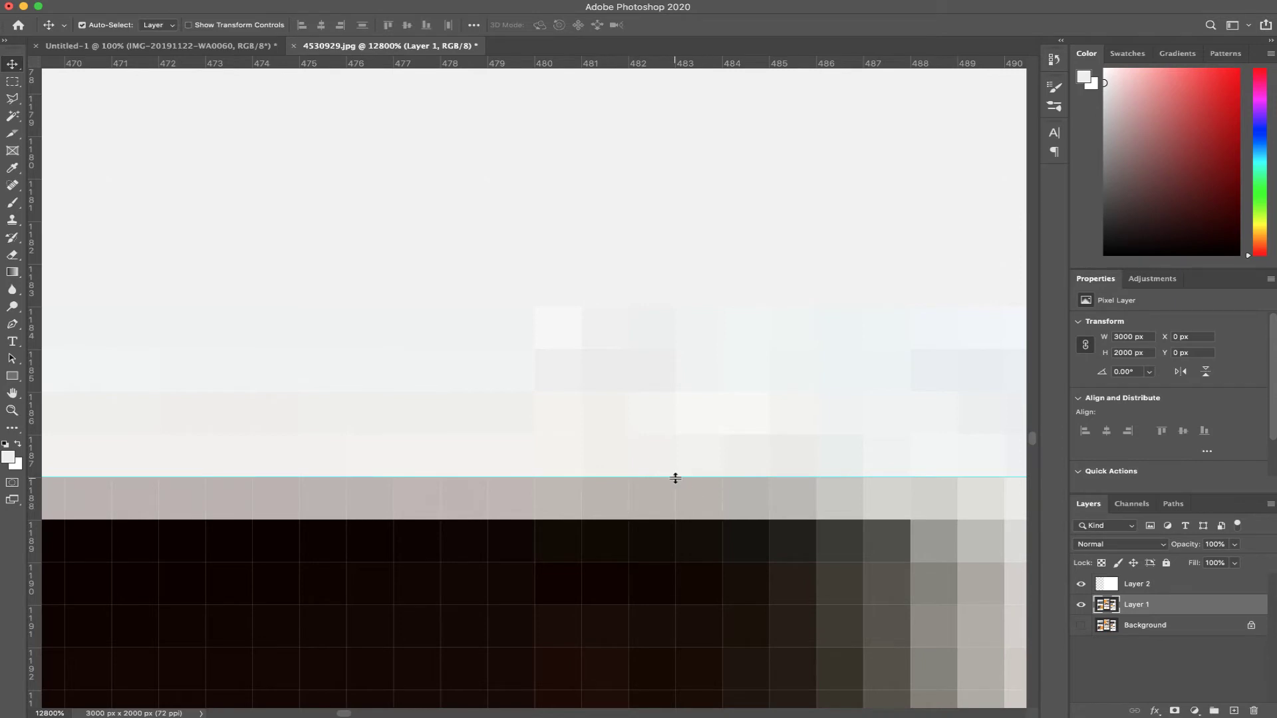
{"action": "key", "text": "c"}
{"action": "left_click_drag", "start_coordinate": [675, 477], "coordinate": [688, 529]}
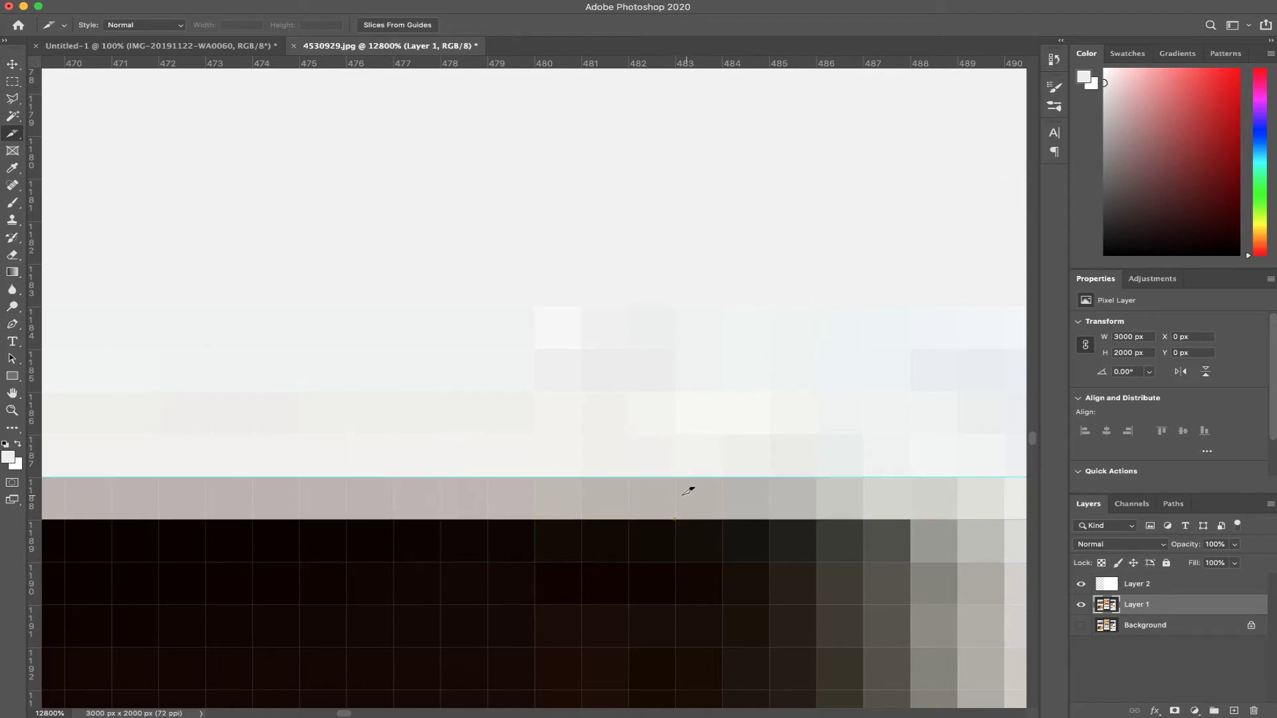
Step: Snap the fella slice's bottom edge to the photo boundary and confirm Y 1189, 440 px tall
{"action": "key", "text": "z"}
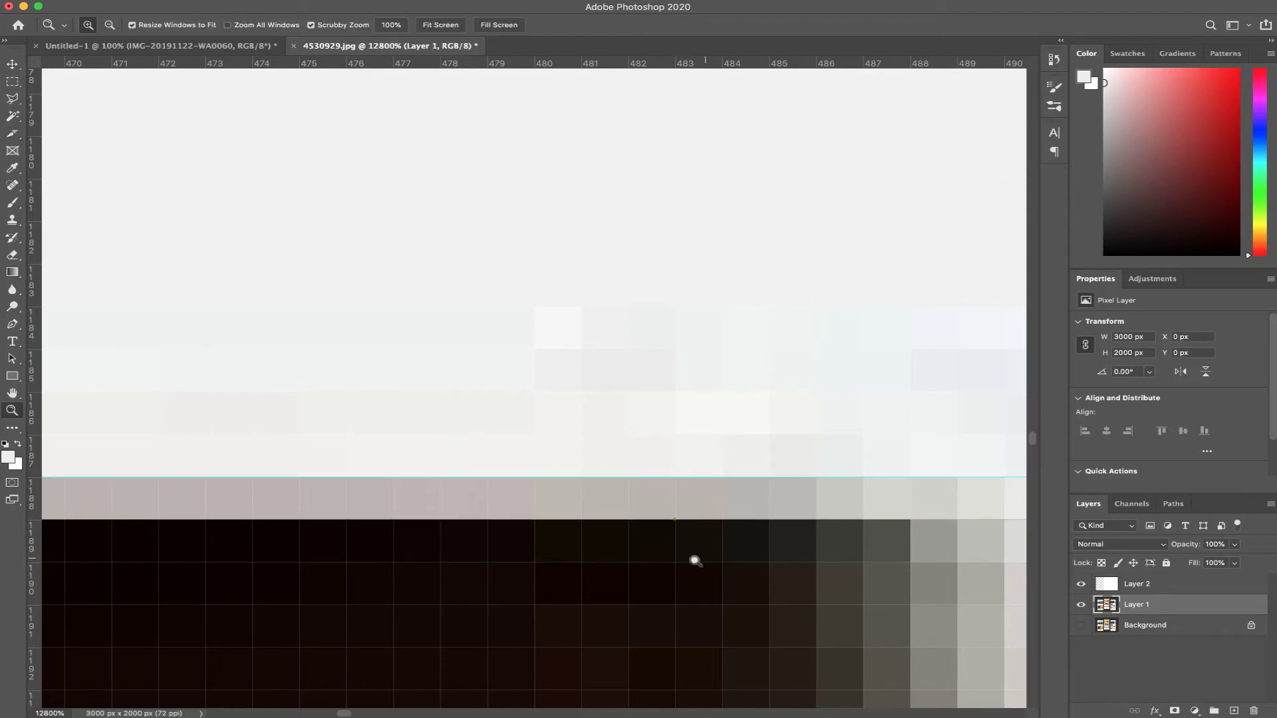
{"action": "left_click_drag", "start_coordinate": [672, 567], "coordinate": [451, 659]}
{"action": "scroll", "coordinate": [512, 518], "scroll_direction": "down", "scroll_amount": 8}
{"action": "scroll", "coordinate": [512, 518], "scroll_direction": "right", "scroll_amount": 4}
{"action": "left_click_drag", "start_coordinate": [598, 481], "coordinate": [850, 490]}
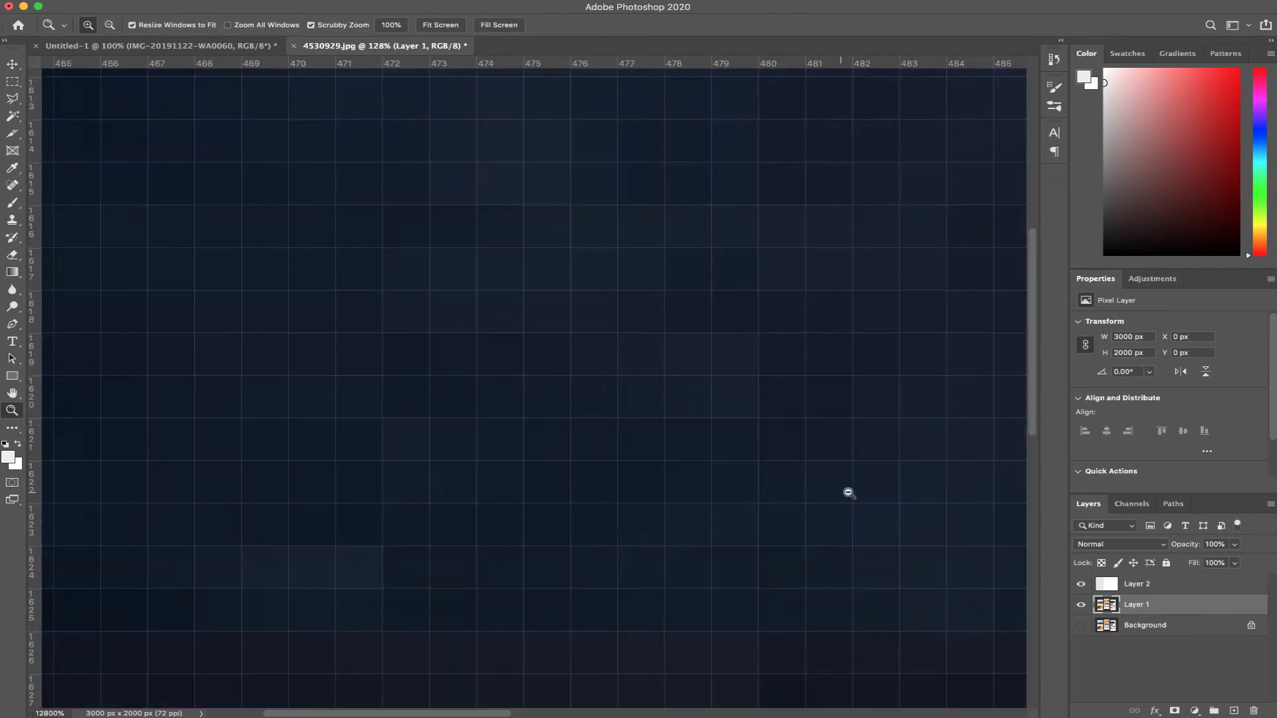
{"action": "left_click_drag", "start_coordinate": [605, 601], "coordinate": [625, 305]}
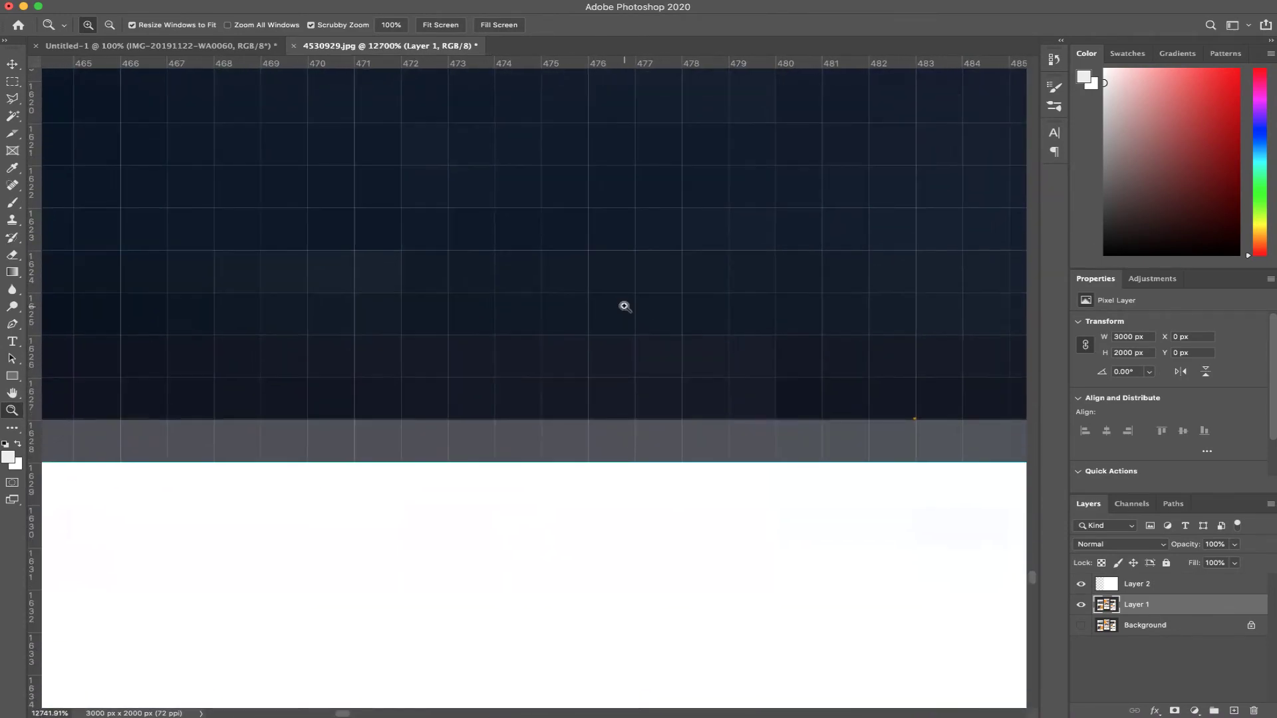
{"action": "key", "text": "c"}
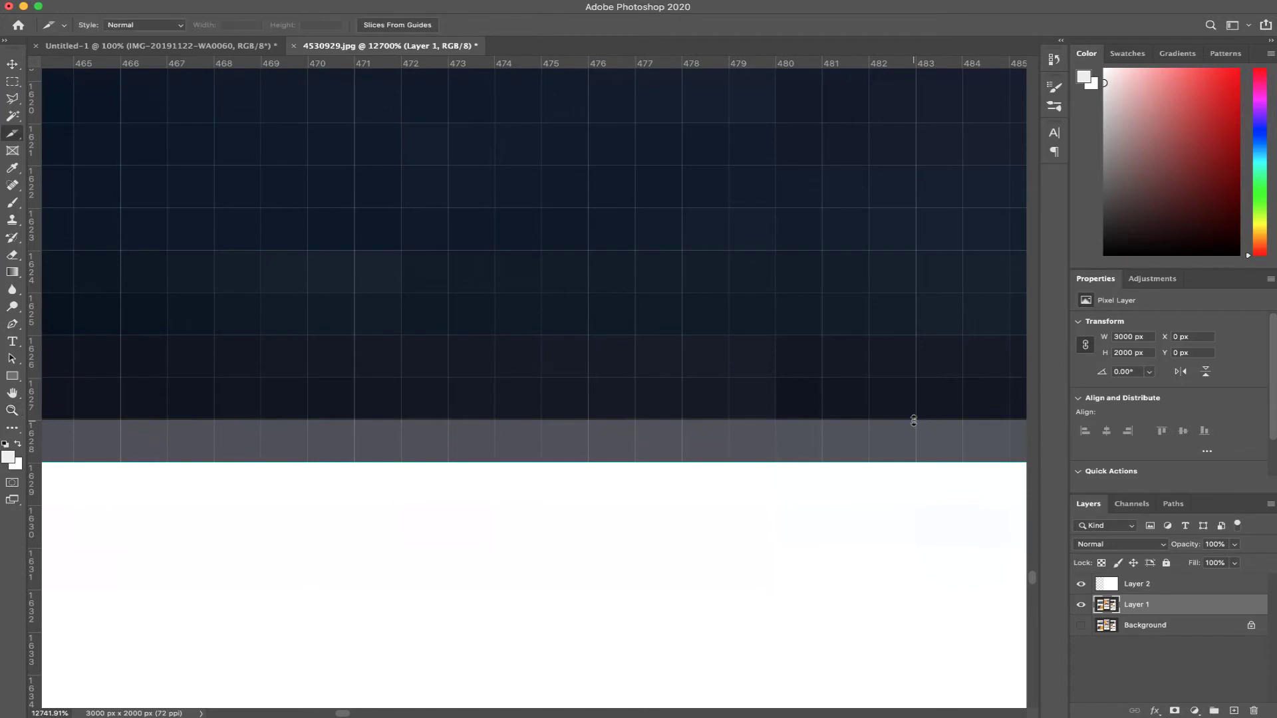
{"action": "left_click_drag", "start_coordinate": [914, 417], "coordinate": [914, 460]}
{"action": "scroll", "coordinate": [670, 424], "scroll_direction": "down", "scroll_amount": 5}
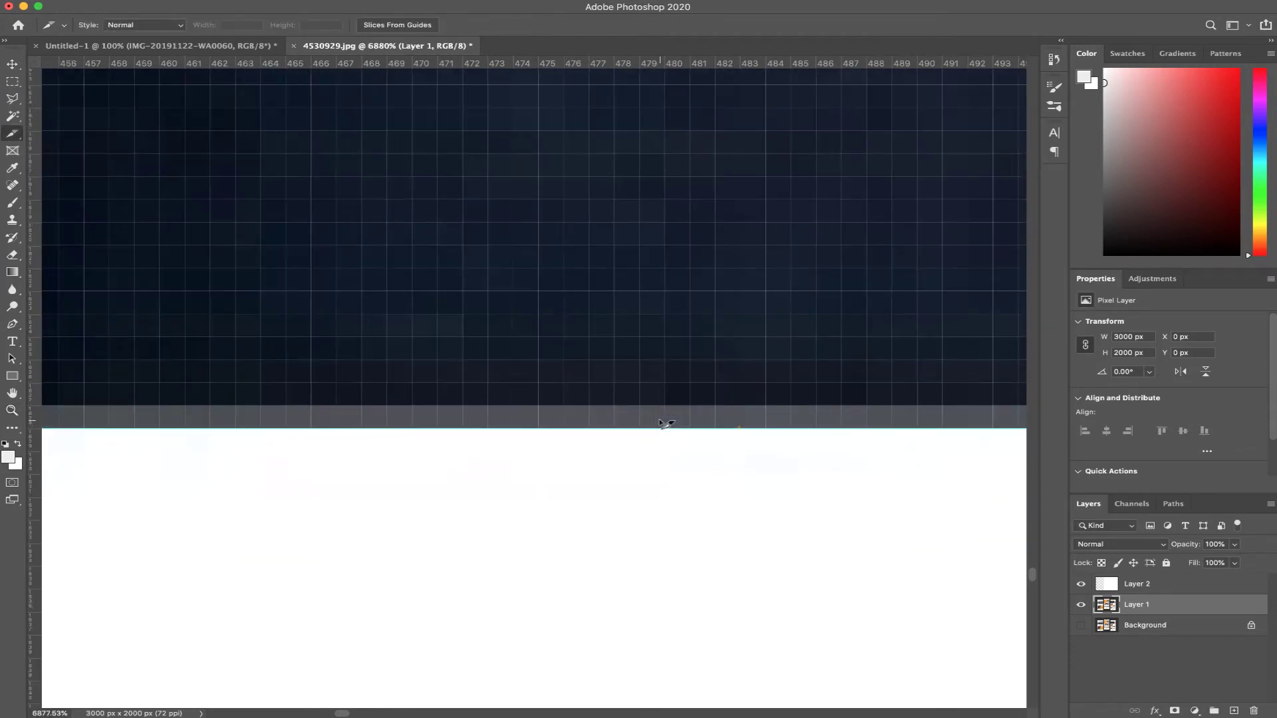
{"action": "double_click", "coordinate": [665, 282]}
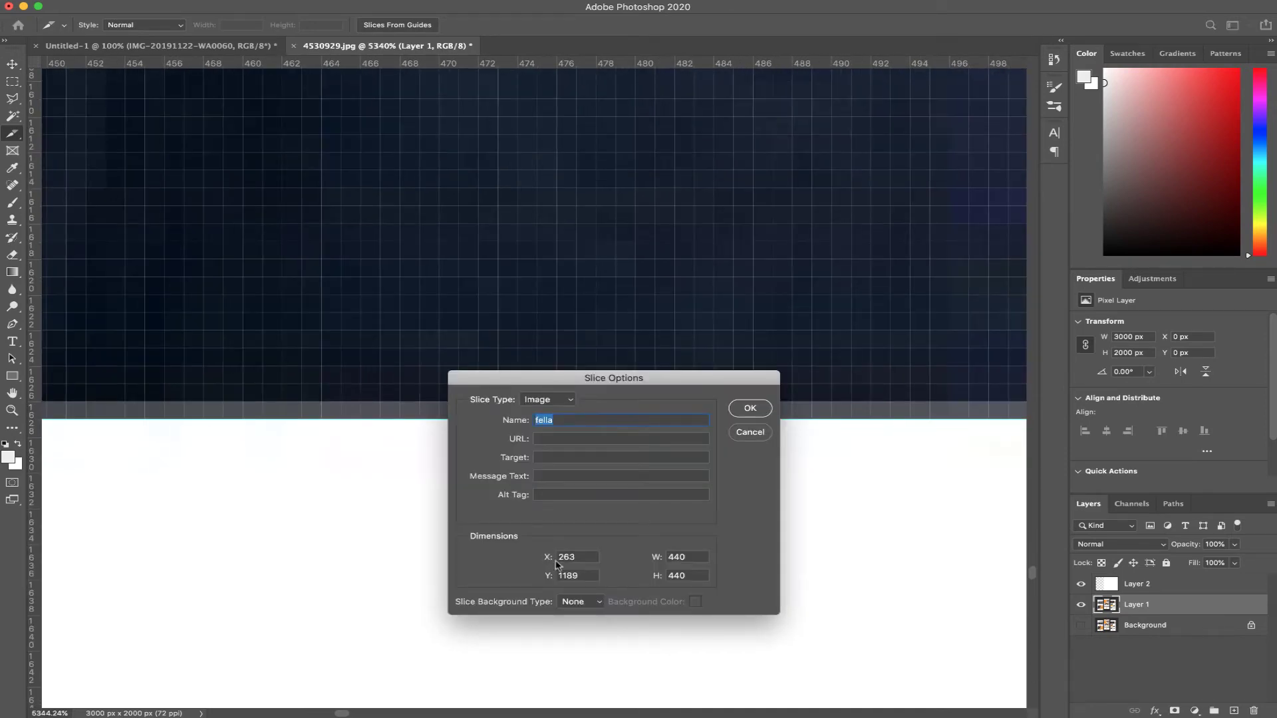
{"action": "left_click", "coordinate": [750, 408]}
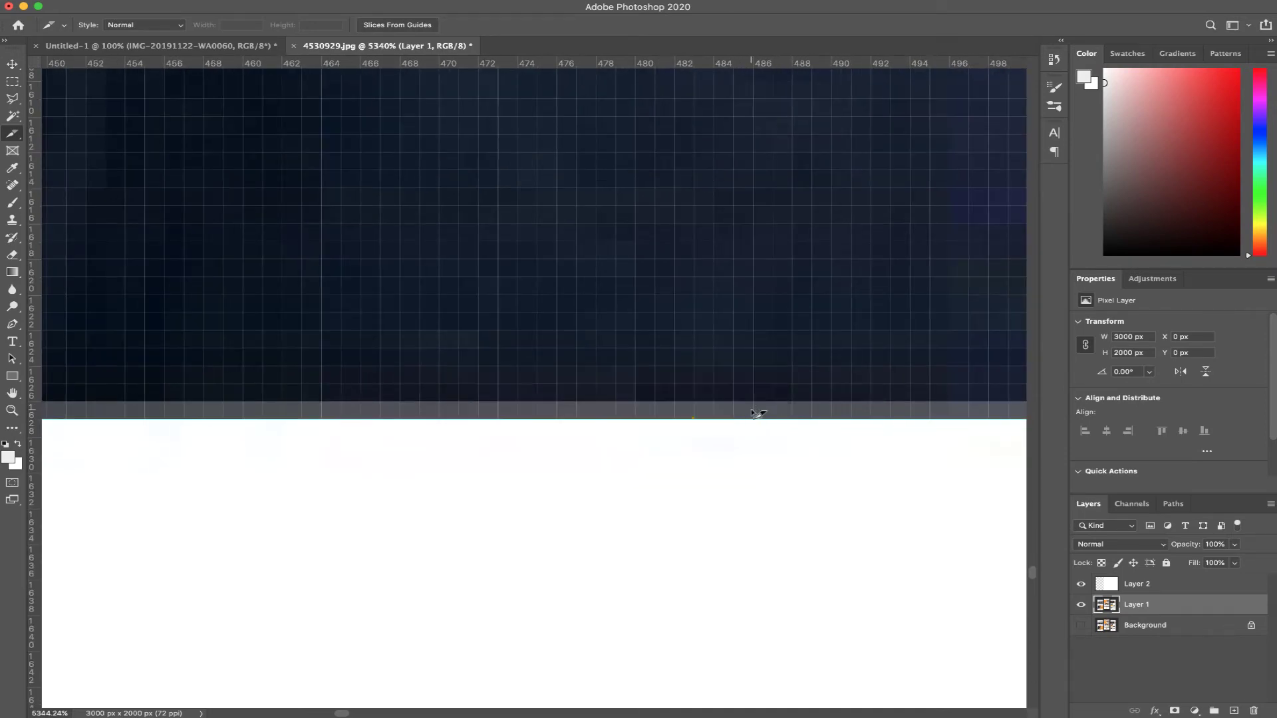
{"action": "scroll", "coordinate": [729, 421], "scroll_direction": "down", "scroll_amount": 2}
Step: Zoom in on the social icons and add two vertical guides beside the Facebook icon
{"action": "scroll", "coordinate": [729, 421], "scroll_direction": "down", "scroll_amount": 10}
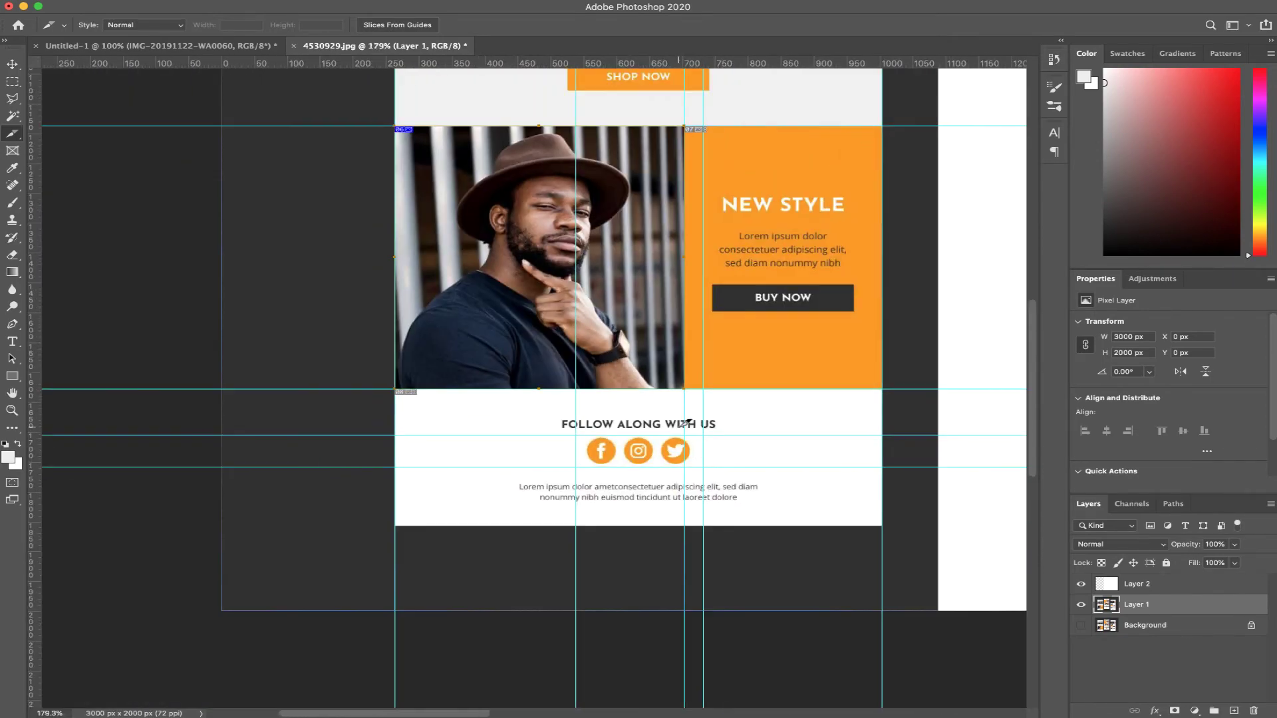
{"action": "key", "text": "z"}
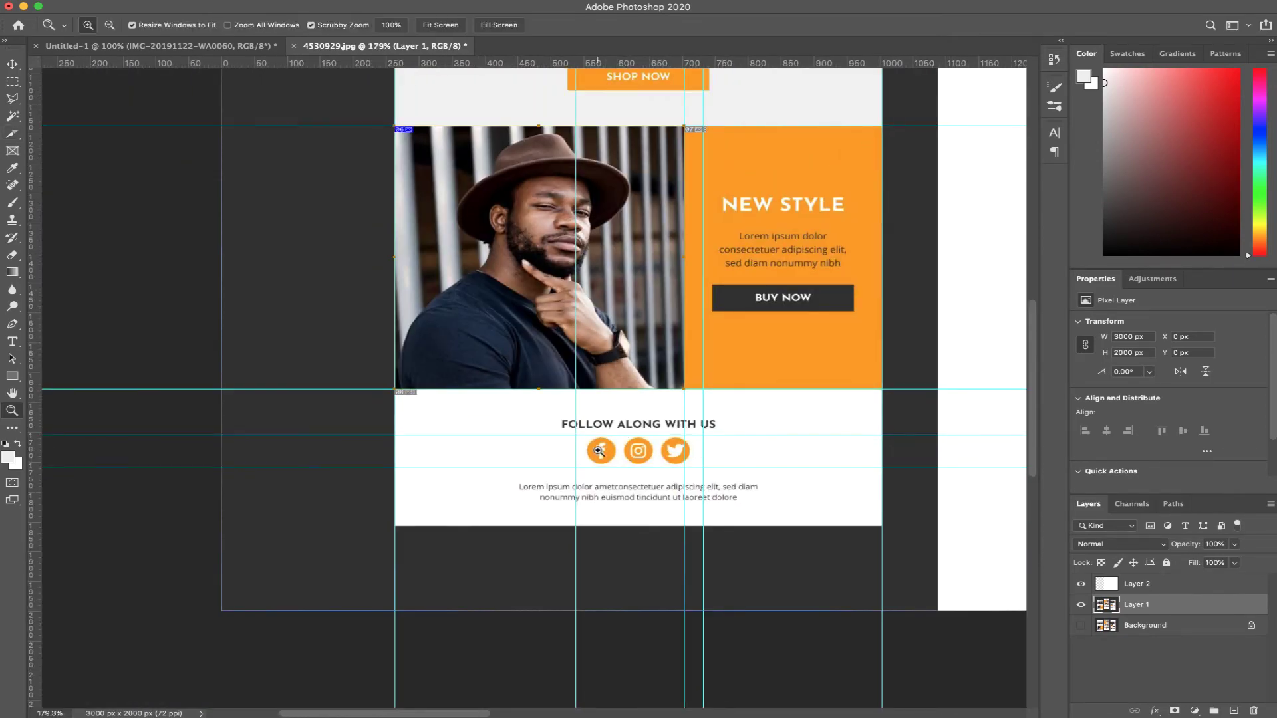
{"action": "mouse_move", "coordinate": [598, 451]}
{"action": "left_mouse_down"}
{"action": "mouse_move", "coordinate": [758, 448]}
{"action": "mouse_move", "coordinate": [588, 444]}
{"action": "left_mouse_up"}
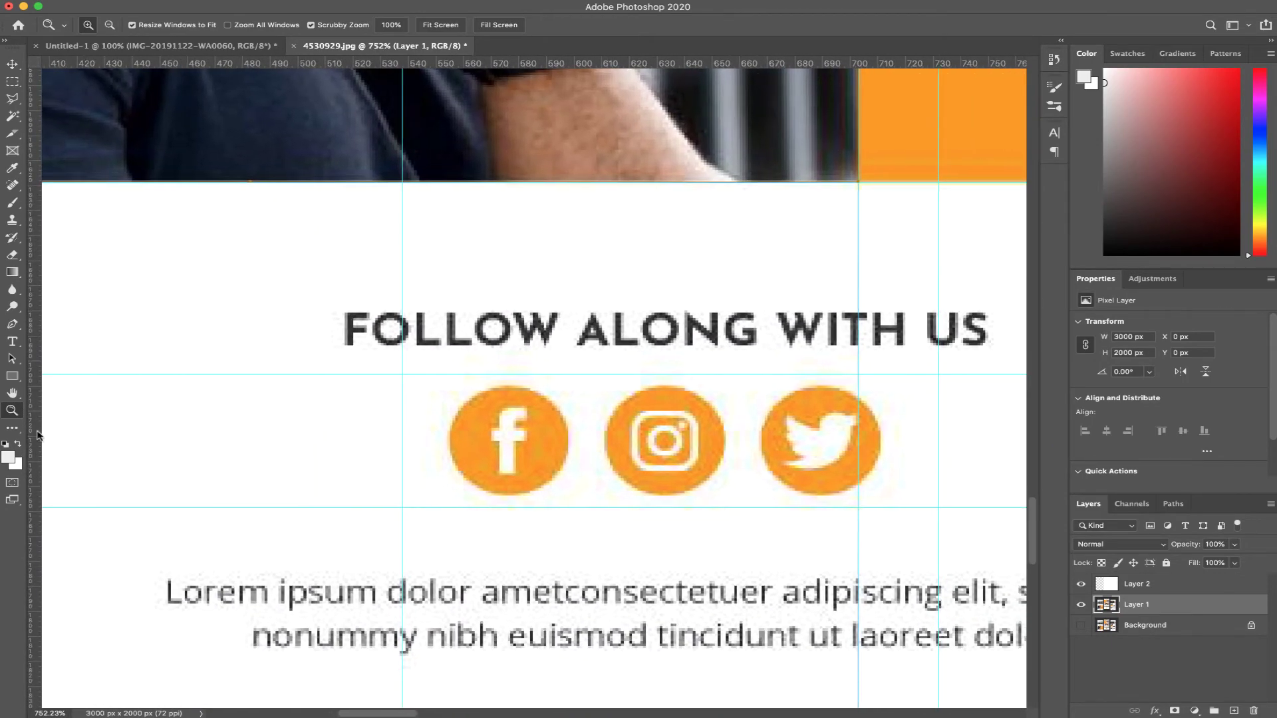
{"action": "left_click_drag", "start_coordinate": [33, 435], "coordinate": [586, 459]}
{"action": "left_click_drag", "start_coordinate": [32, 335], "coordinate": [742, 378]}
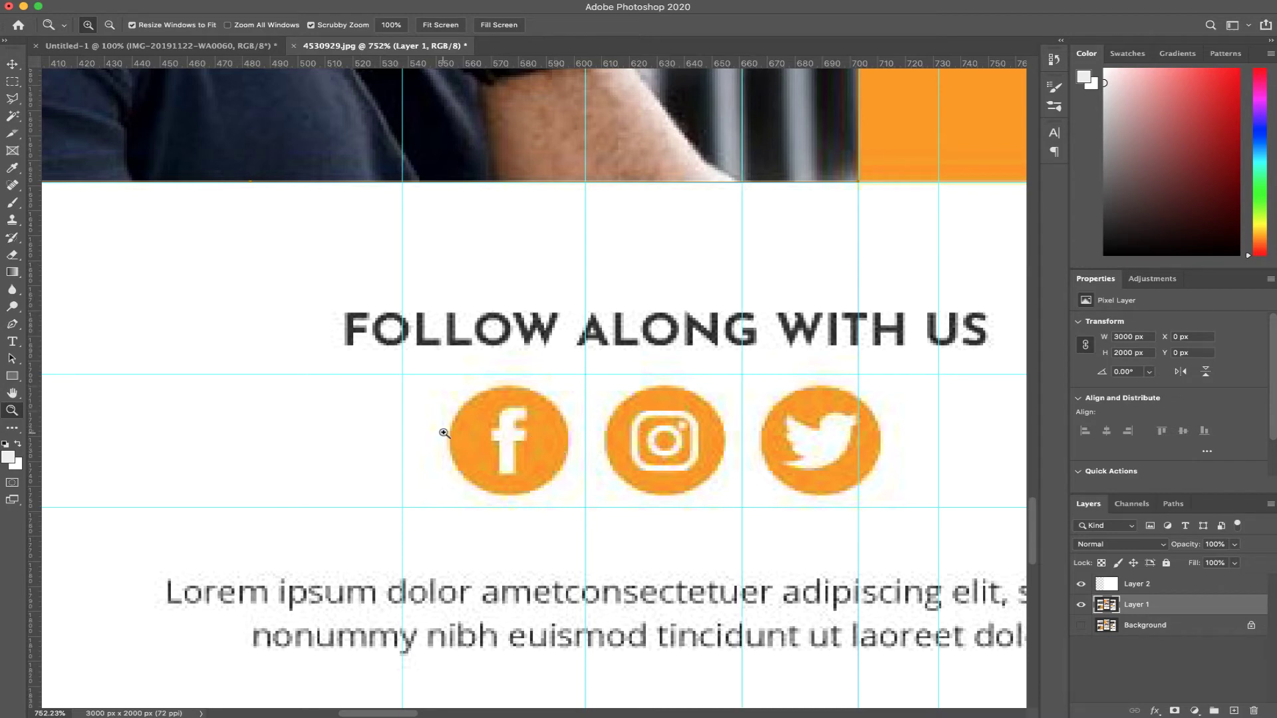
Step: Slice the Facebook icon at 50 × 50 px and name it icon_facebook
{"action": "key", "text": "c"}
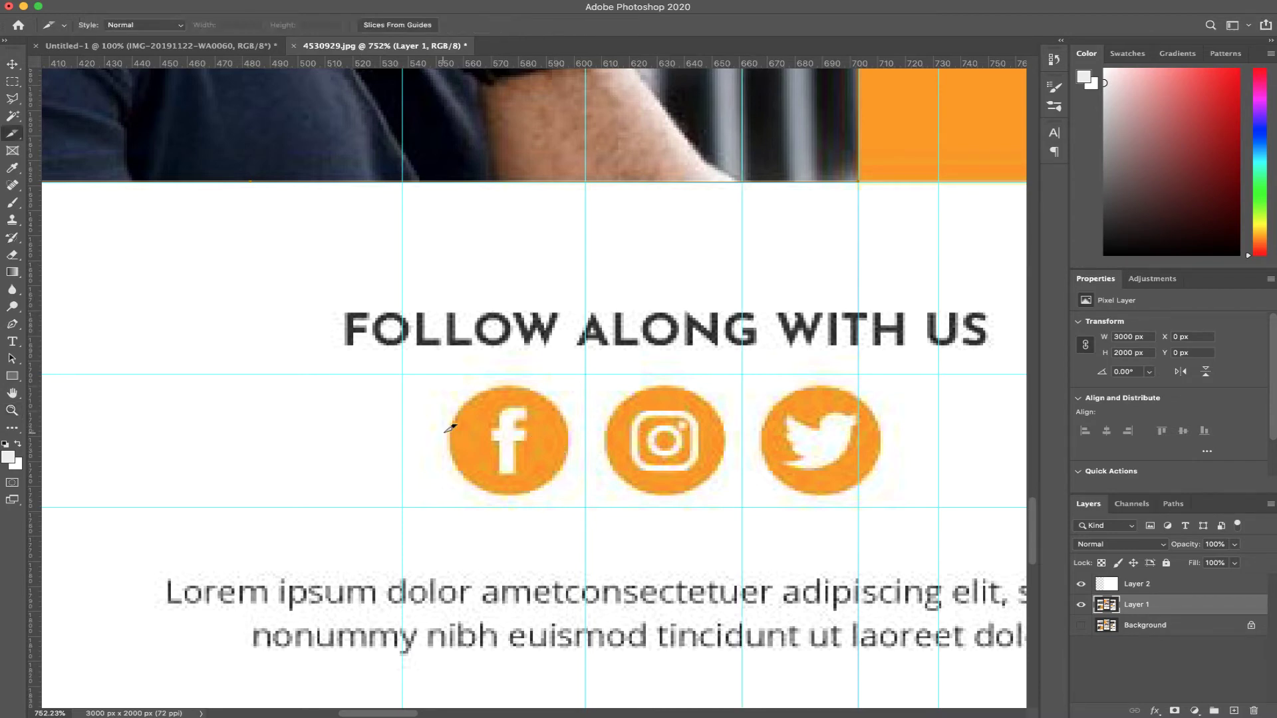
{"action": "left_click_drag", "start_coordinate": [431, 374], "coordinate": [585, 508]}
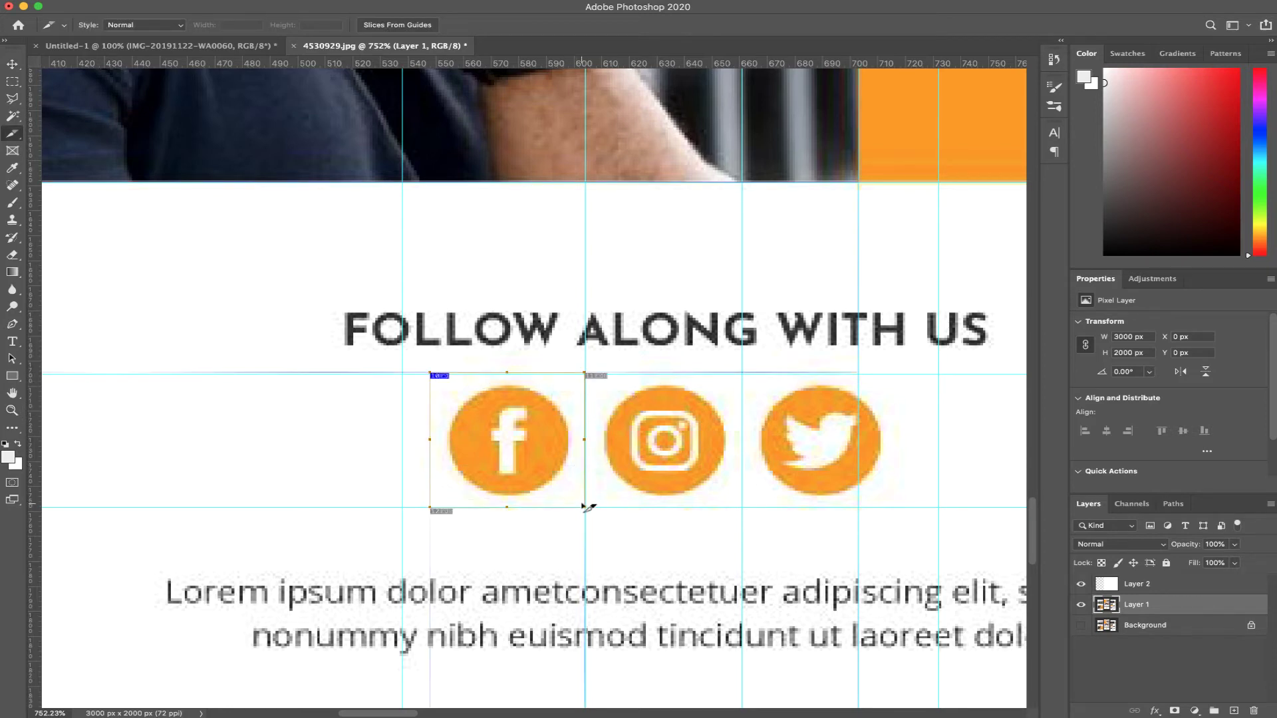
{"action": "double_click", "coordinate": [542, 471]}
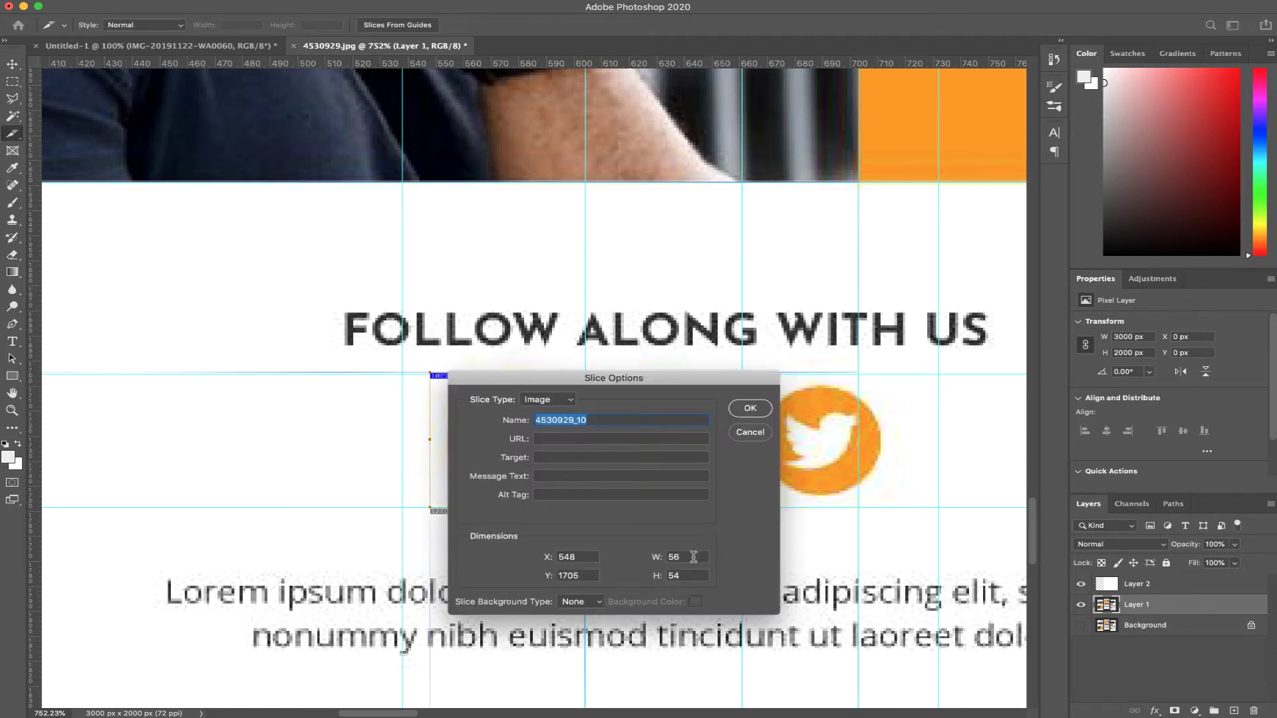
{"action": "left_click_drag", "start_coordinate": [639, 380], "coordinate": [975, 407]}
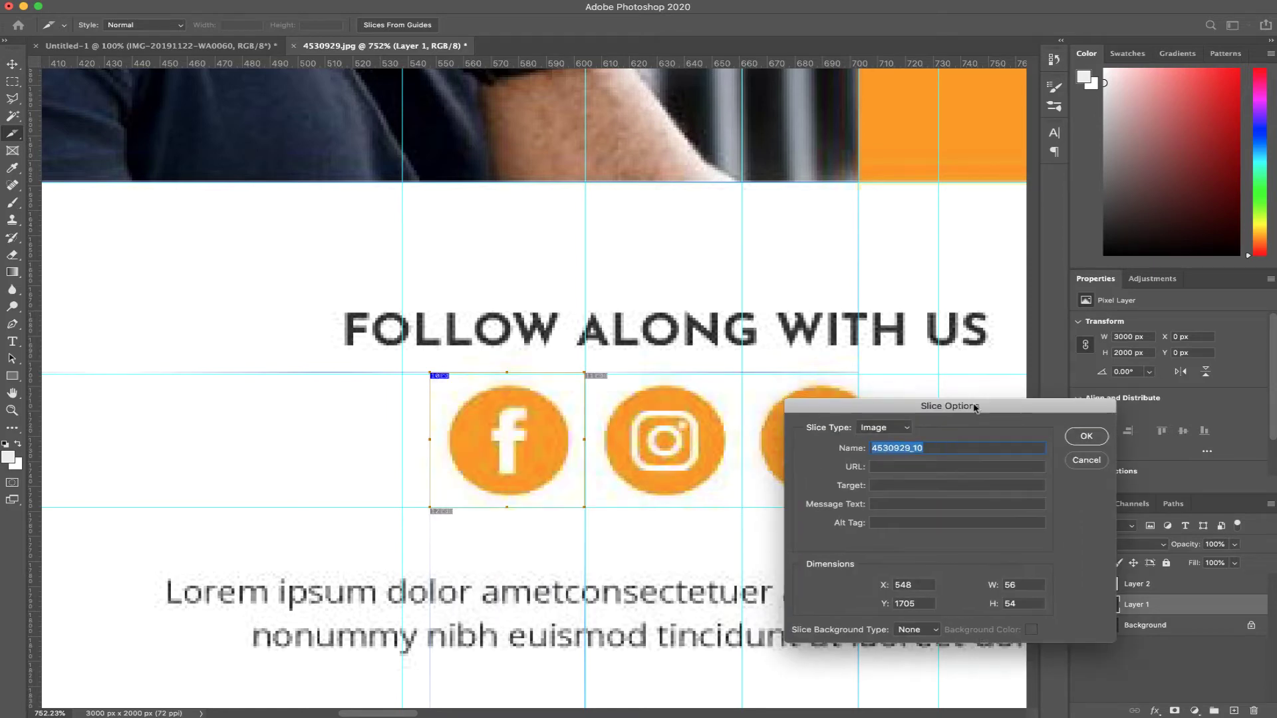
{"action": "double_click", "coordinate": [1022, 584]}
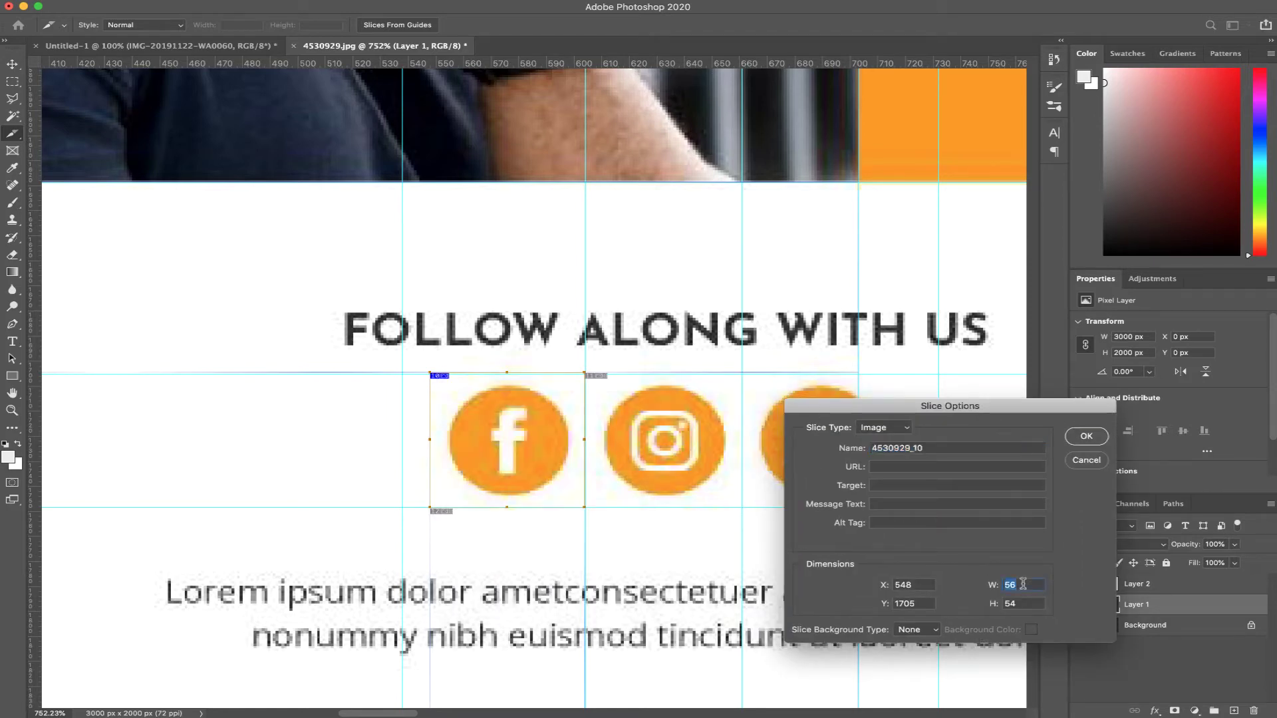
{"action": "type", "text": "50"}
{"action": "key", "text": "Tab"}
{"action": "type", "text": "50"}
{"action": "double_click", "coordinate": [938, 447]}
{"action": "type", "text": "f"}
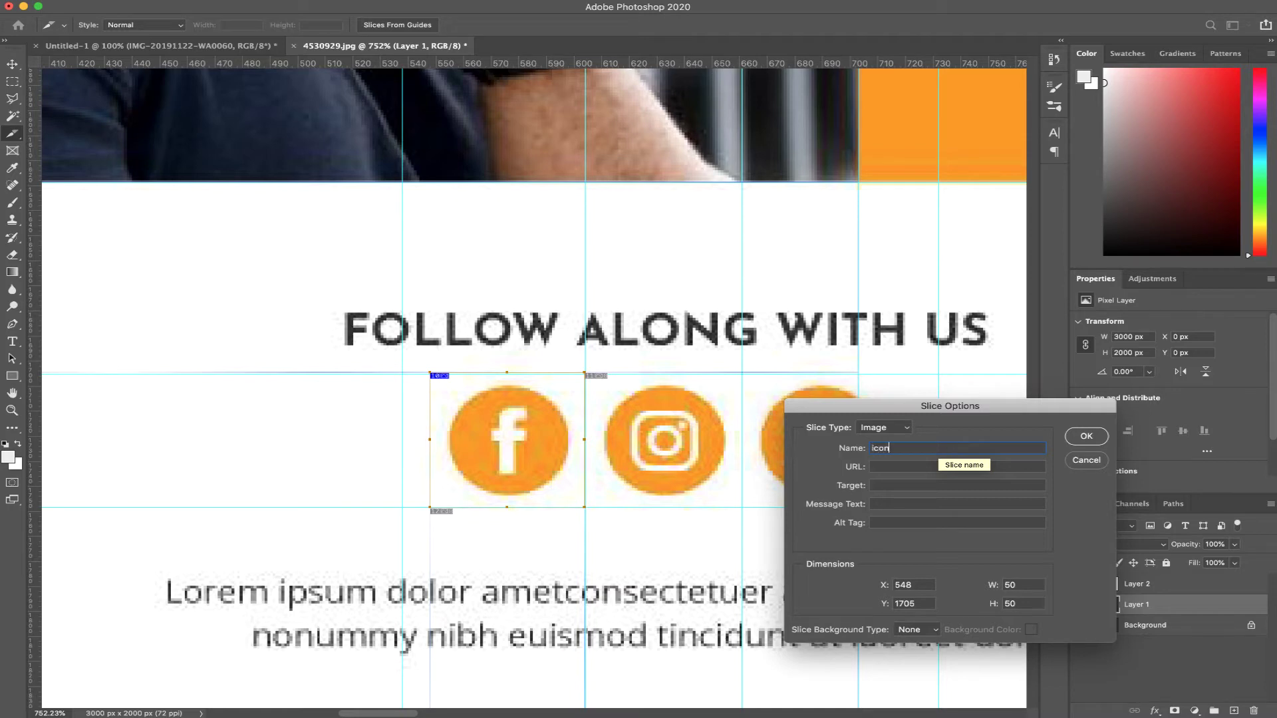
{"action": "type", "text": "acebook"}
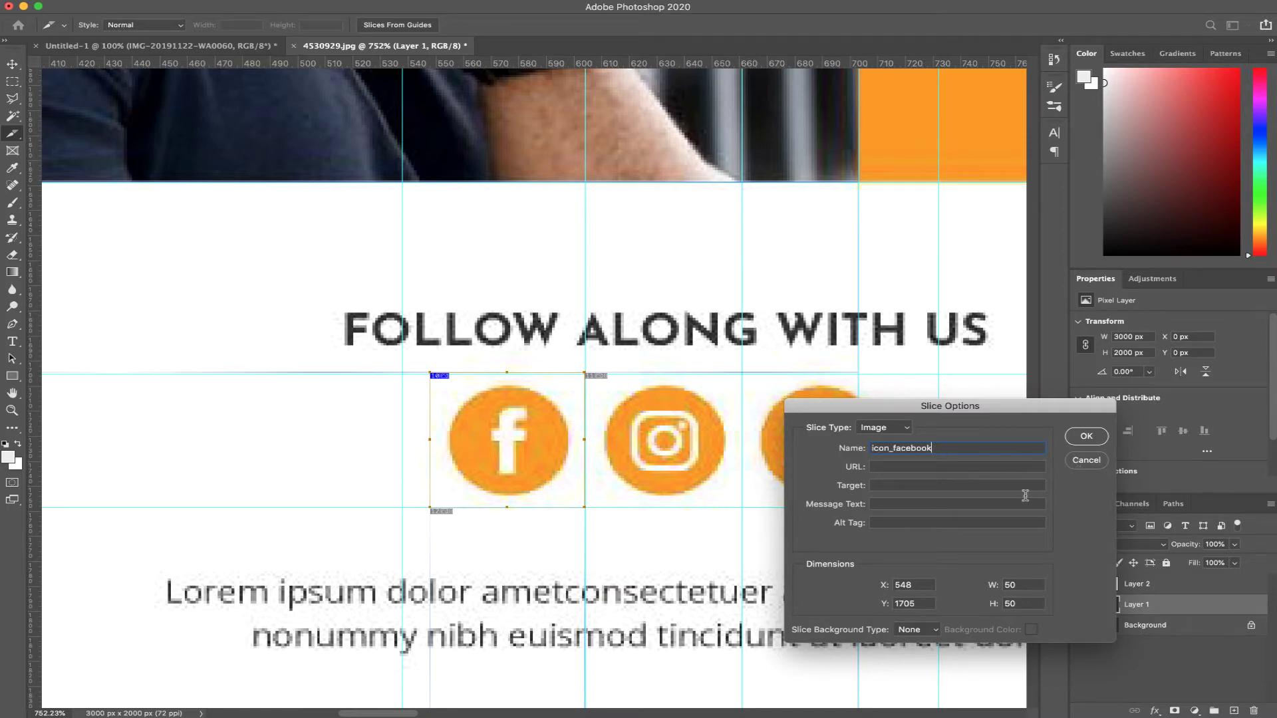
{"action": "left_click", "coordinate": [1087, 436]}
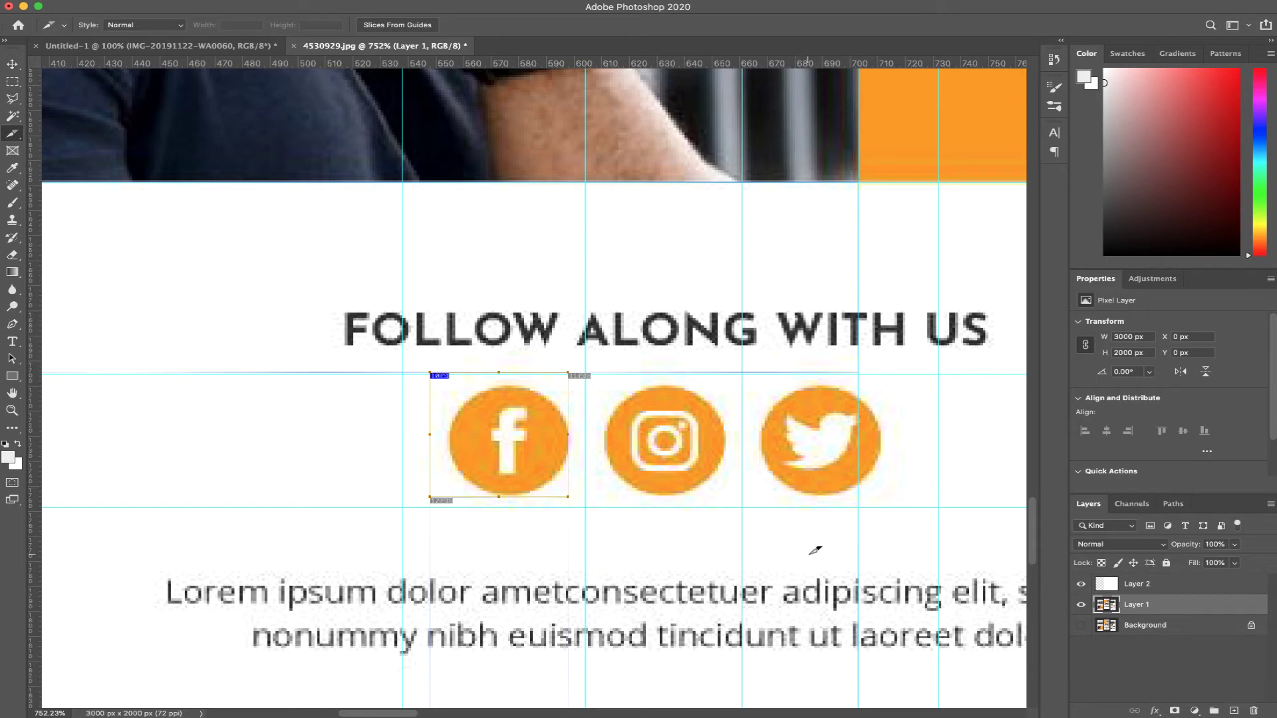
Step: Nudge the icon_facebook slice right, left, down and up until it frames the orange circle evenly
{"action": "key", "text": "Right"}
{"action": "key", "text": "Right"}
{"action": "key", "text": "Right"}
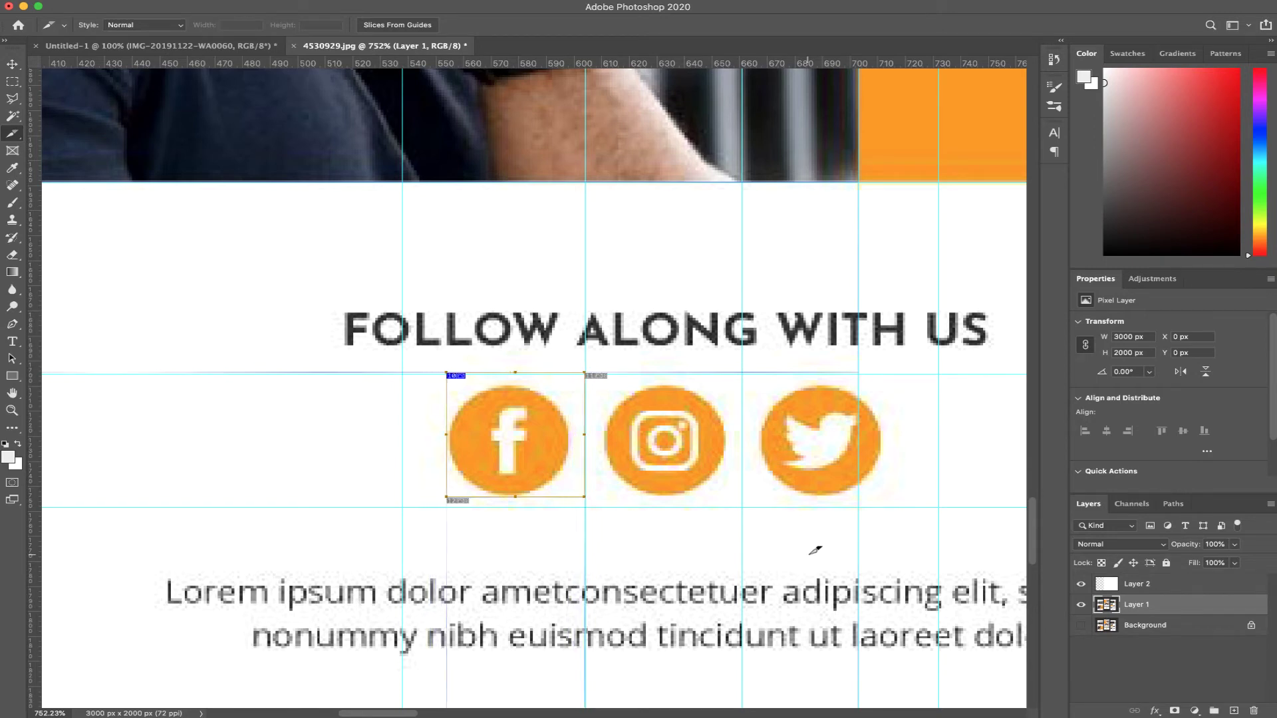
{"action": "key", "text": "Left"}
{"action": "key", "text": "Left"}
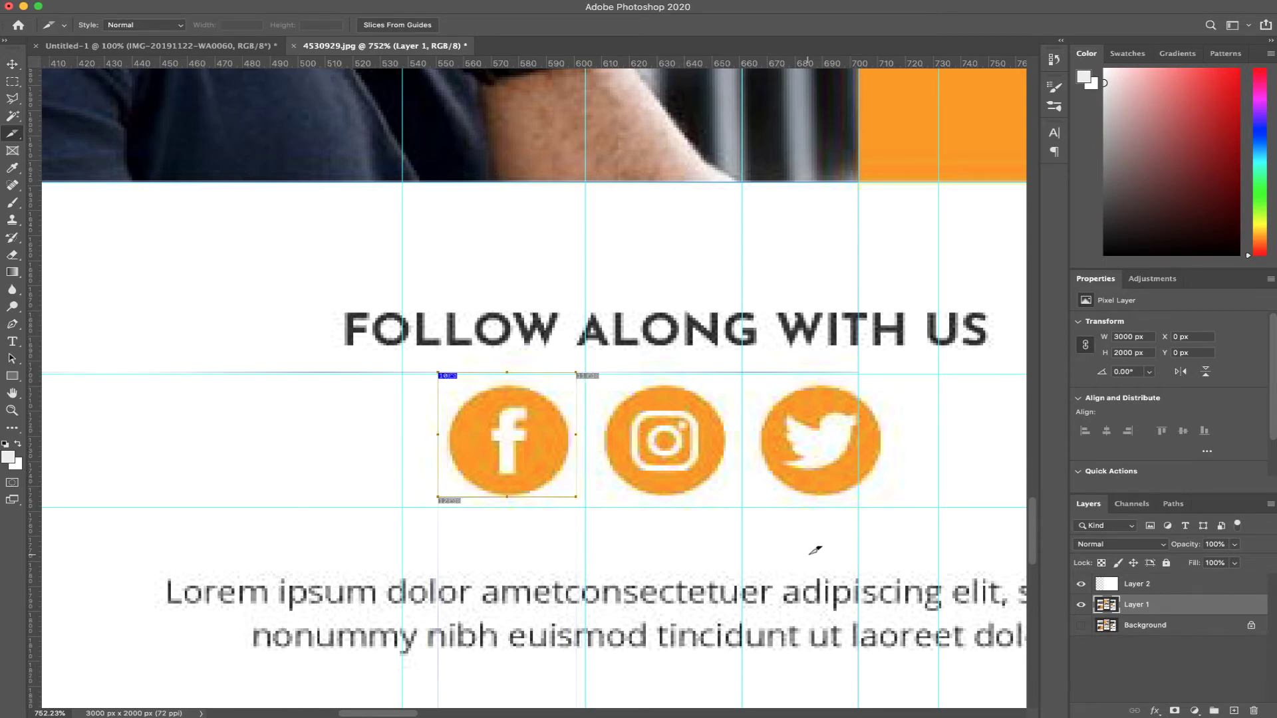
{"action": "key", "text": "Down"}
{"action": "key", "text": "Down"}
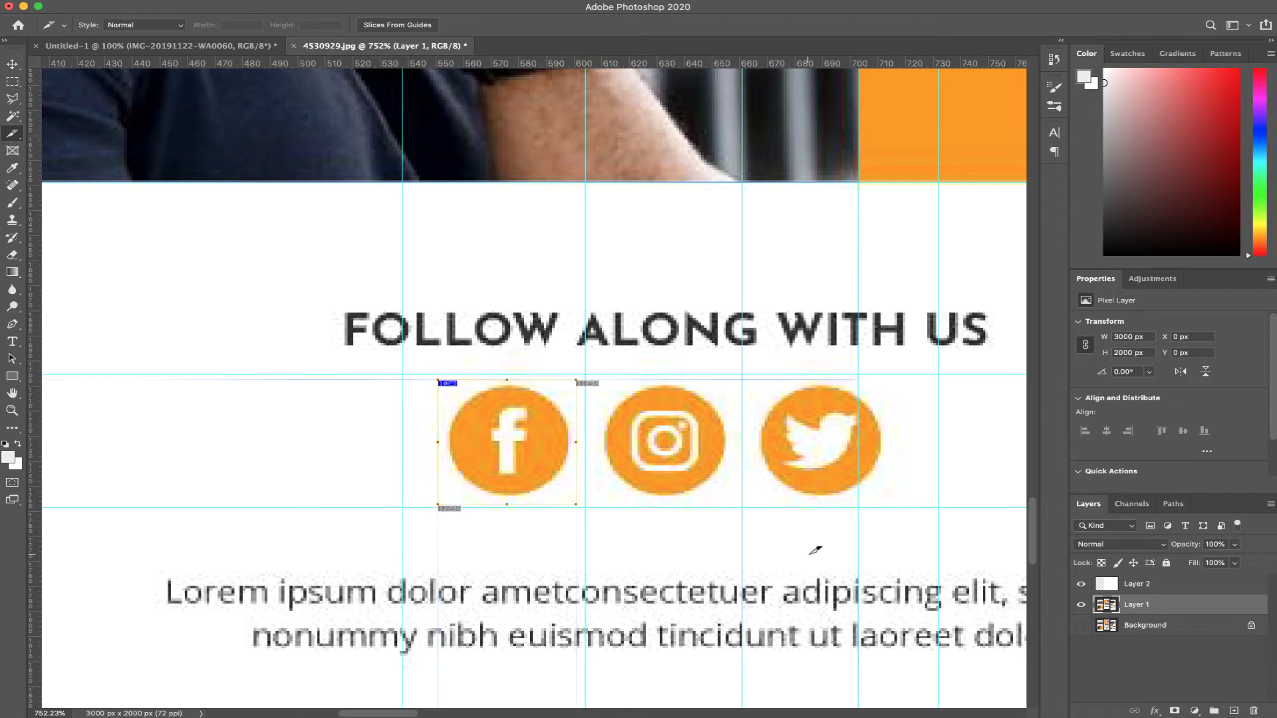
{"action": "key", "text": "Up"}
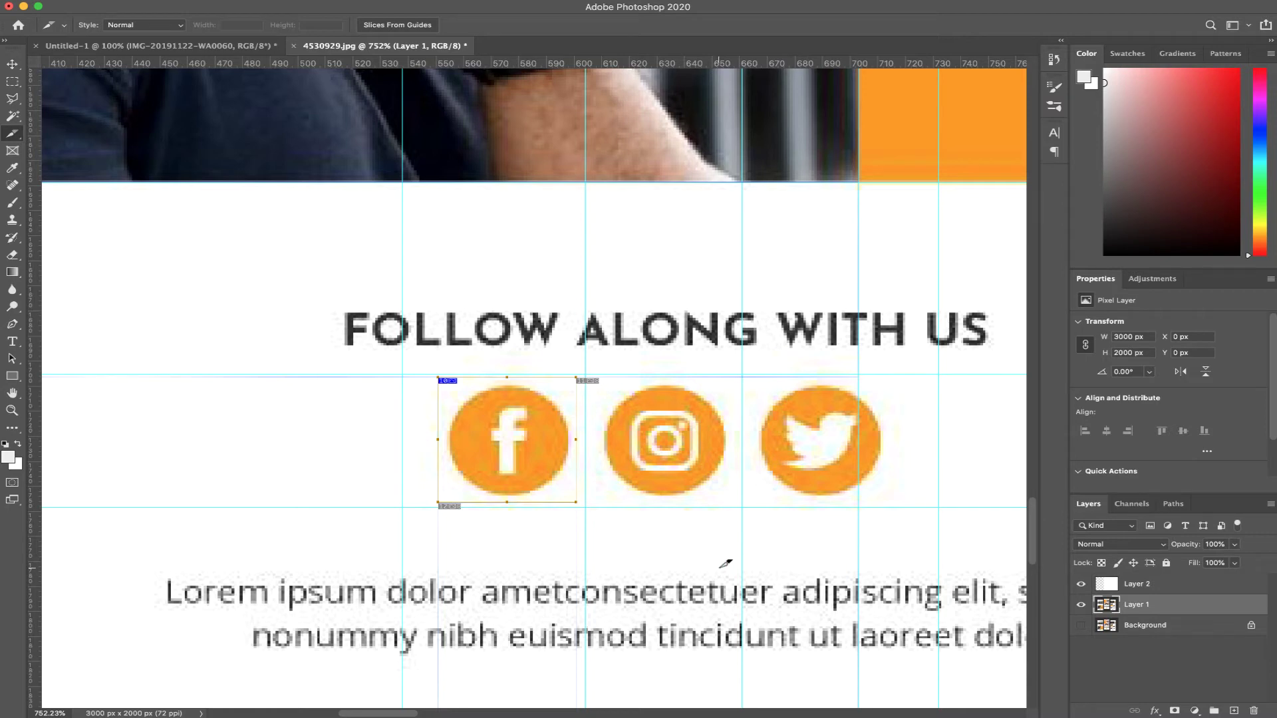
{"action": "key", "text": "Right"}
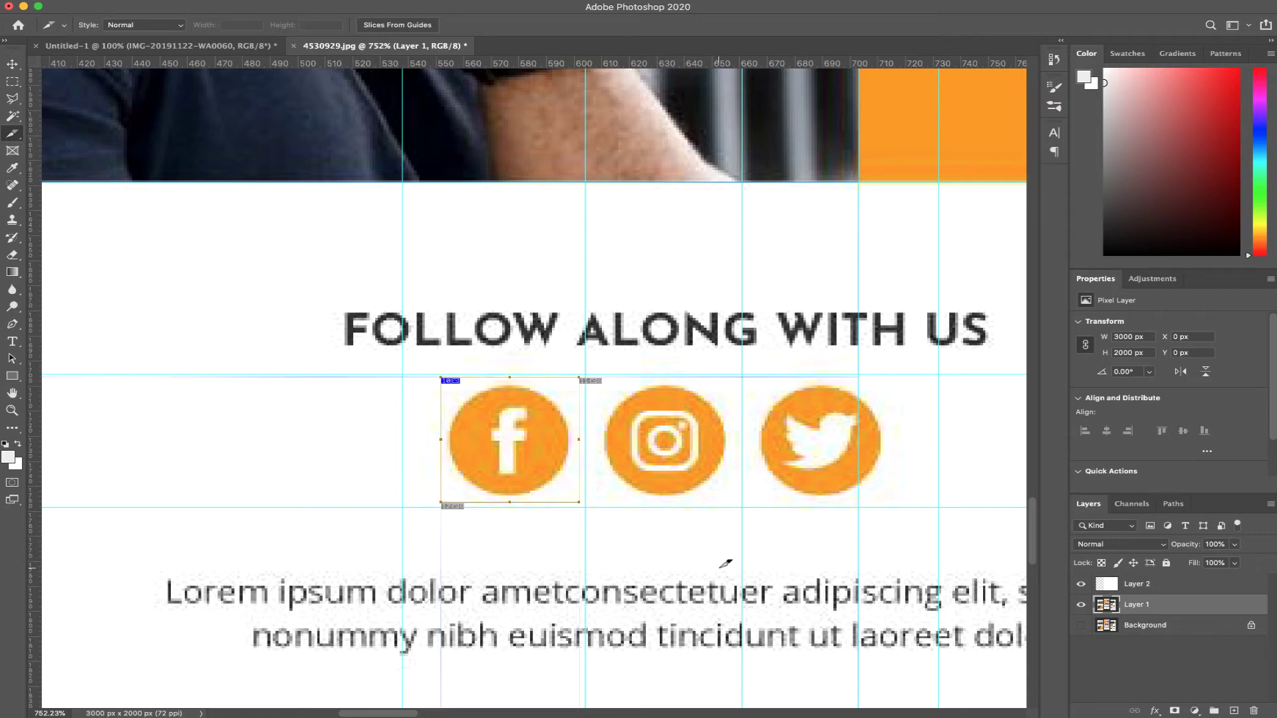
{"action": "key", "text": "Left"}
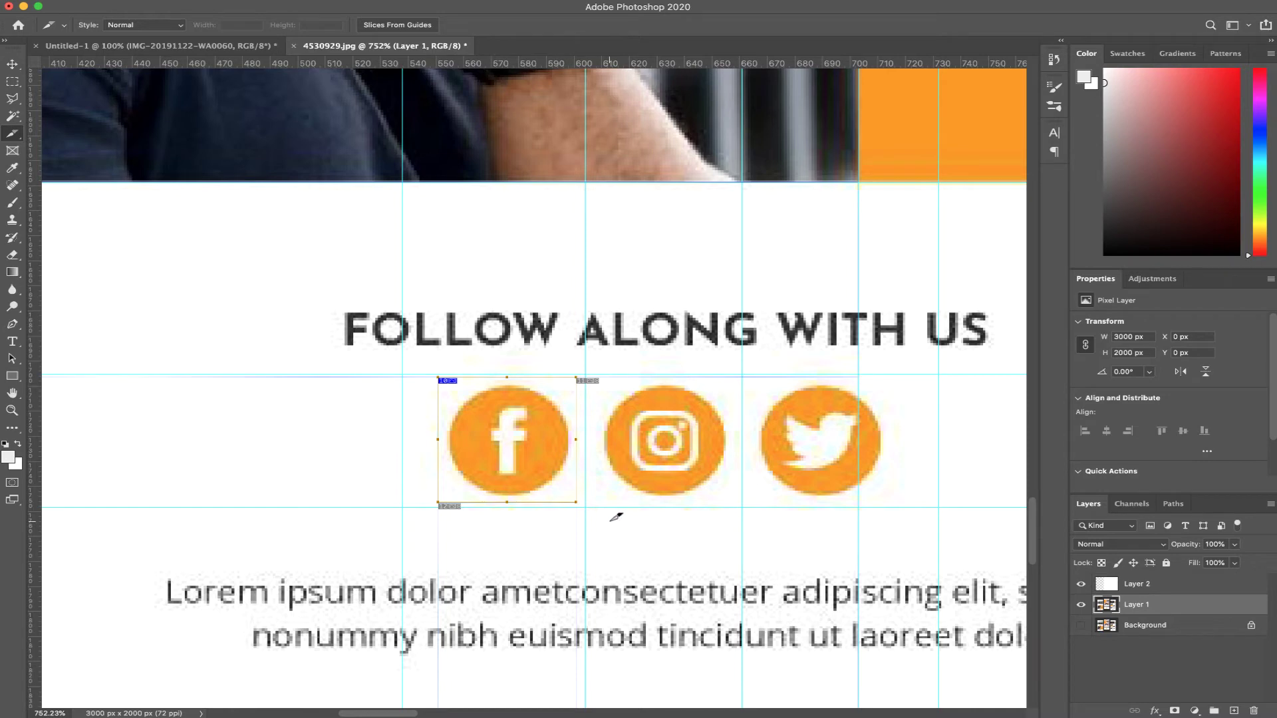
Step: Move the lower horizontal guide onto the icon_facebook slice's bottom edge at Y 1757 px
{"action": "key", "text": "v"}
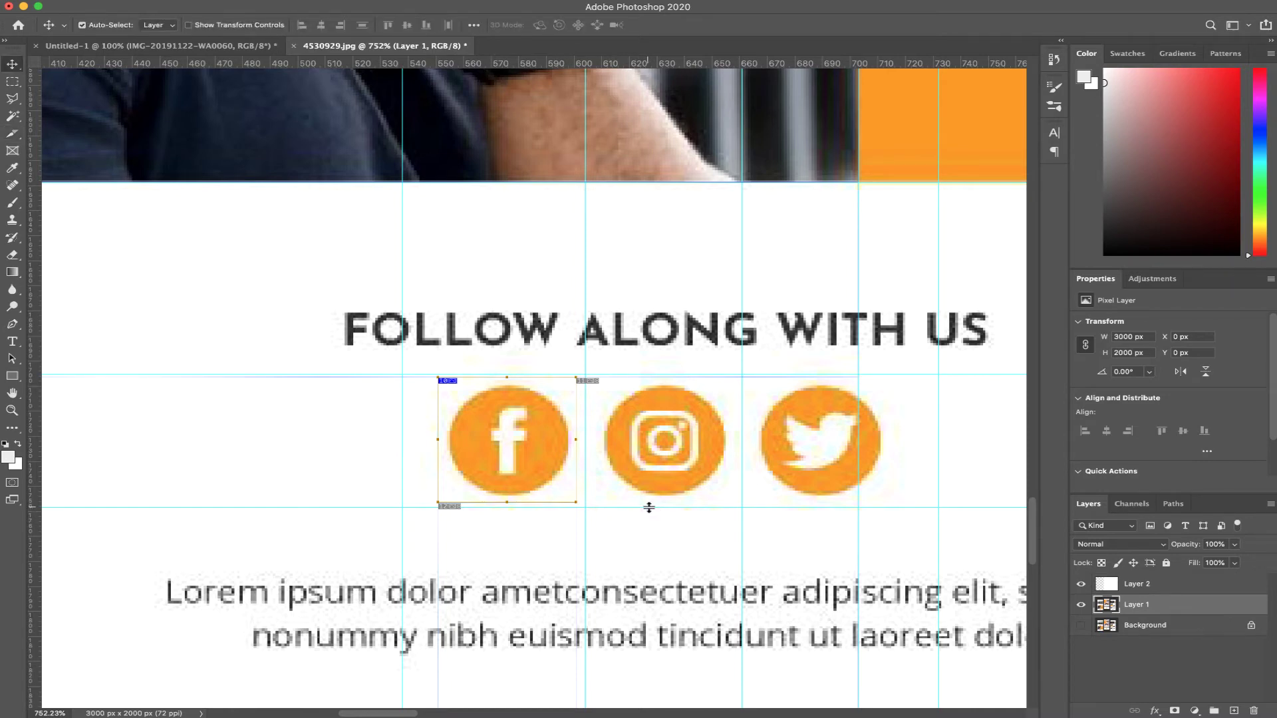
{"action": "left_click_drag", "start_coordinate": [649, 508], "coordinate": [652, 502]}
{"action": "key", "text": "z"}
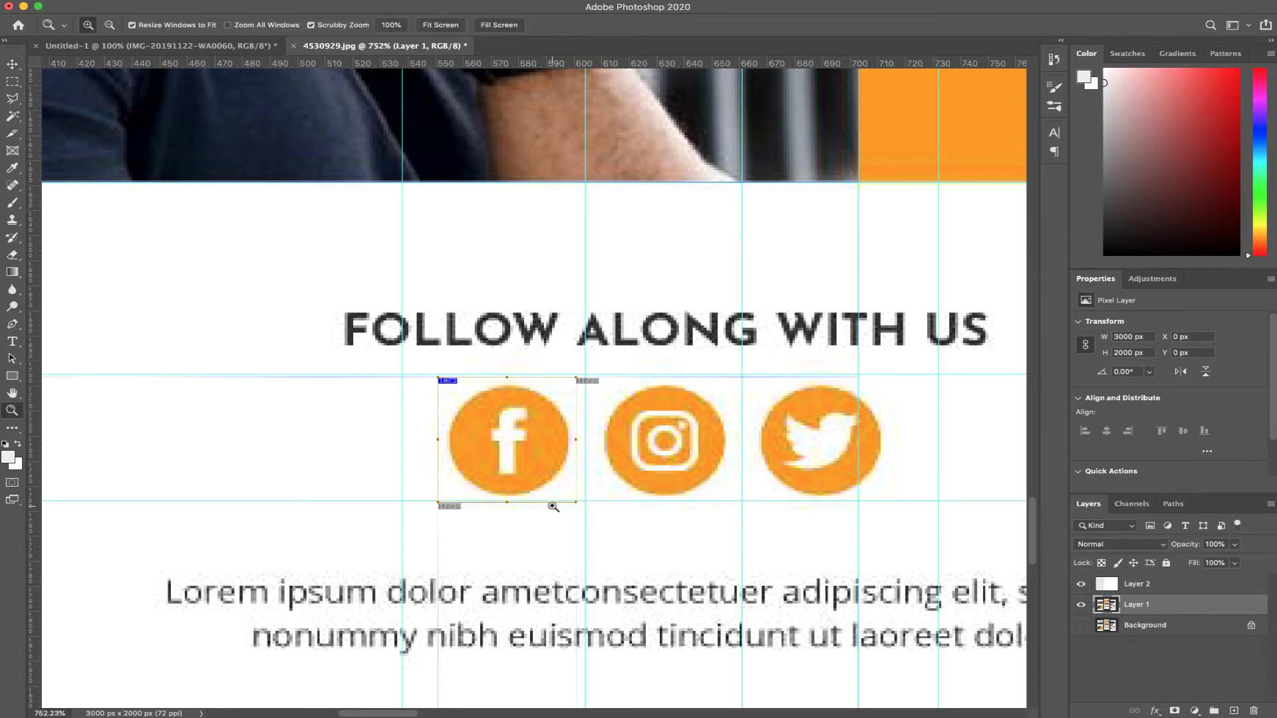
{"action": "left_click_drag", "start_coordinate": [553, 504], "coordinate": [852, 493]}
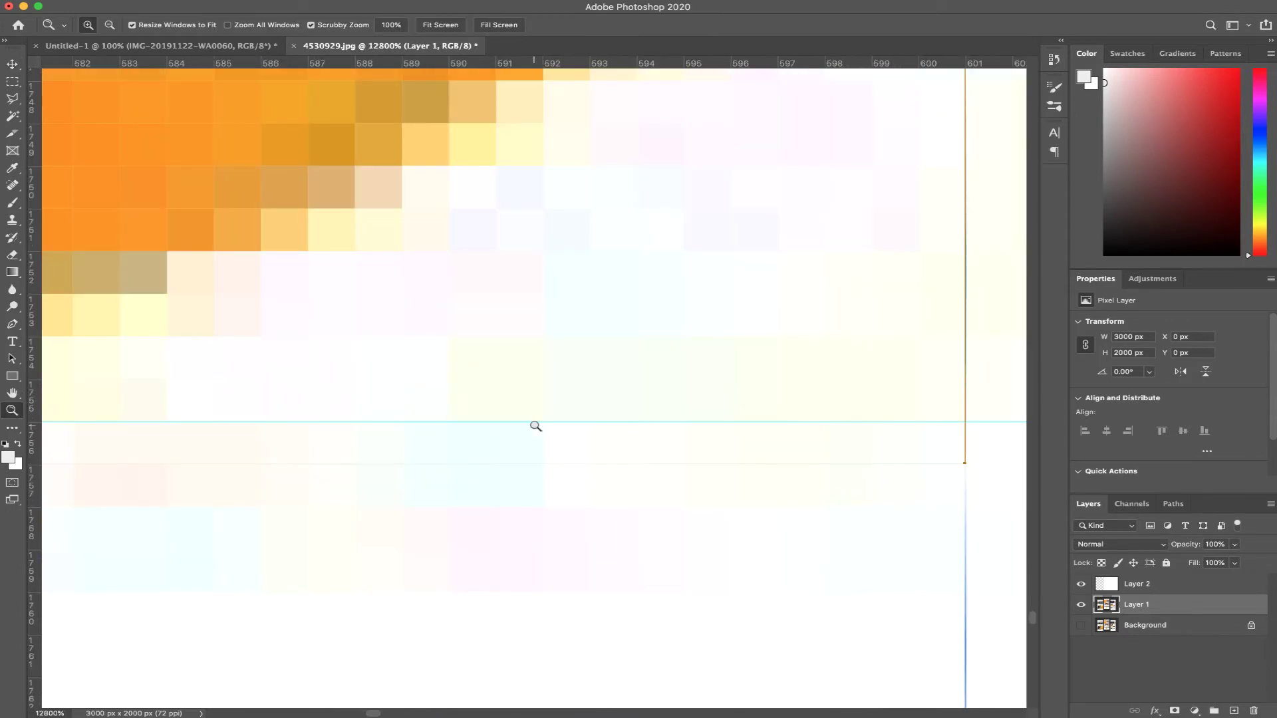
{"action": "key", "text": "v"}
{"action": "right_click", "coordinate": [566, 423]}
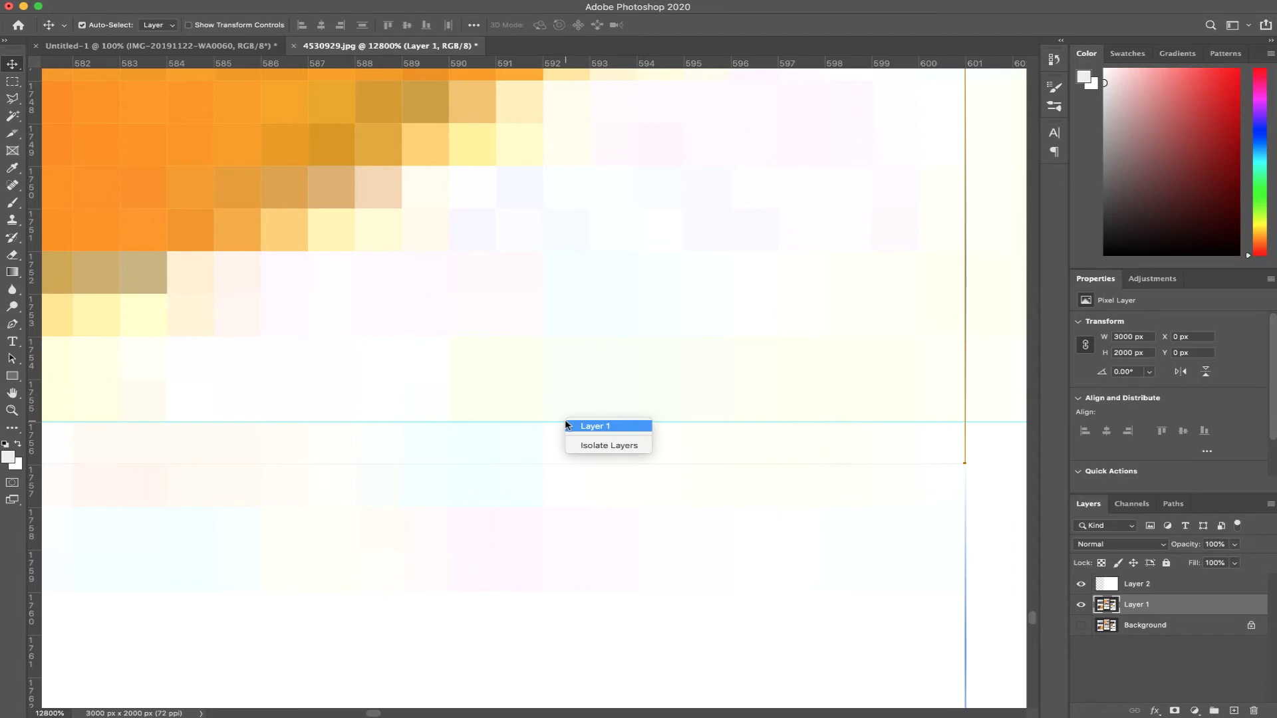
{"action": "left_click", "coordinate": [566, 426]}
{"action": "left_click_drag", "start_coordinate": [525, 422], "coordinate": [524, 464]}
Step: Snap the upper horizontal guide to the slice's top edge
{"action": "scroll", "coordinate": [505, 477], "scroll_direction": "down", "scroll_amount": 5}
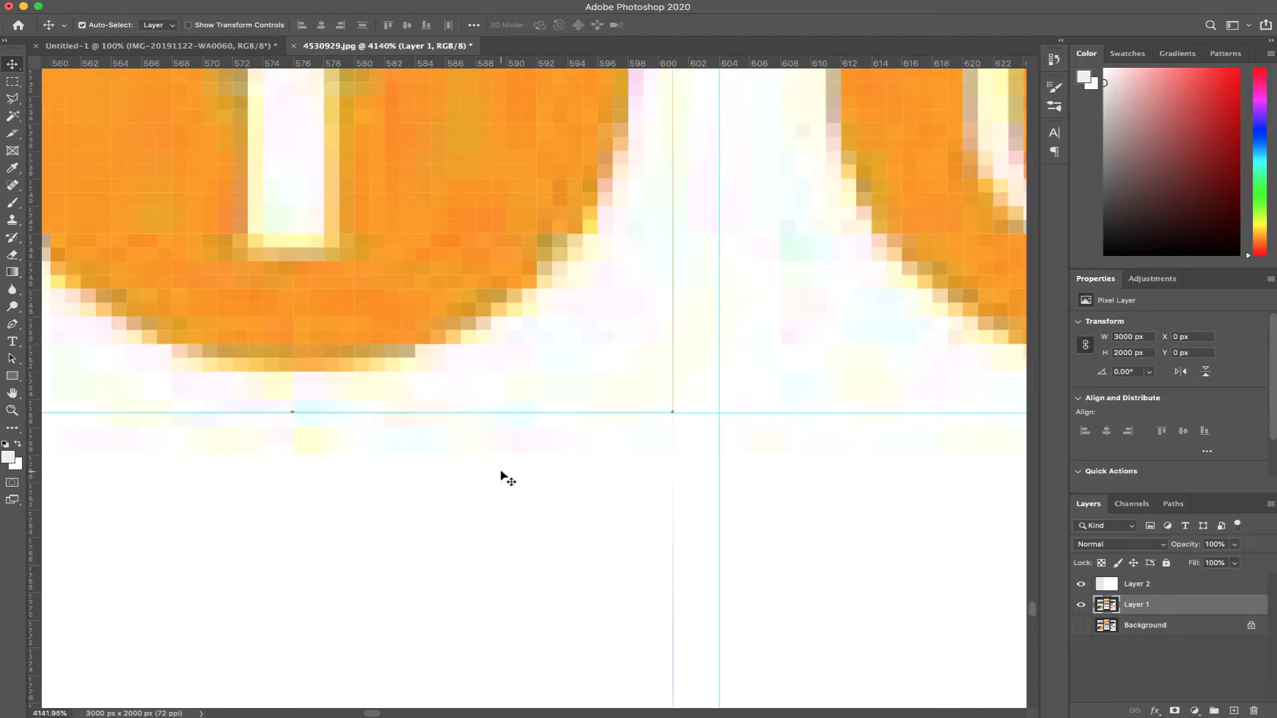
{"action": "left_click_drag", "start_coordinate": [422, 302], "coordinate": [415, 494]}
{"action": "scroll", "coordinate": [415, 494], "scroll_direction": "up", "scroll_amount": 5}
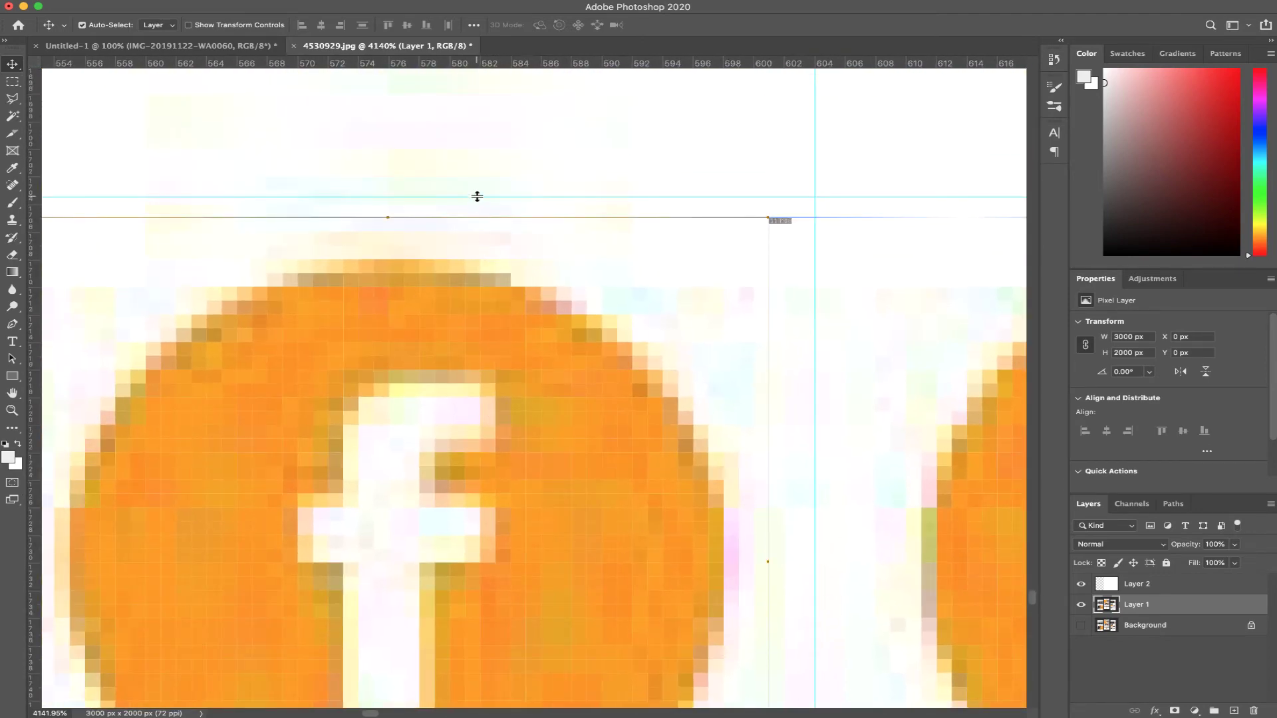
{"action": "left_click_drag", "start_coordinate": [477, 196], "coordinate": [473, 222]}
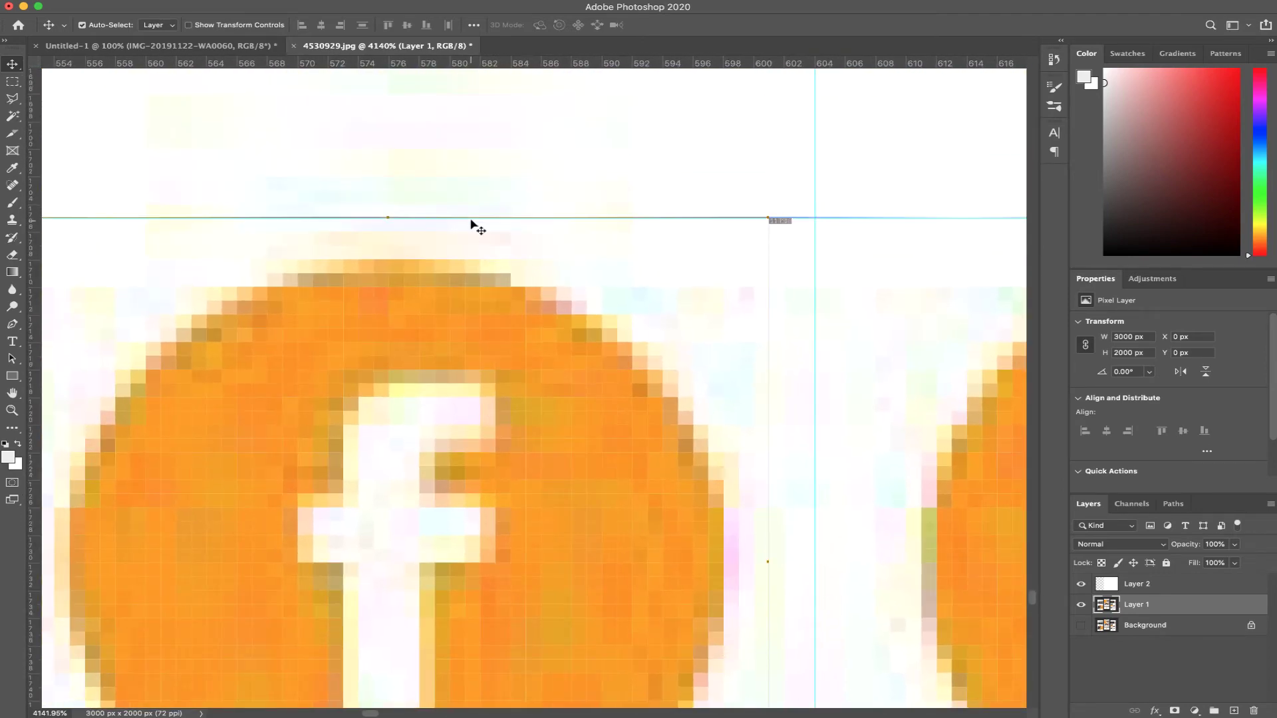
Step: Draw a slice around the Instagram icon, first sizing it with a marquee box
{"action": "scroll", "coordinate": [473, 222], "scroll_direction": "down", "scroll_amount": 3}
{"action": "scroll", "coordinate": [522, 308], "scroll_direction": "right", "scroll_amount": 5}
{"action": "scroll", "coordinate": [268, 262], "scroll_direction": "down", "scroll_amount": 2}
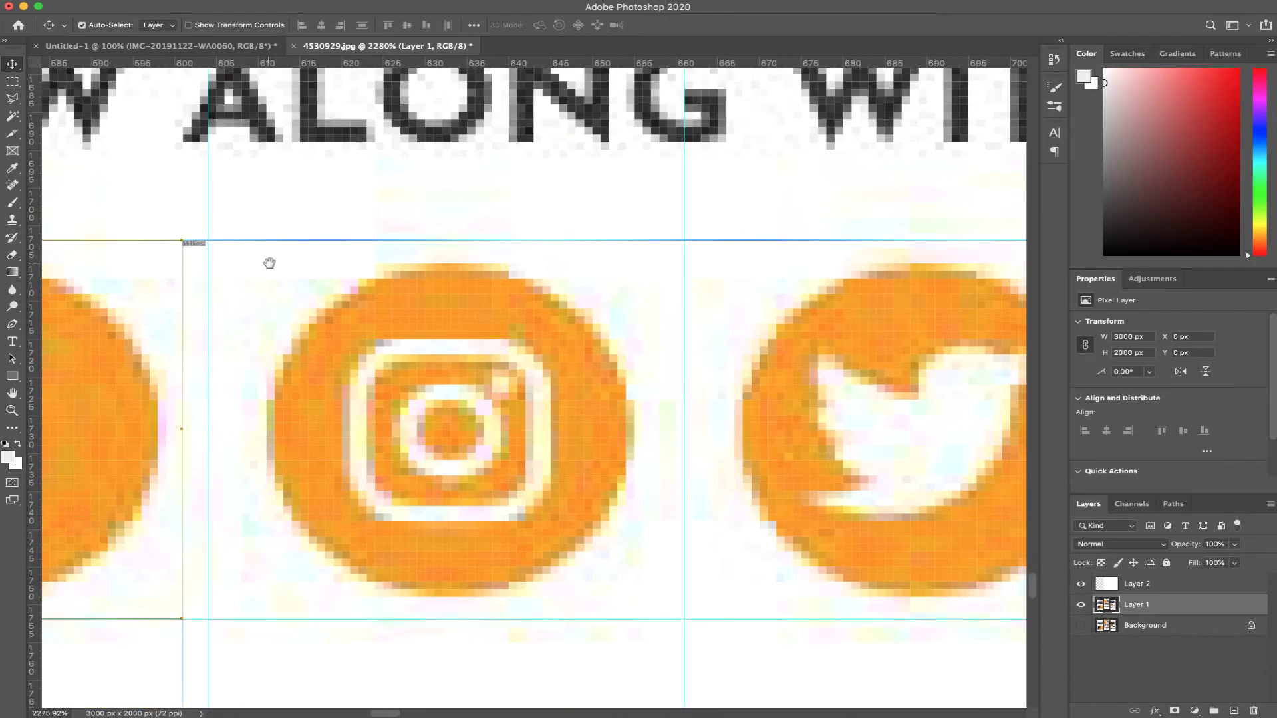
{"action": "key", "text": "m"}
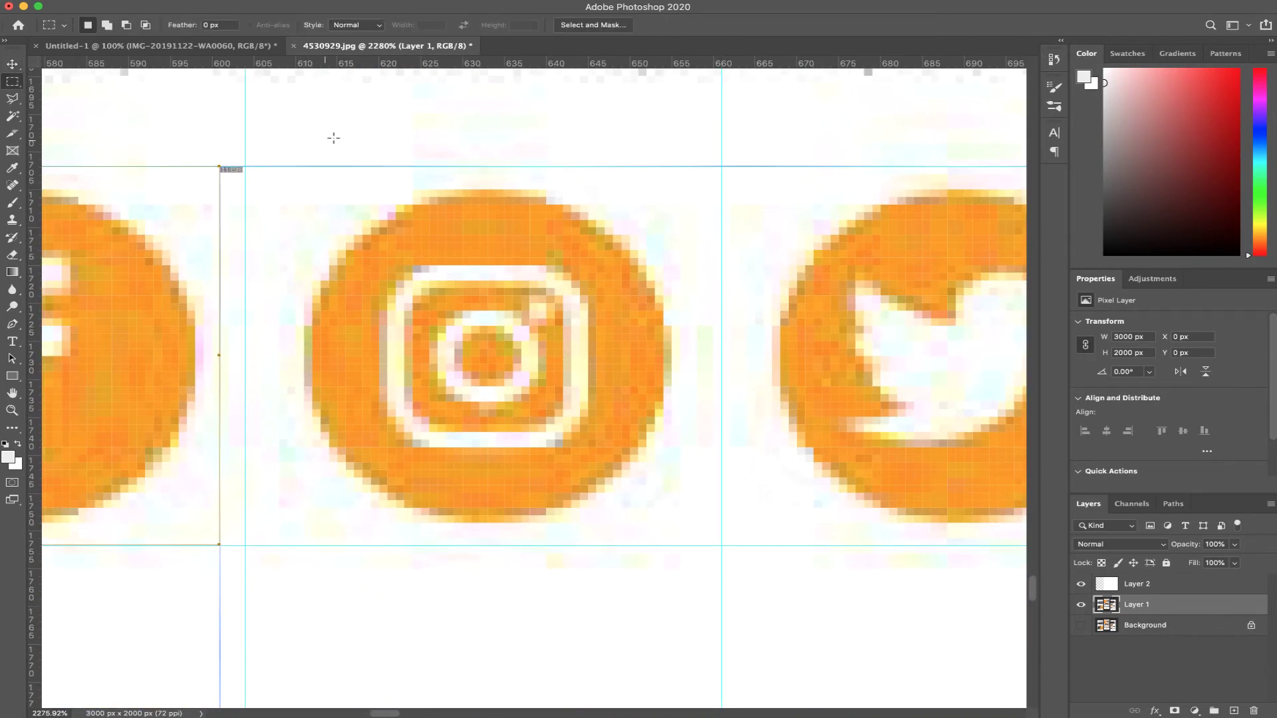
{"action": "left_click_drag", "start_coordinate": [273, 165], "coordinate": [703, 540]}
{"action": "key", "text": "c"}
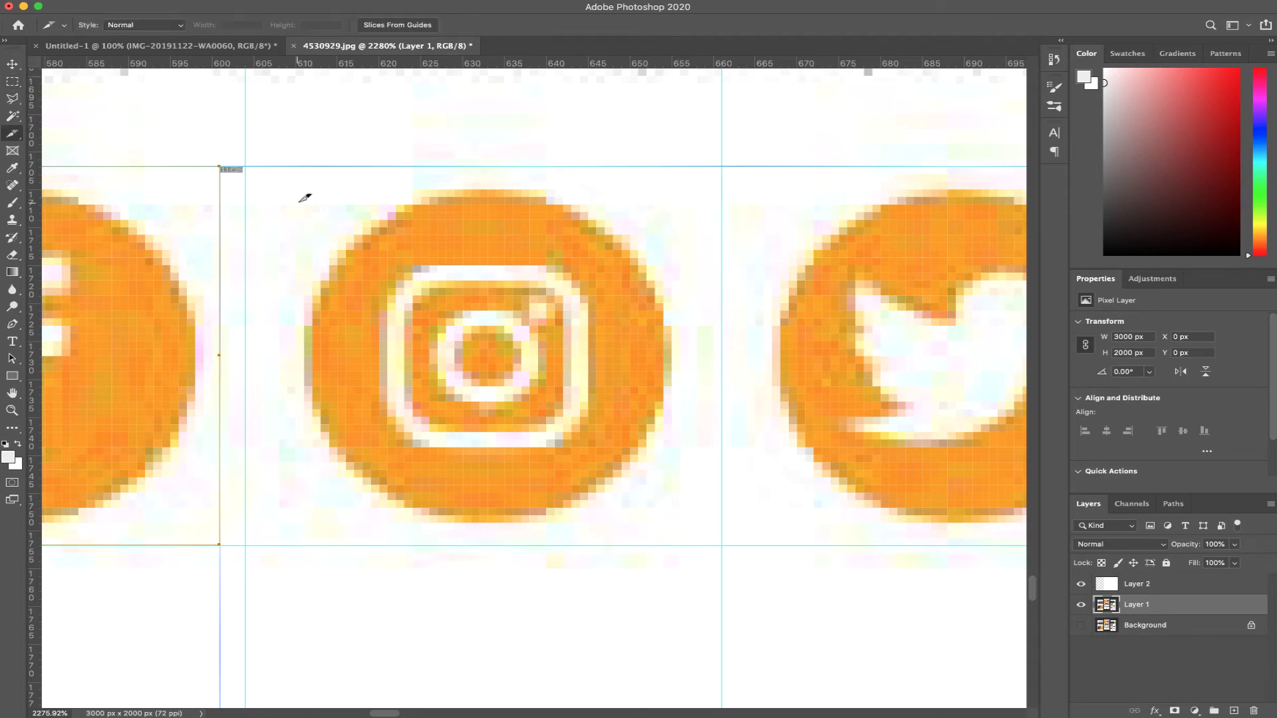
{"action": "left_click_drag", "start_coordinate": [276, 164], "coordinate": [696, 544]}
Step: Set the Instagram slice's width to 50 px and its name to instagram
{"action": "double_click", "coordinate": [503, 381]}
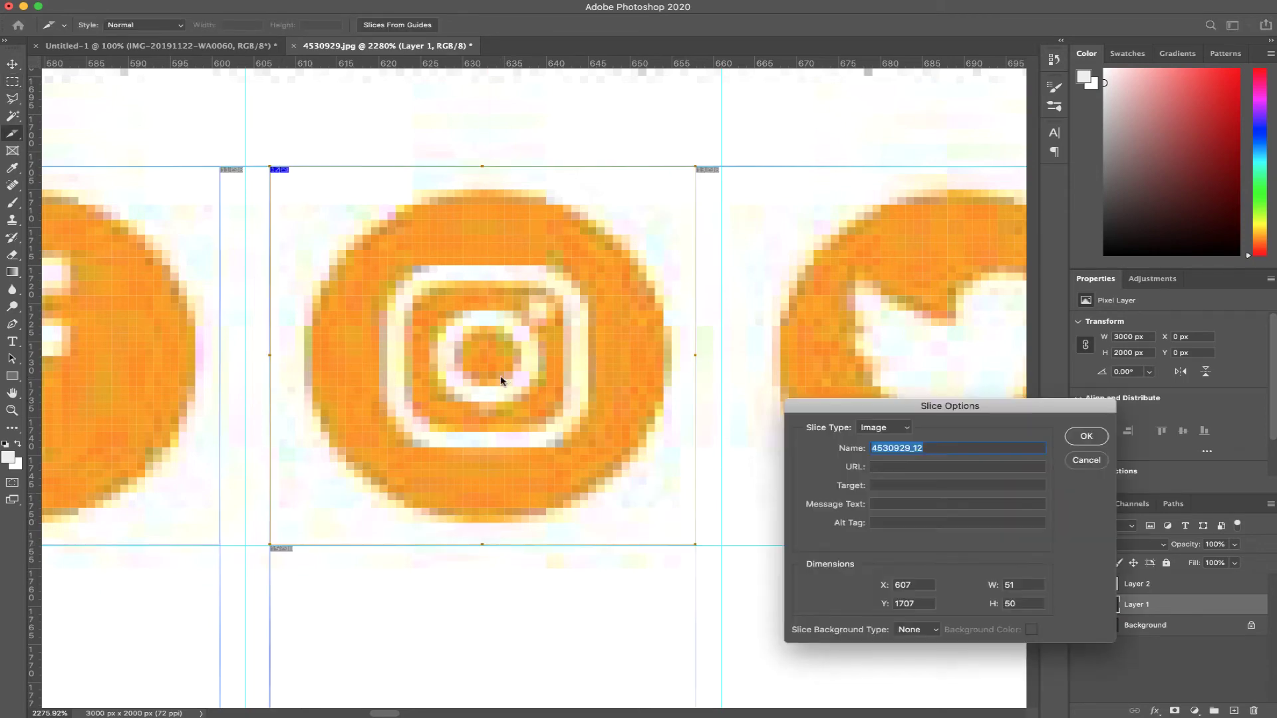
{"action": "left_click", "coordinate": [1023, 586]}
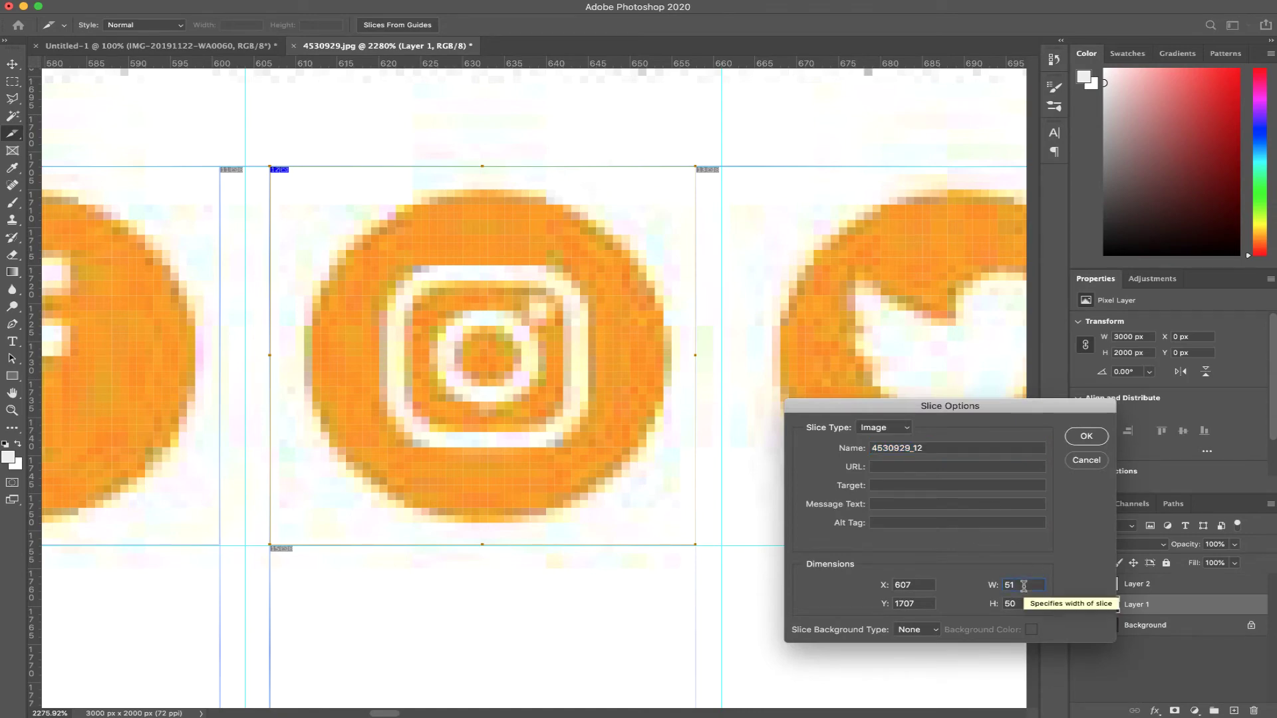
{"action": "type", "text": "5"}
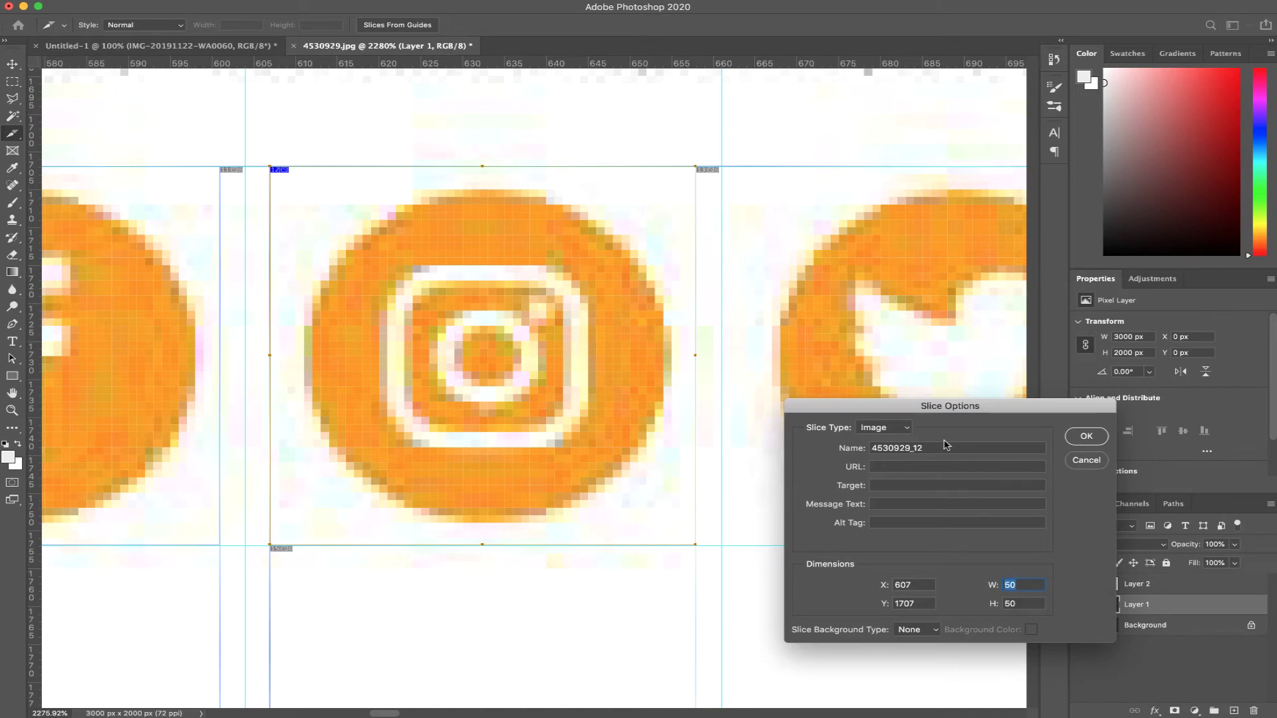
{"action": "left_click", "coordinate": [943, 448]}
{"action": "type", "text": "instag"}
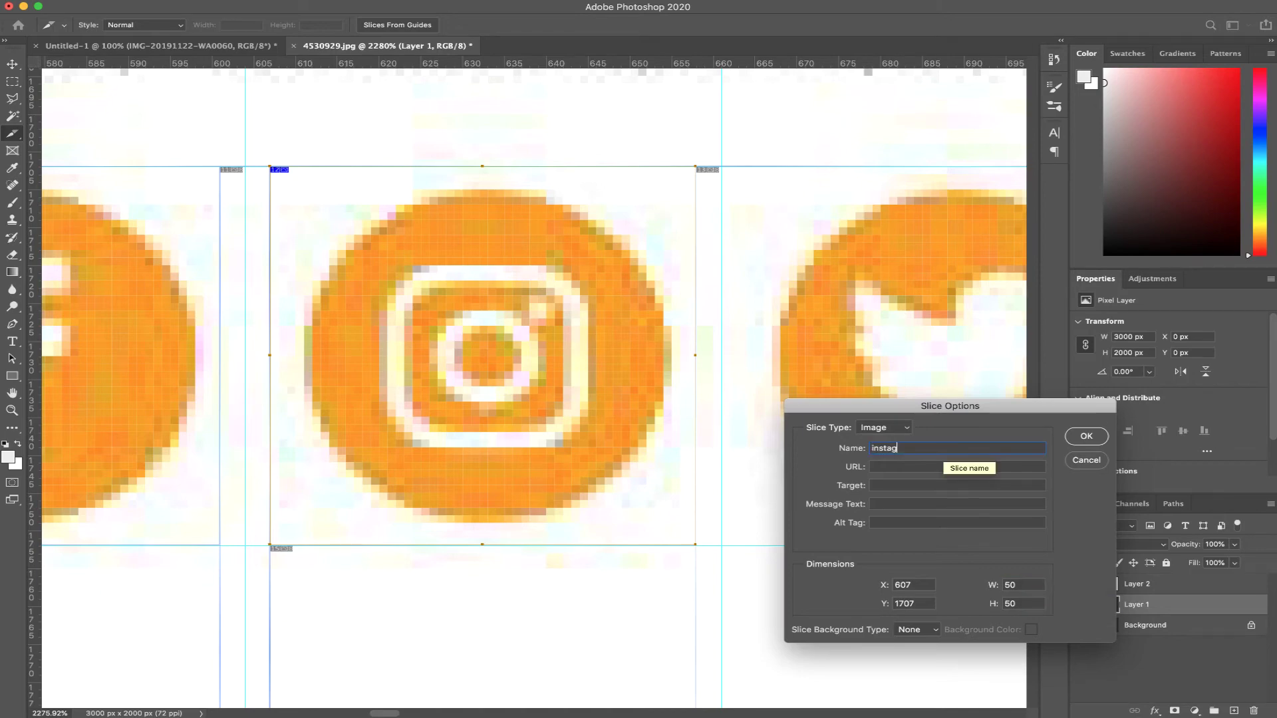
{"action": "type", "text": "ram"}
Step: Apply the instagram slice settings and nudge the slice one pixel right
{"action": "left_click", "coordinate": [1085, 437]}
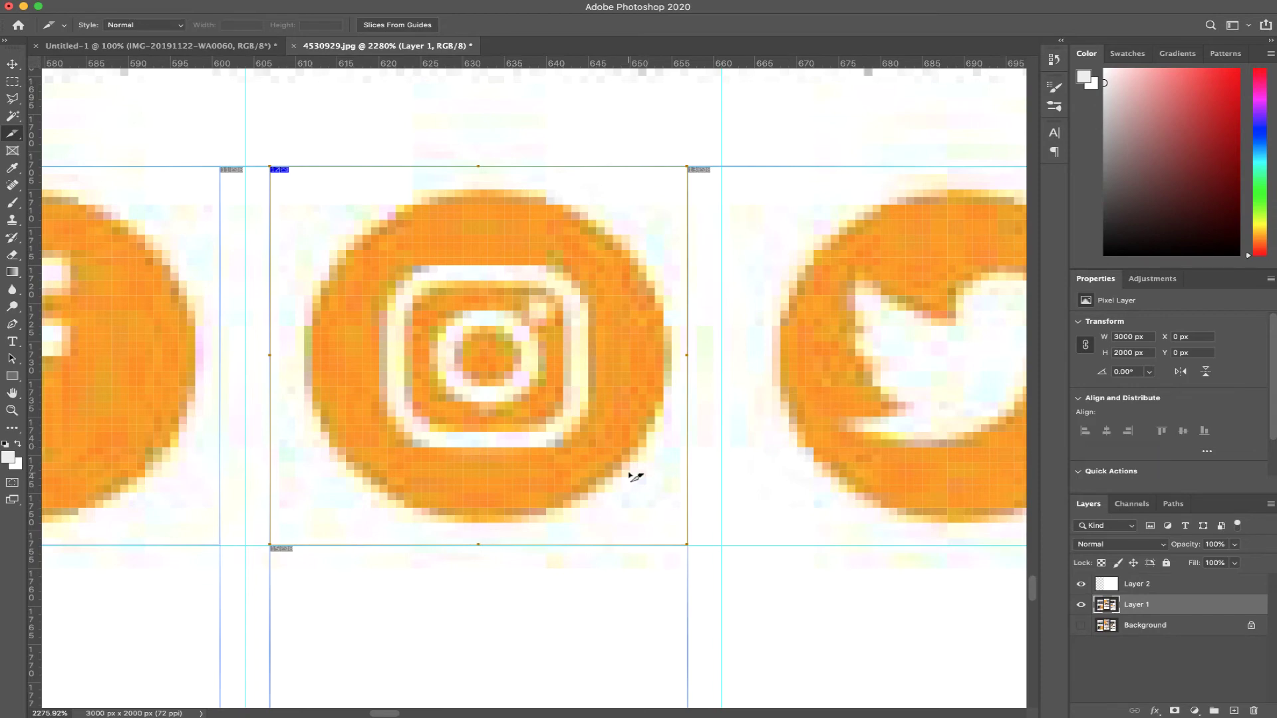
{"action": "key", "text": "Right"}
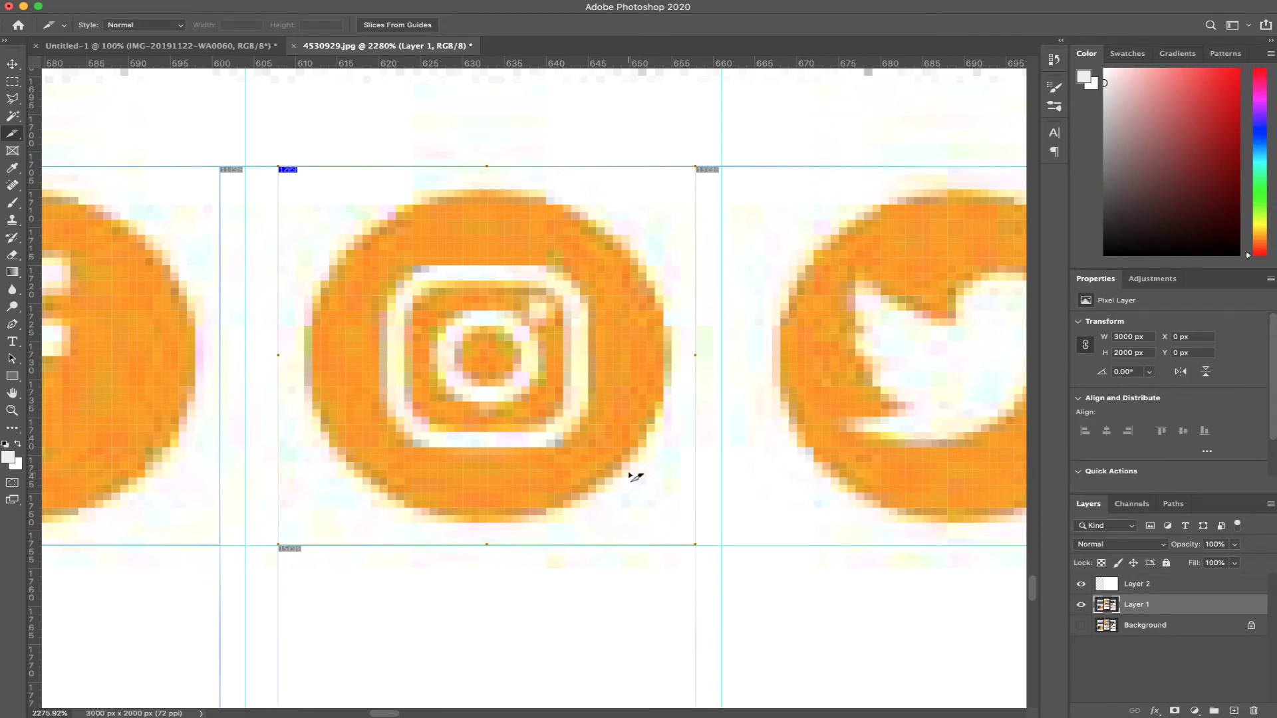
{"action": "scroll", "coordinate": [635, 477], "scroll_direction": "down", "scroll_amount": 6}
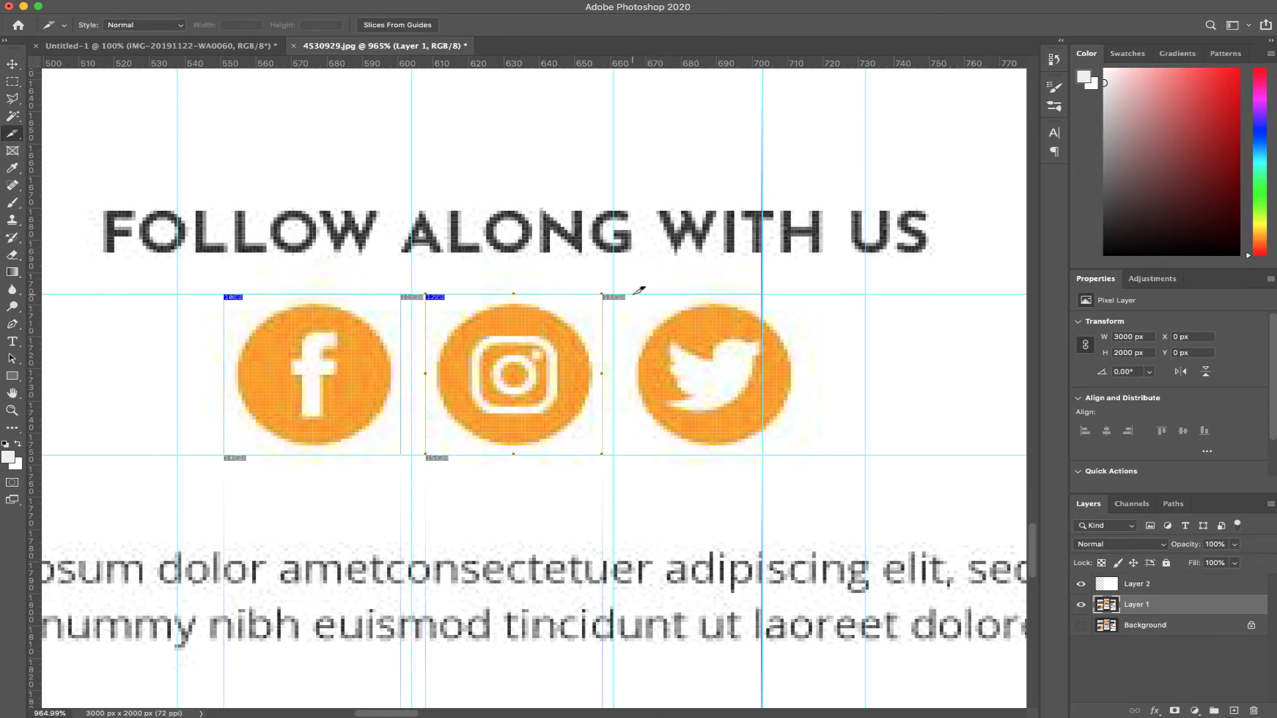
Step: Slice the Twitter icon at 50 × 50 px and name it icon_twitter
{"action": "left_click_drag", "start_coordinate": [628, 295], "coordinate": [808, 455]}
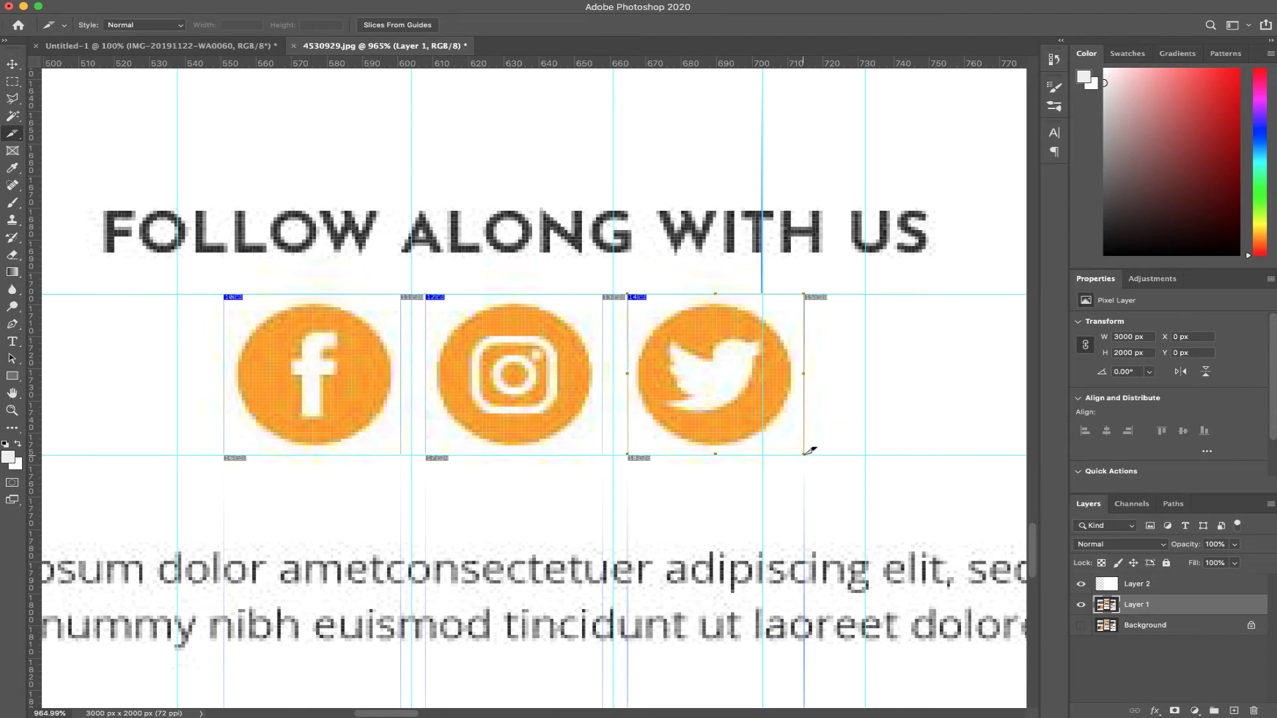
{"action": "double_click", "coordinate": [736, 426]}
{"action": "type", "text": "twitter"}
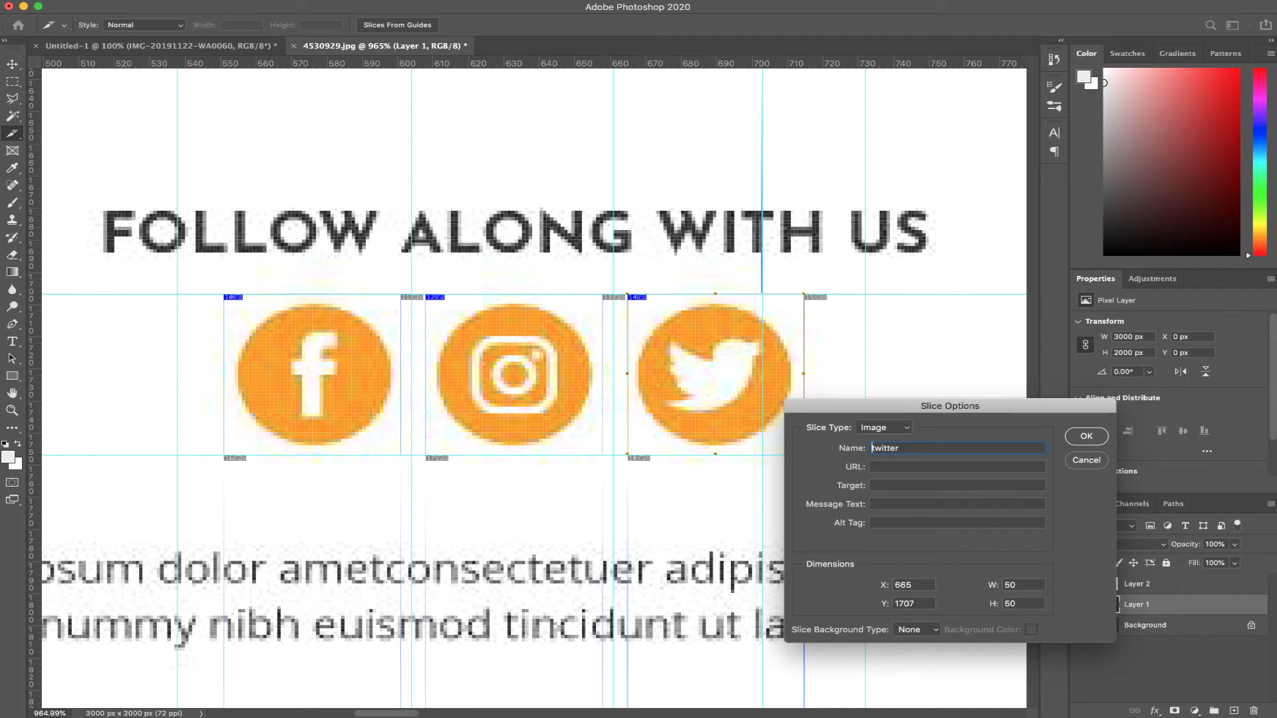
{"action": "type", "text": "icon_"}
{"action": "left_click", "coordinate": [1086, 437]}
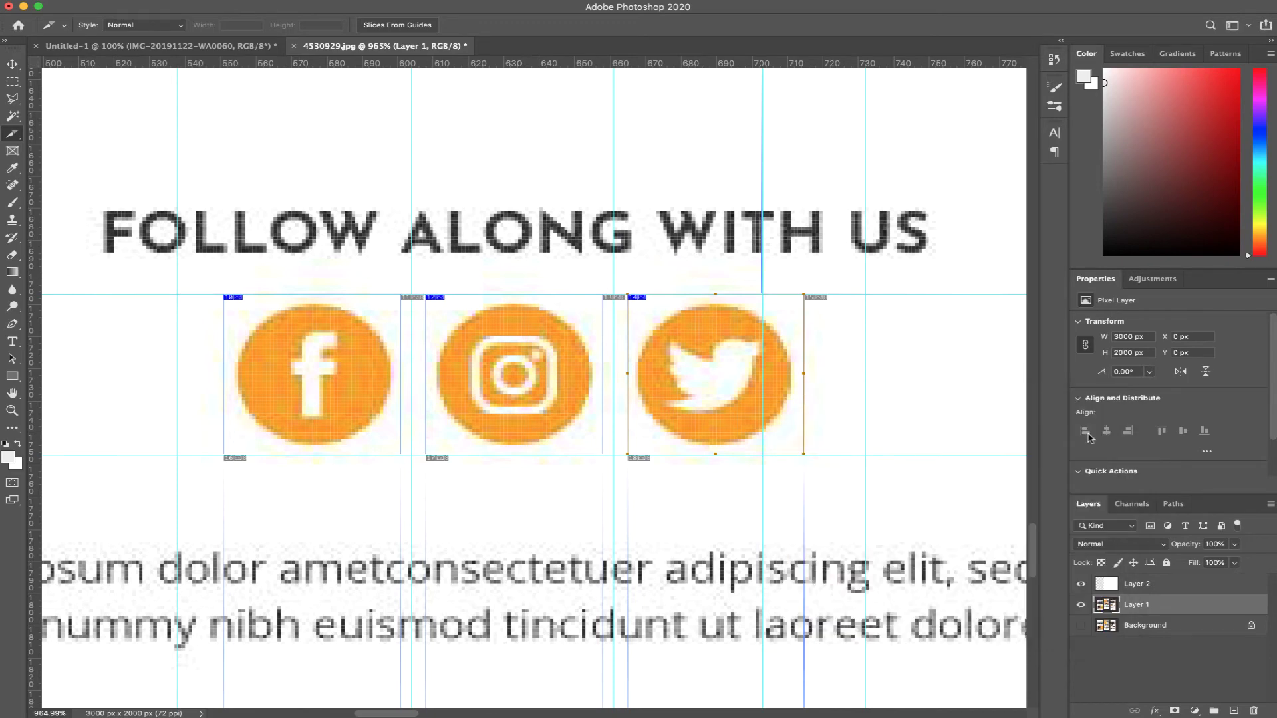
Step: Add the prefix 'icon' to the Instagram slice's name
{"action": "double_click", "coordinate": [539, 371]}
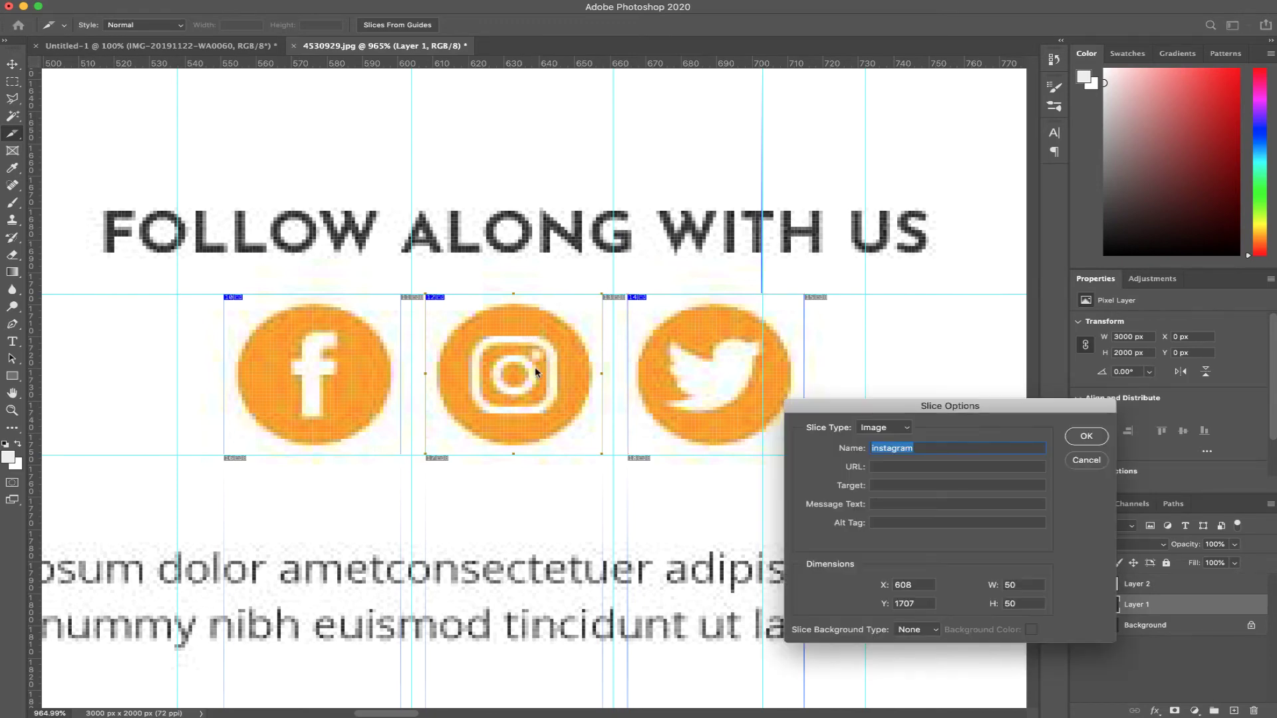
{"action": "left_click", "coordinate": [873, 448]}
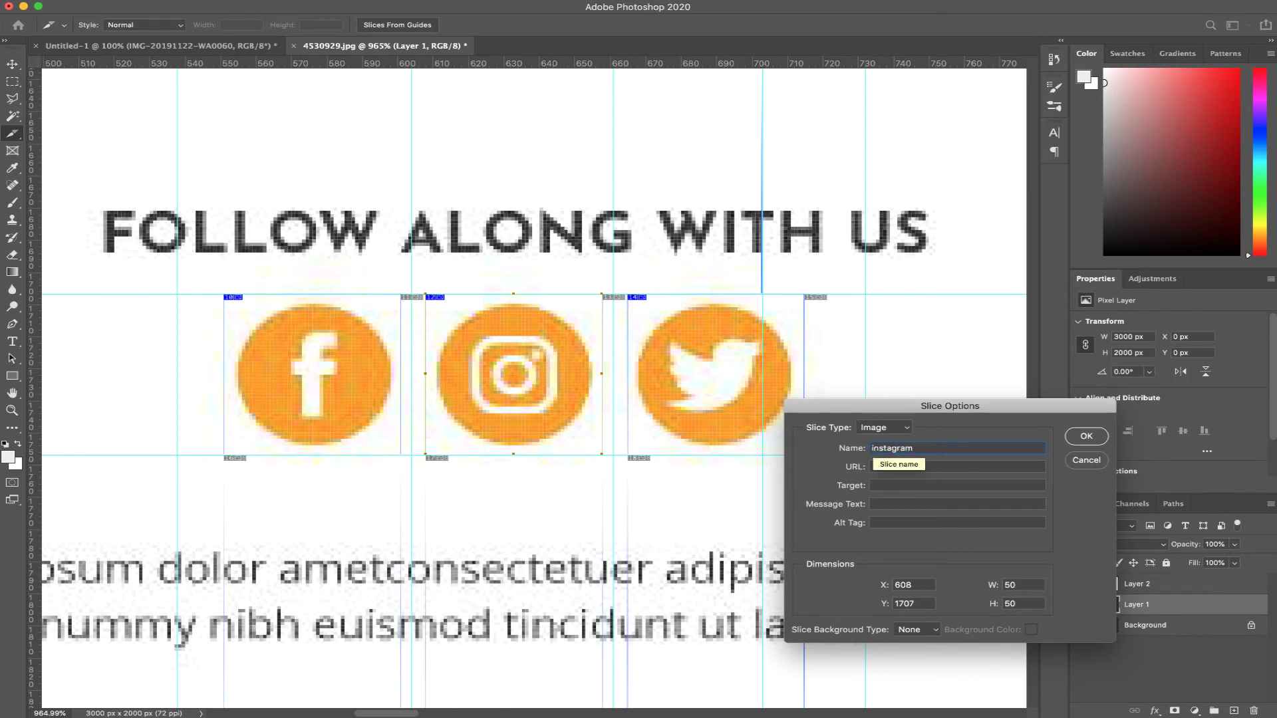
{"action": "type", "text": "icon_"}
{"action": "left_click", "coordinate": [1086, 436]}
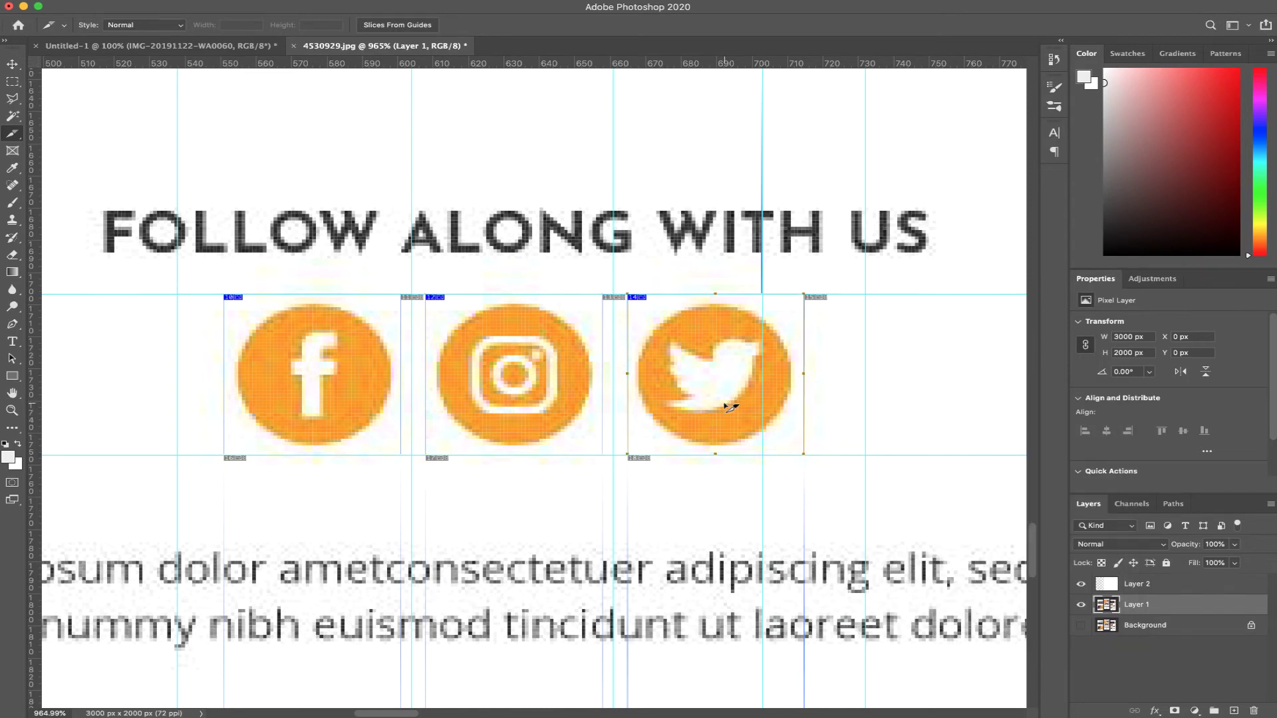
Step: Nudge the Twitter slice one pixel left, then recentre the whole email layout in view
{"action": "scroll", "coordinate": [728, 403], "scroll_direction": "up", "scroll_amount": 5}
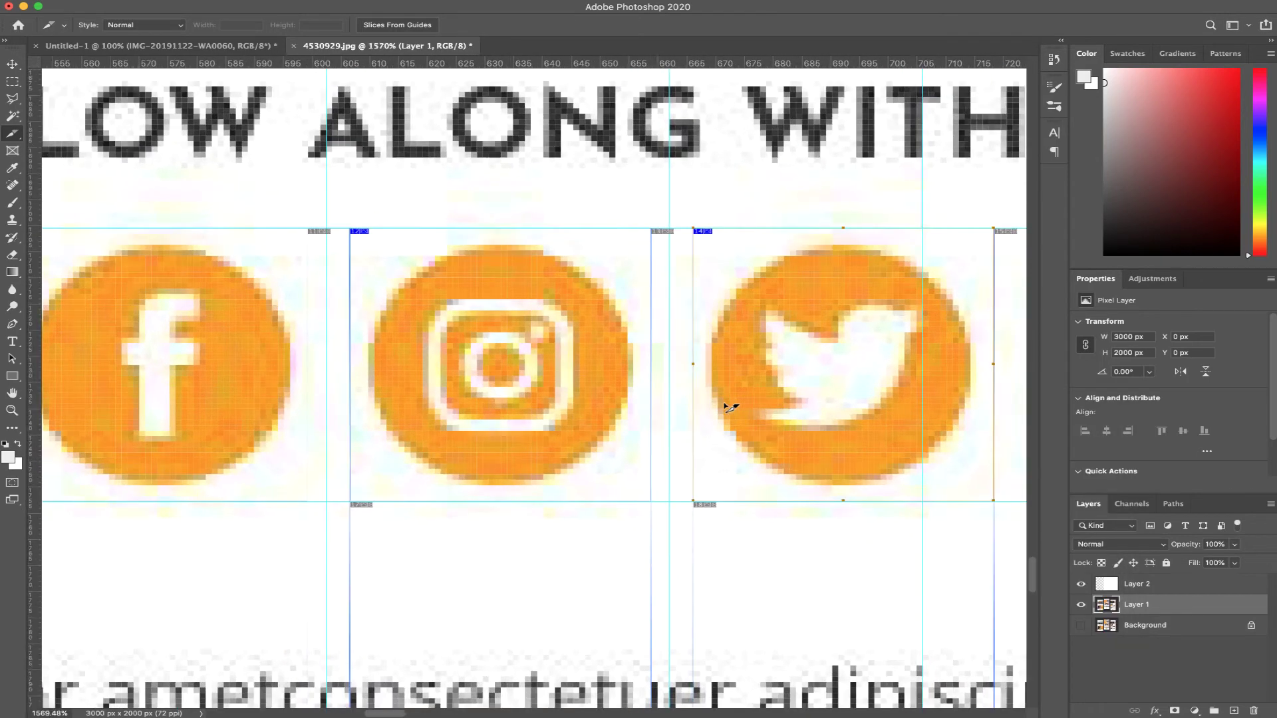
{"action": "left_click_drag", "start_coordinate": [720, 397], "coordinate": [319, 404]}
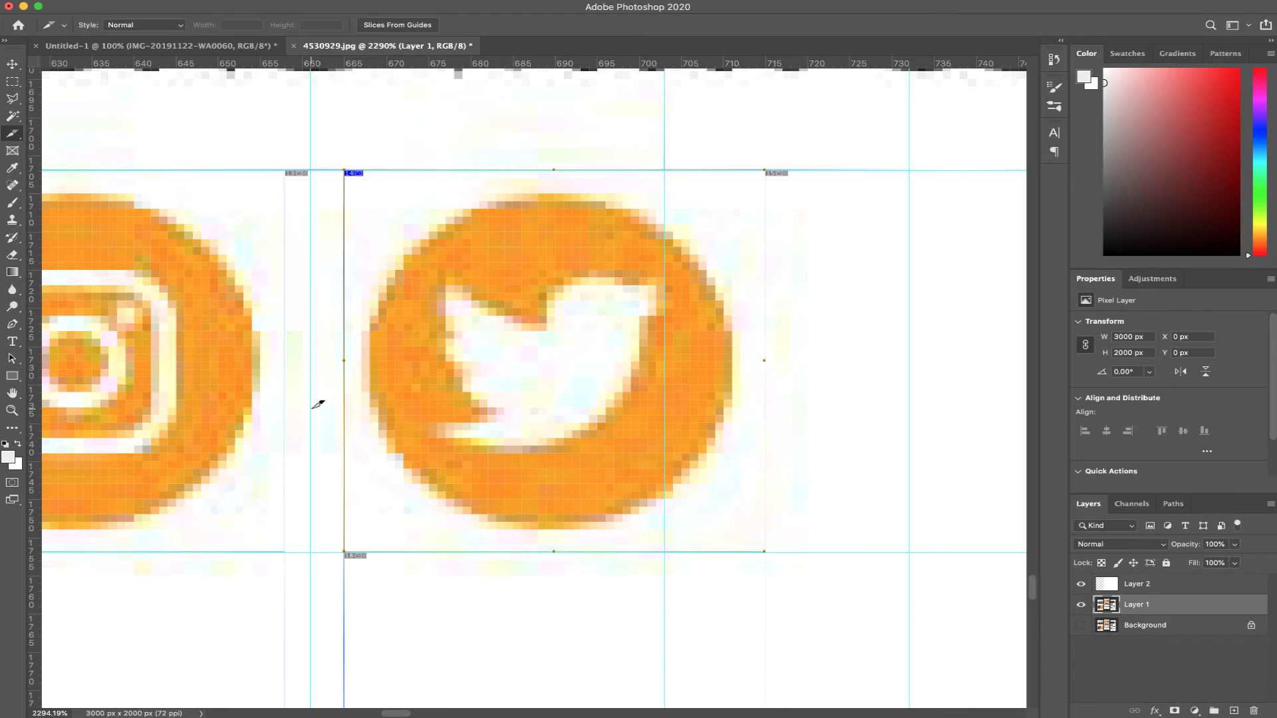
{"action": "key", "text": "Left"}
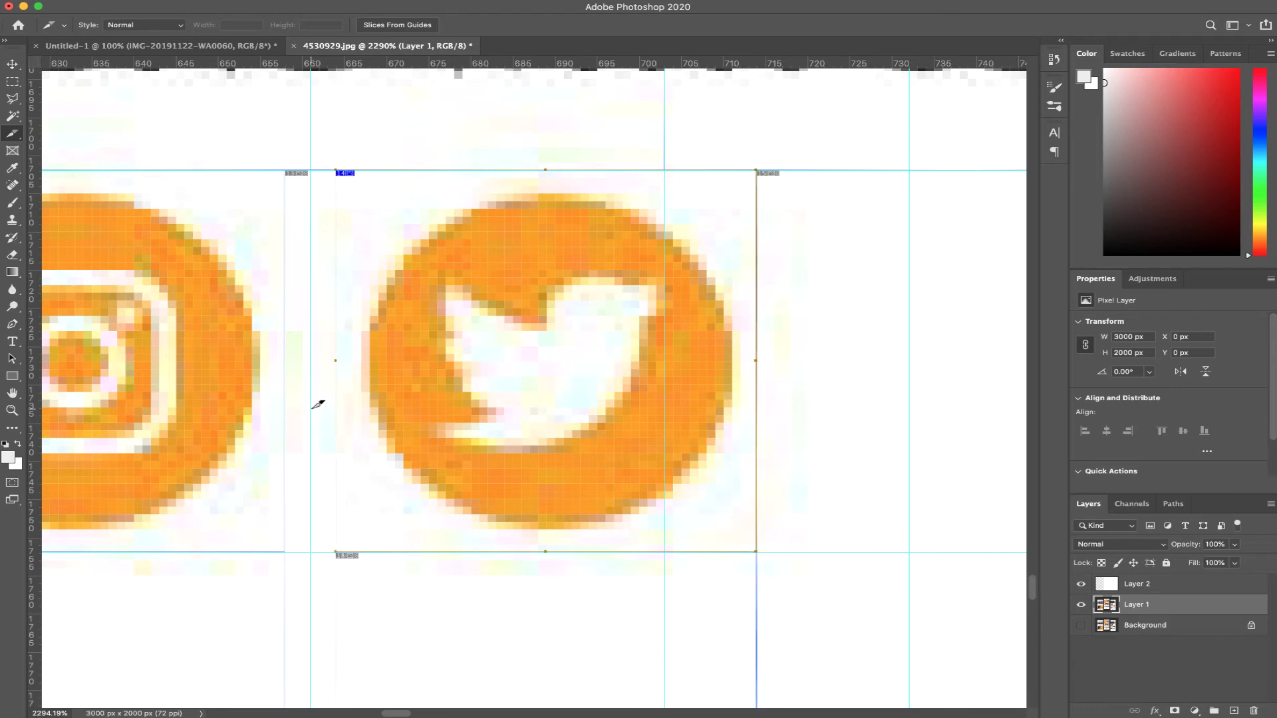
{"action": "scroll", "coordinate": [577, 436], "scroll_direction": "down", "scroll_amount": 6}
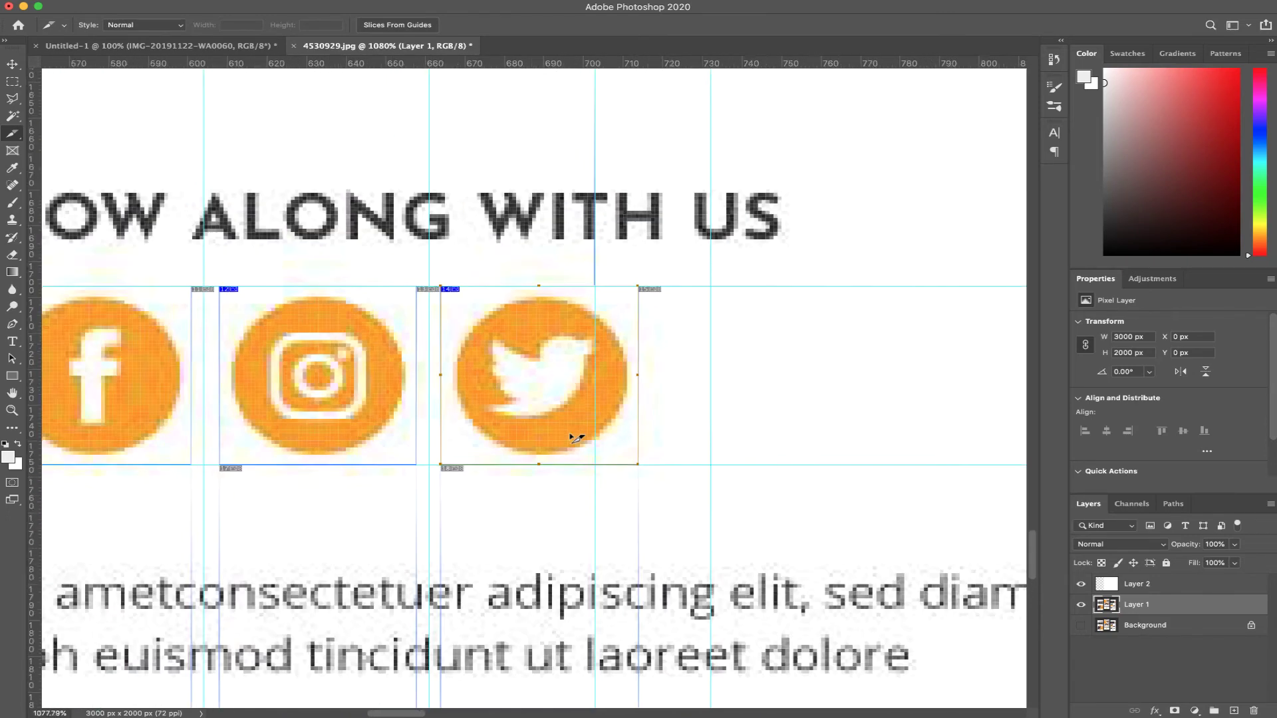
{"action": "scroll", "coordinate": [577, 438], "scroll_direction": "down", "scroll_amount": 10}
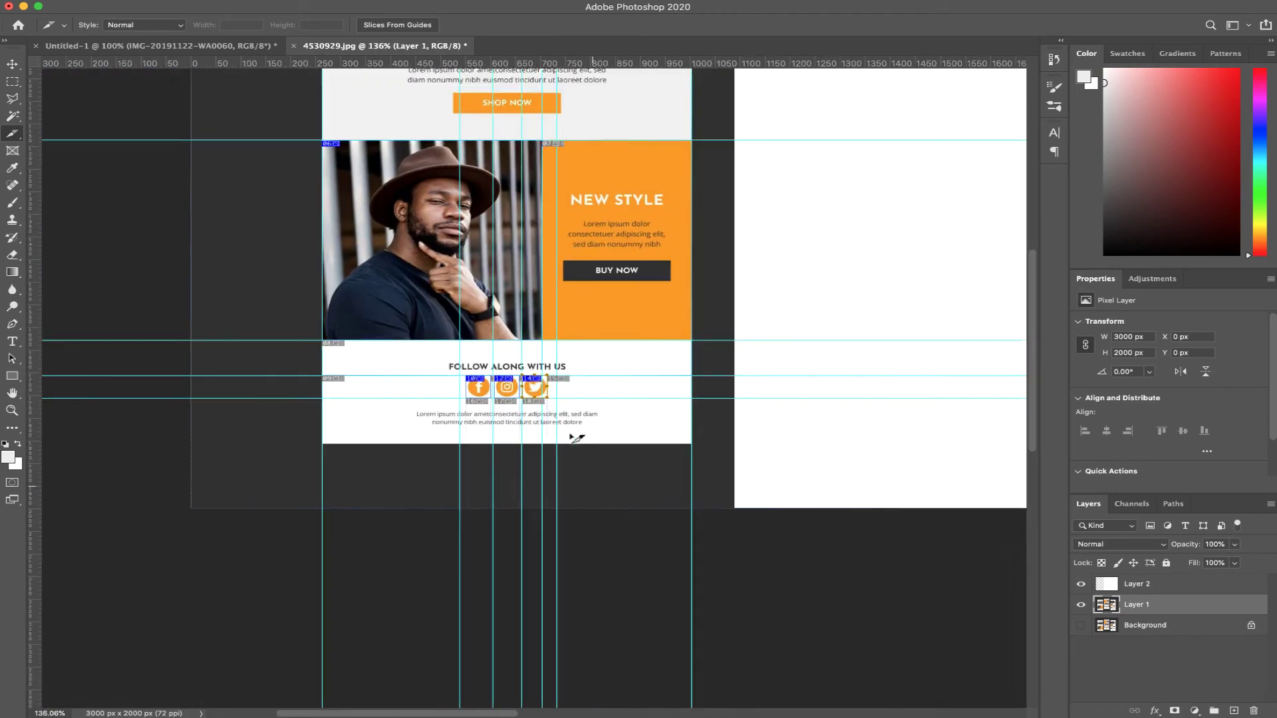
{"action": "scroll", "coordinate": [577, 439], "scroll_direction": "down", "scroll_amount": 2}
{"action": "left_click_drag", "start_coordinate": [573, 435], "coordinate": [566, 623]}
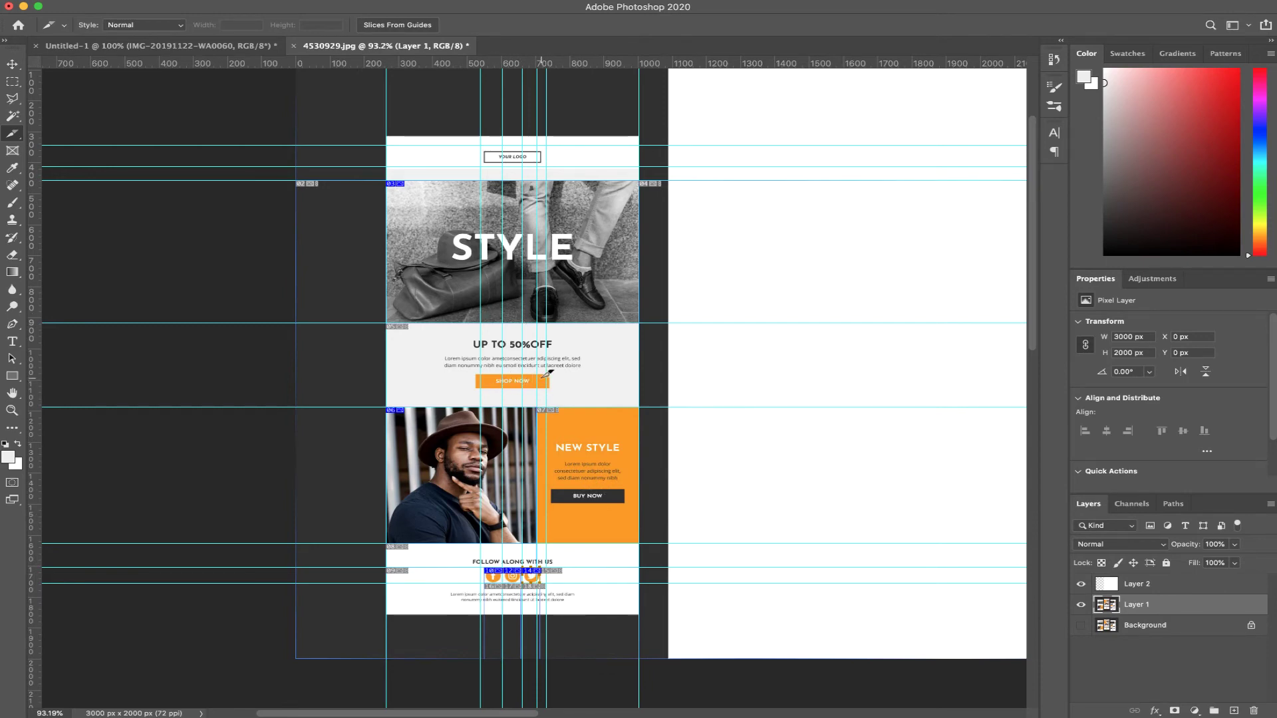
{"action": "scroll", "coordinate": [546, 373], "scroll_direction": "down", "scroll_amount": 2}
{"action": "scroll", "coordinate": [547, 374], "scroll_direction": "up", "scroll_amount": 4}
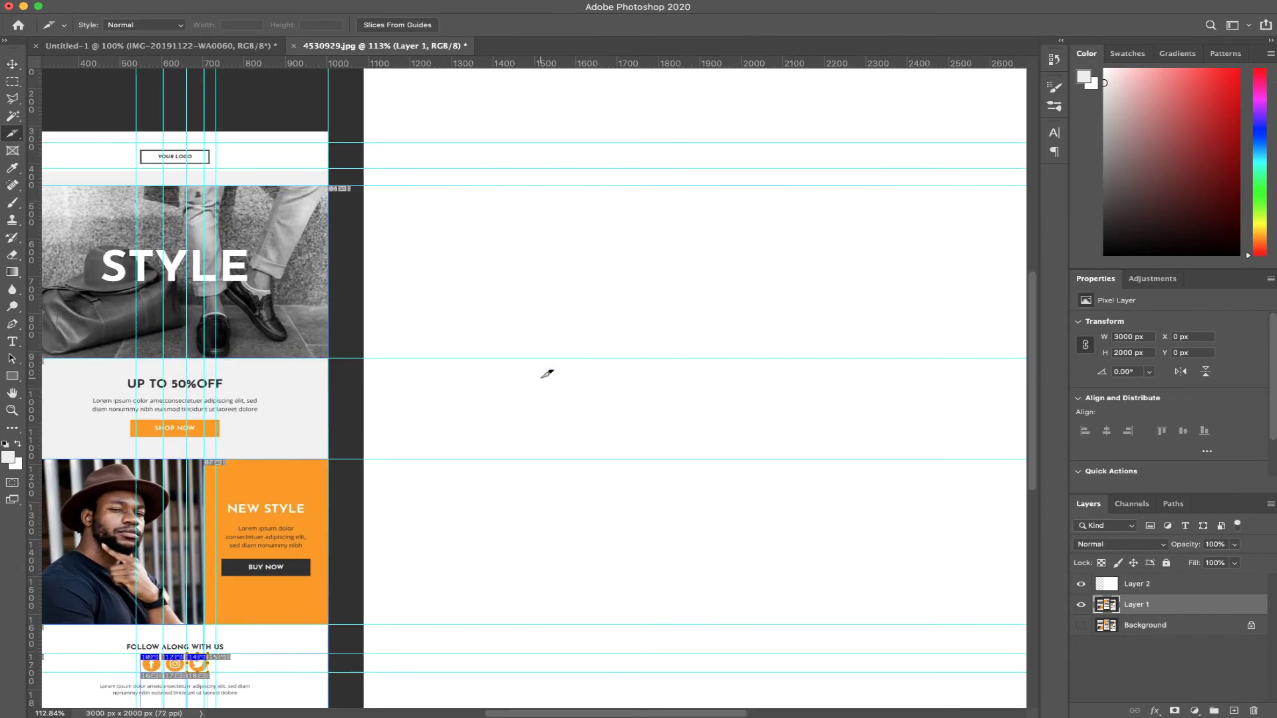
{"action": "left_click_drag", "start_coordinate": [282, 391], "coordinate": [726, 323]}
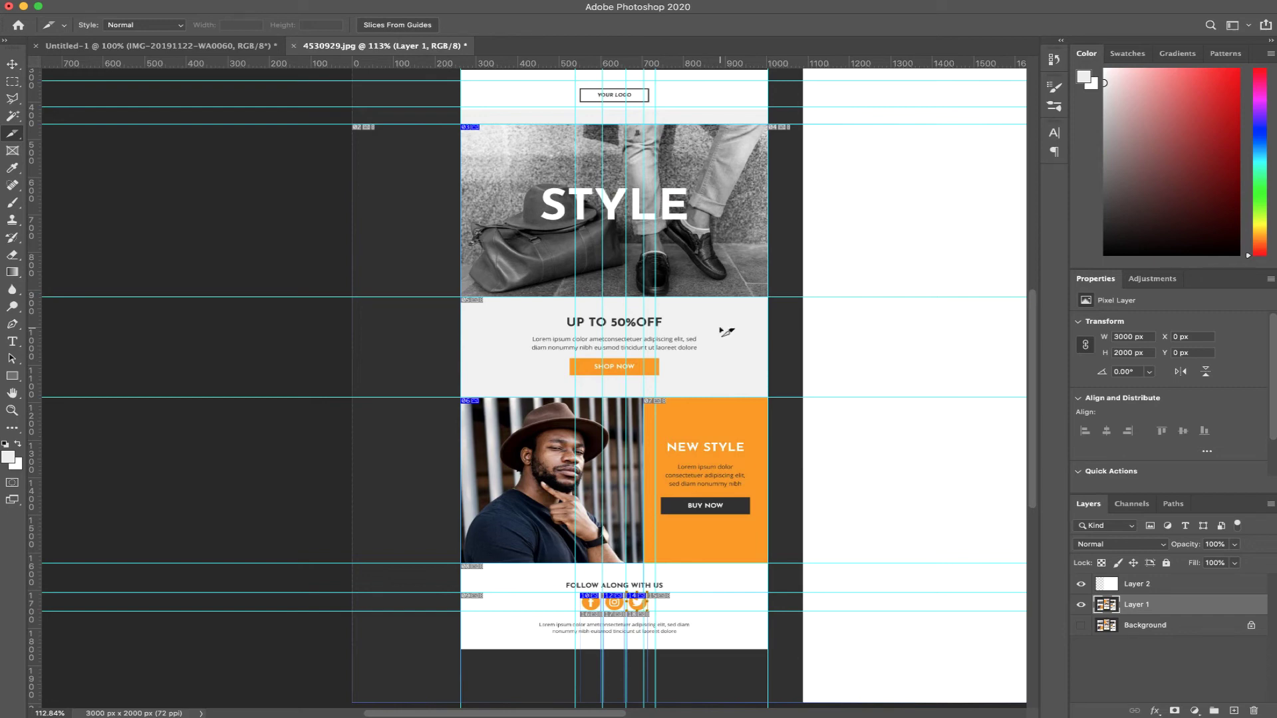
Step: In Save for Web, set the STYLE hero slice to Very High JPEG quality 80
{"action": "key", "text": "super+alt+shift+s"}
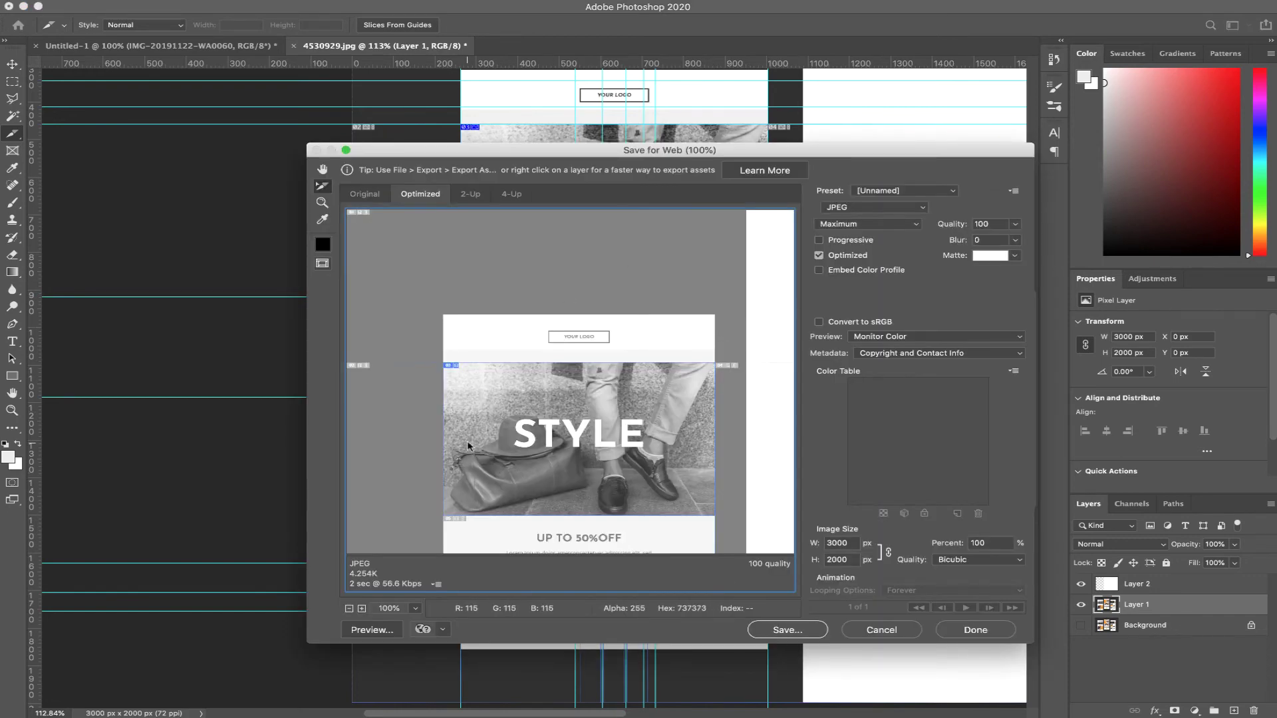
{"action": "left_click_drag", "start_coordinate": [592, 149], "coordinate": [443, 175]}
{"action": "scroll", "coordinate": [374, 446], "scroll_direction": "down", "scroll_amount": 5}
{"action": "scroll", "coordinate": [375, 447], "scroll_direction": "up", "scroll_amount": 5}
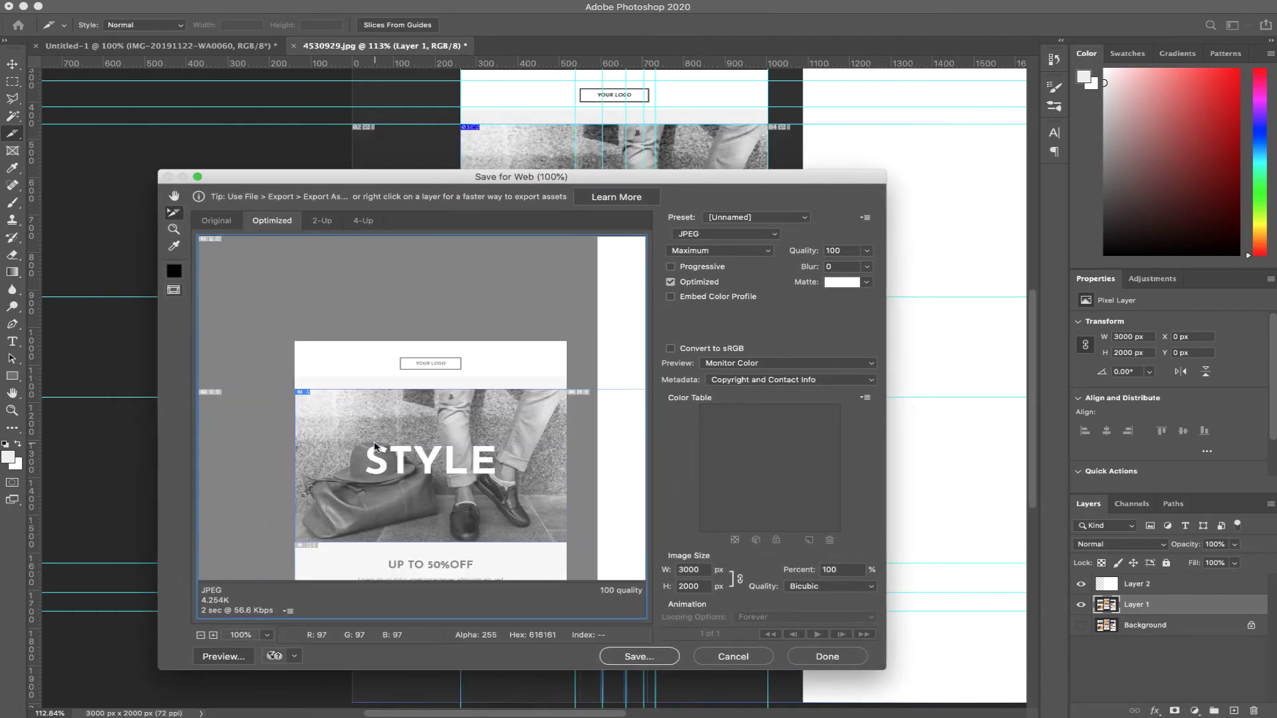
{"action": "left_click", "coordinate": [387, 463]}
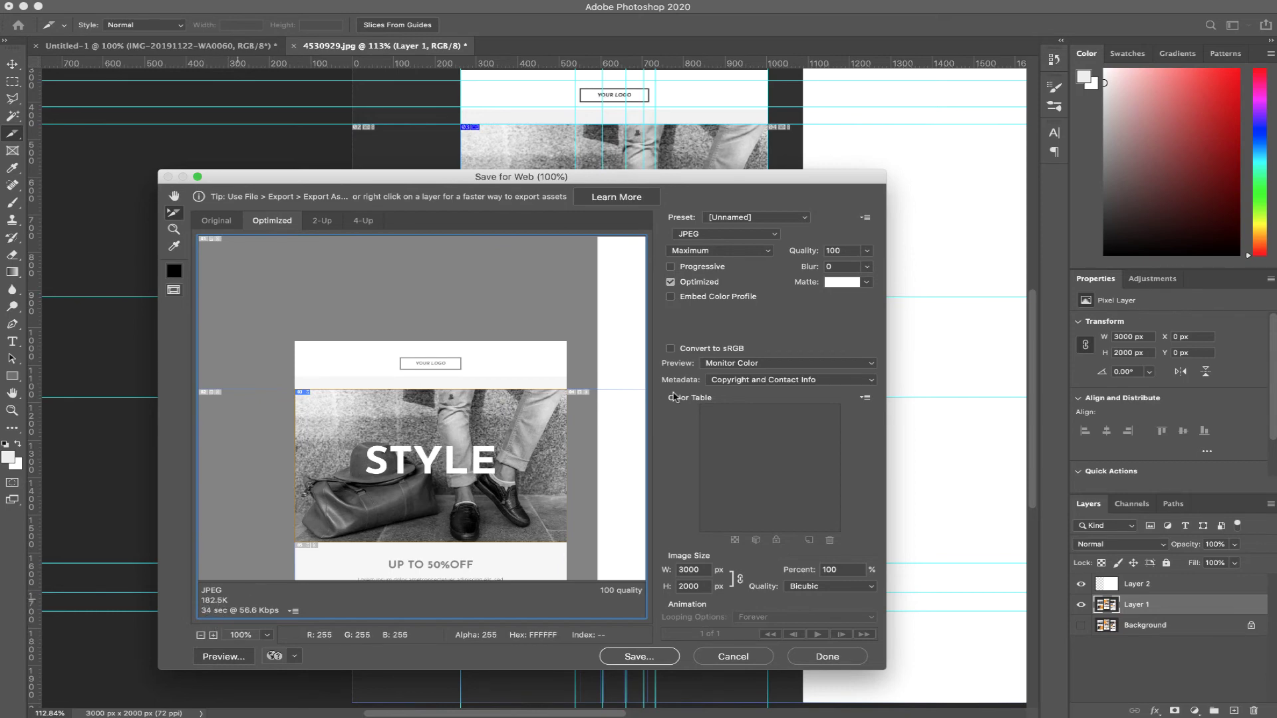
{"action": "left_click", "coordinate": [729, 251]}
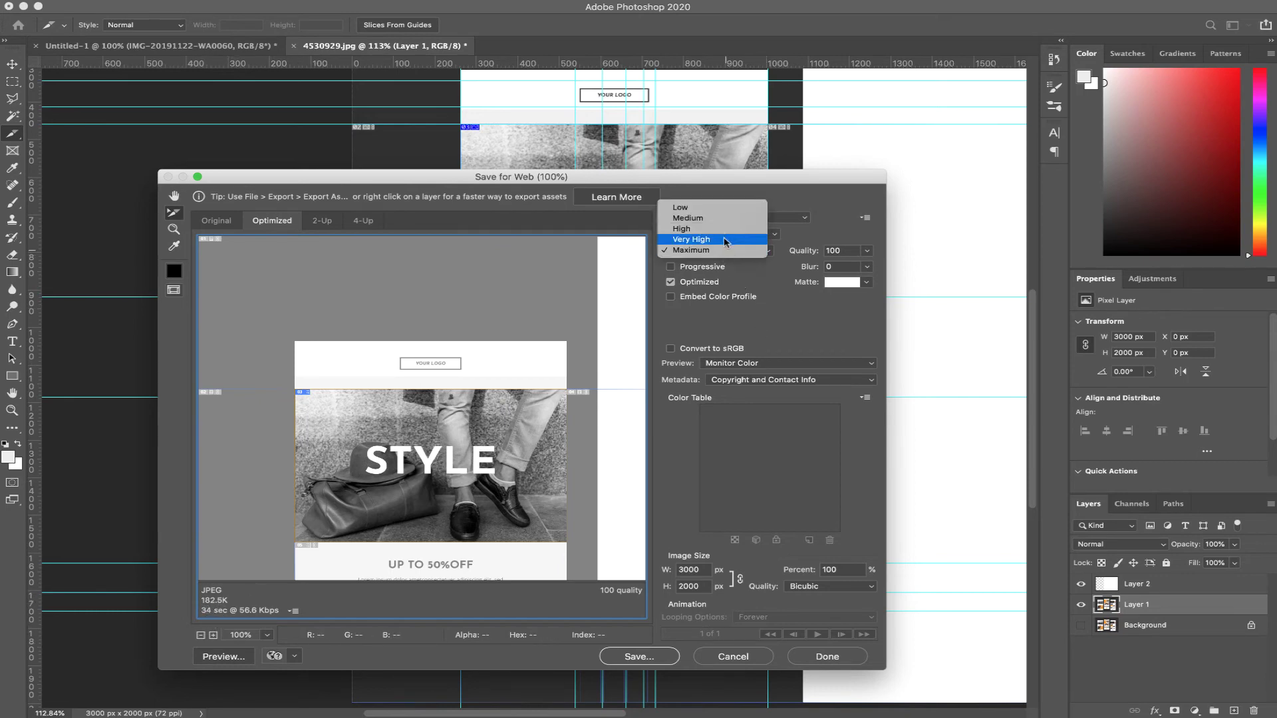
{"action": "left_click", "coordinate": [726, 241]}
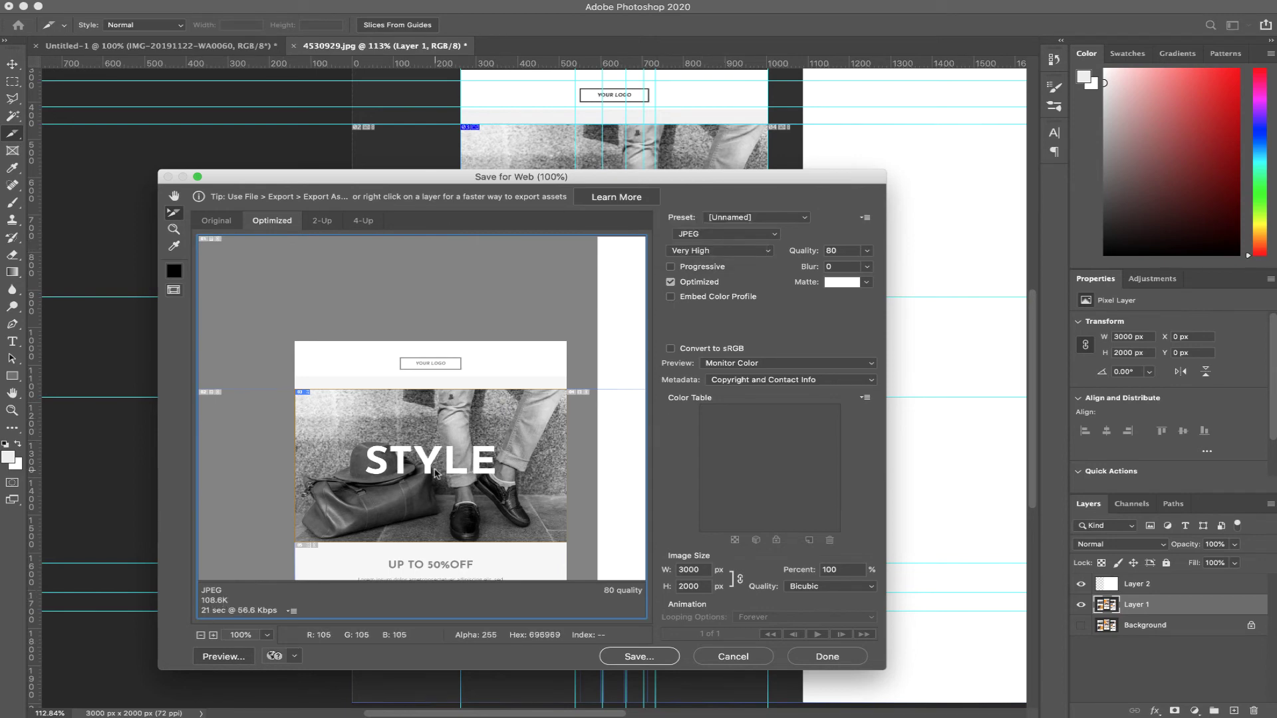
Step: Review the export settings of the Facebook, Instagram and Twitter icon slices
{"action": "scroll", "coordinate": [401, 440], "scroll_direction": "down", "scroll_amount": 5}
{"action": "key", "text": "Down"}
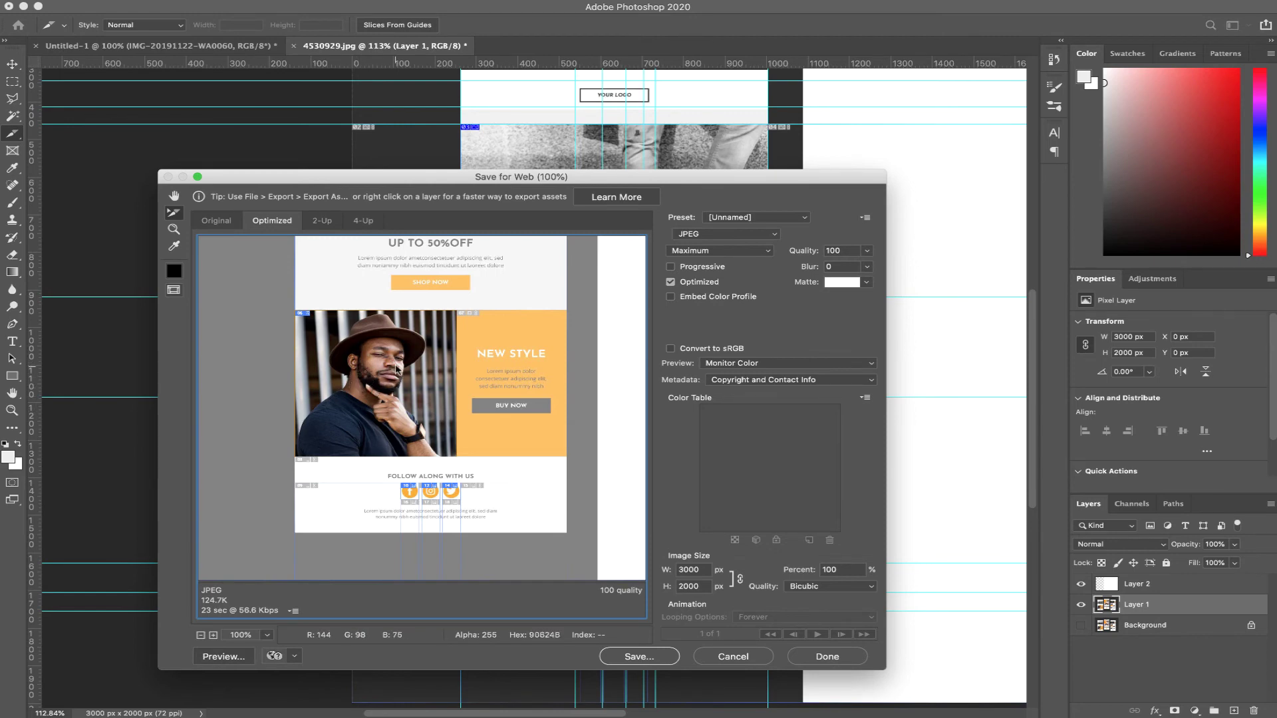
{"action": "left_click", "coordinate": [413, 496]}
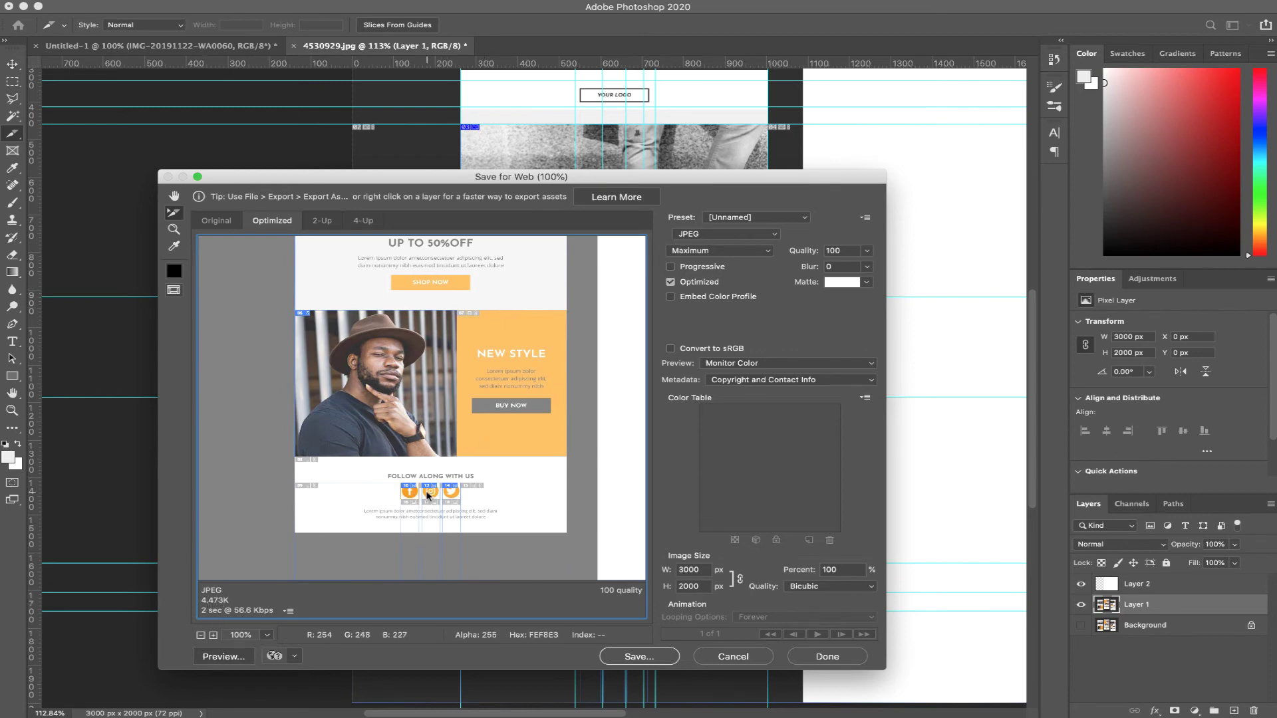
{"action": "left_click", "coordinate": [429, 495]}
{"action": "left_click", "coordinate": [453, 494]}
{"action": "scroll", "coordinate": [470, 448], "scroll_direction": "up", "scroll_amount": 10}
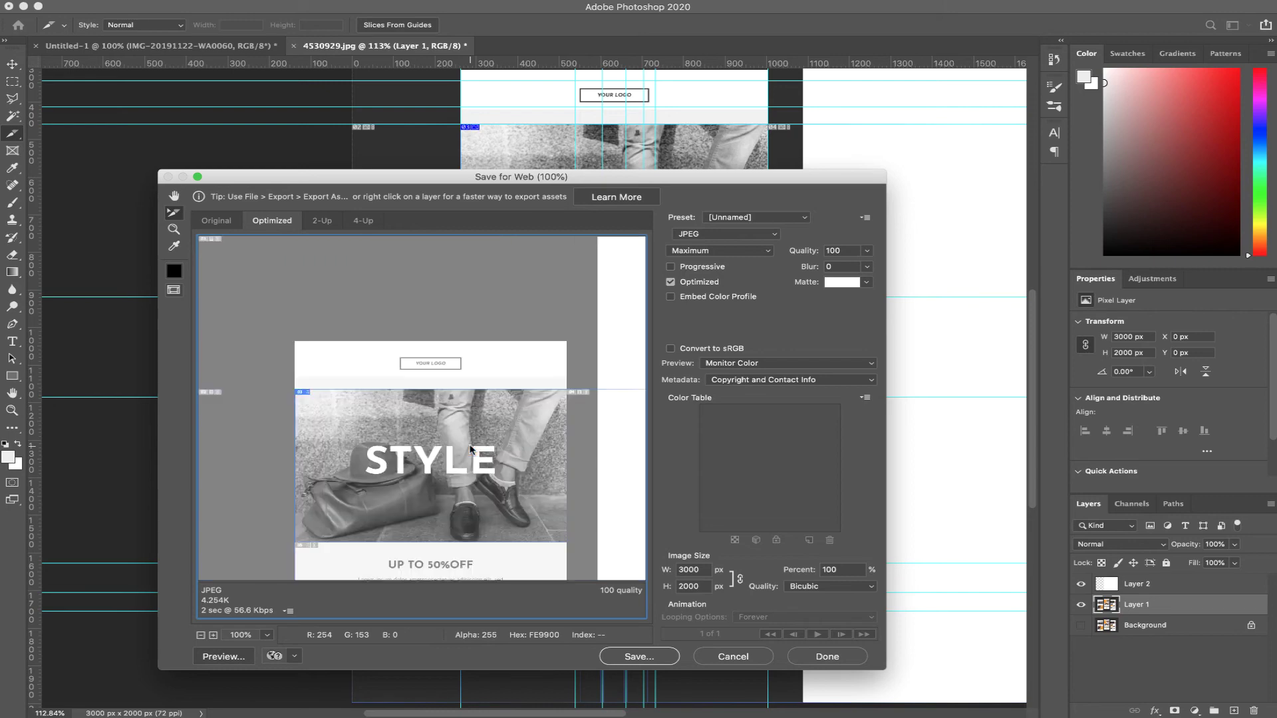
{"action": "left_click", "coordinate": [357, 493]}
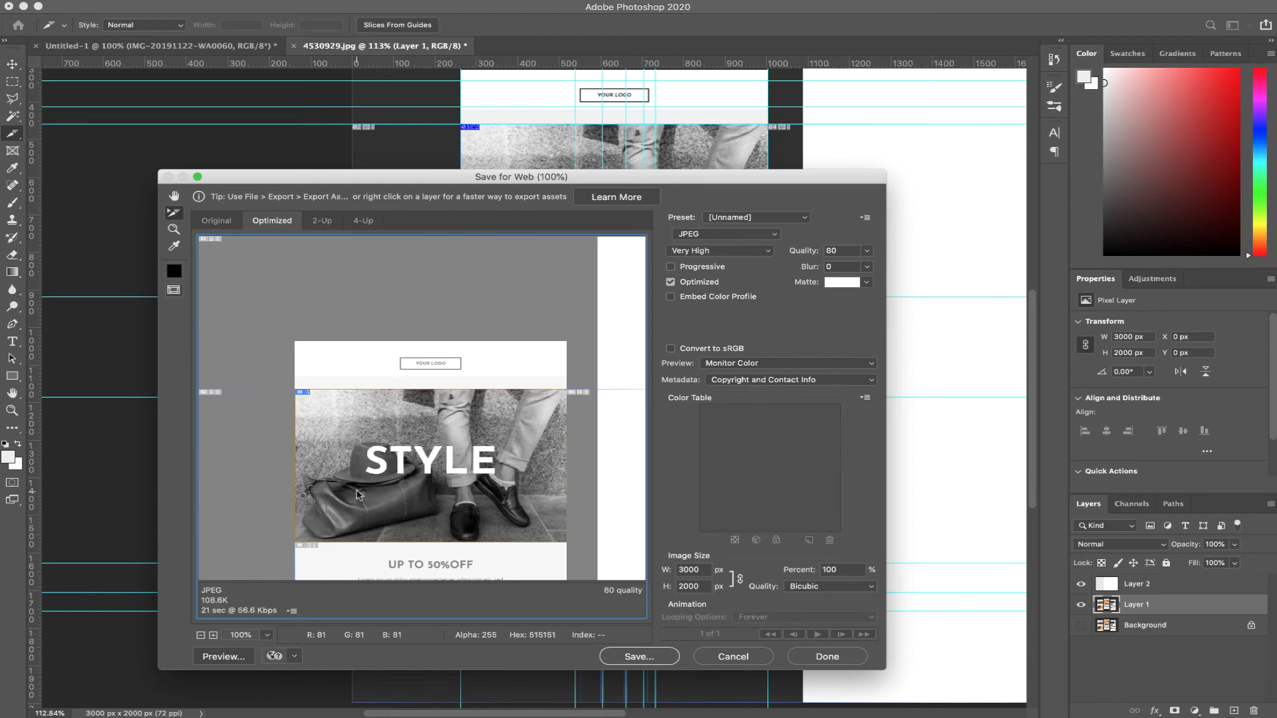
{"action": "scroll", "coordinate": [358, 494], "scroll_direction": "down", "scroll_amount": 10}
{"action": "scroll", "coordinate": [358, 493], "scroll_direction": "up", "scroll_amount": 10}
{"action": "scroll", "coordinate": [358, 493], "scroll_direction": "down", "scroll_amount": 10}
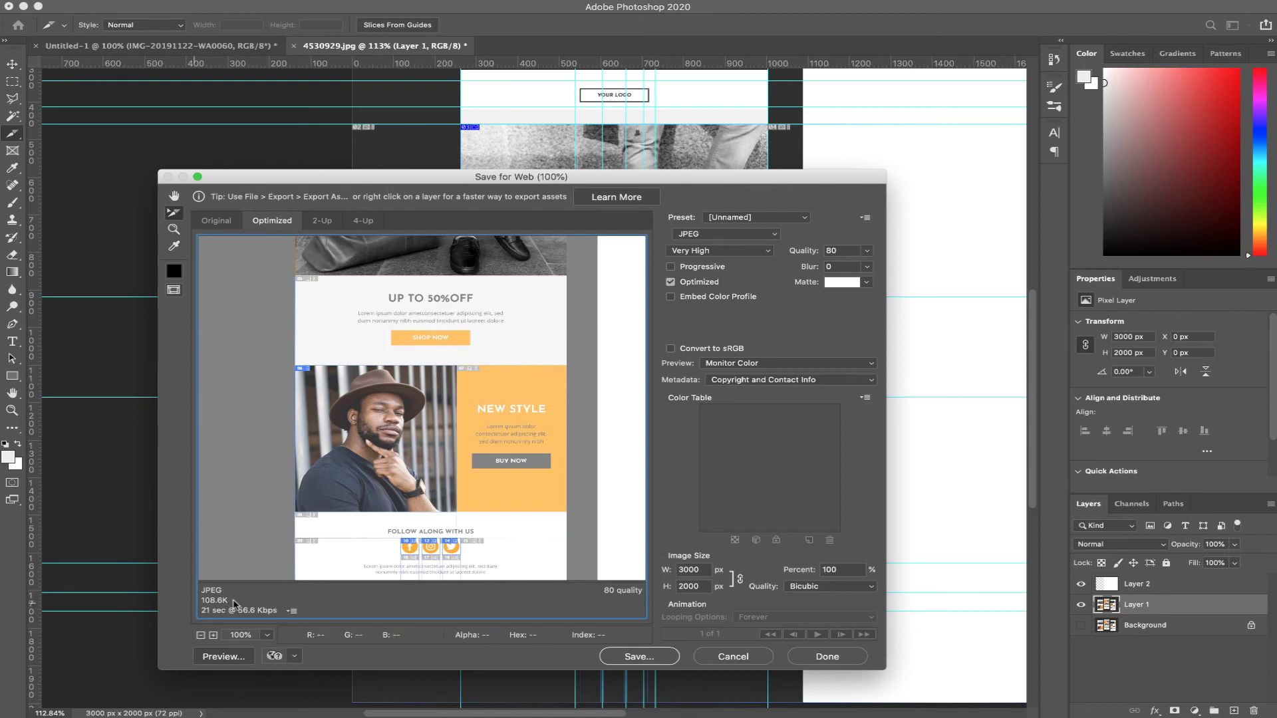
{"action": "scroll", "coordinate": [466, 465], "scroll_direction": "up", "scroll_amount": 5}
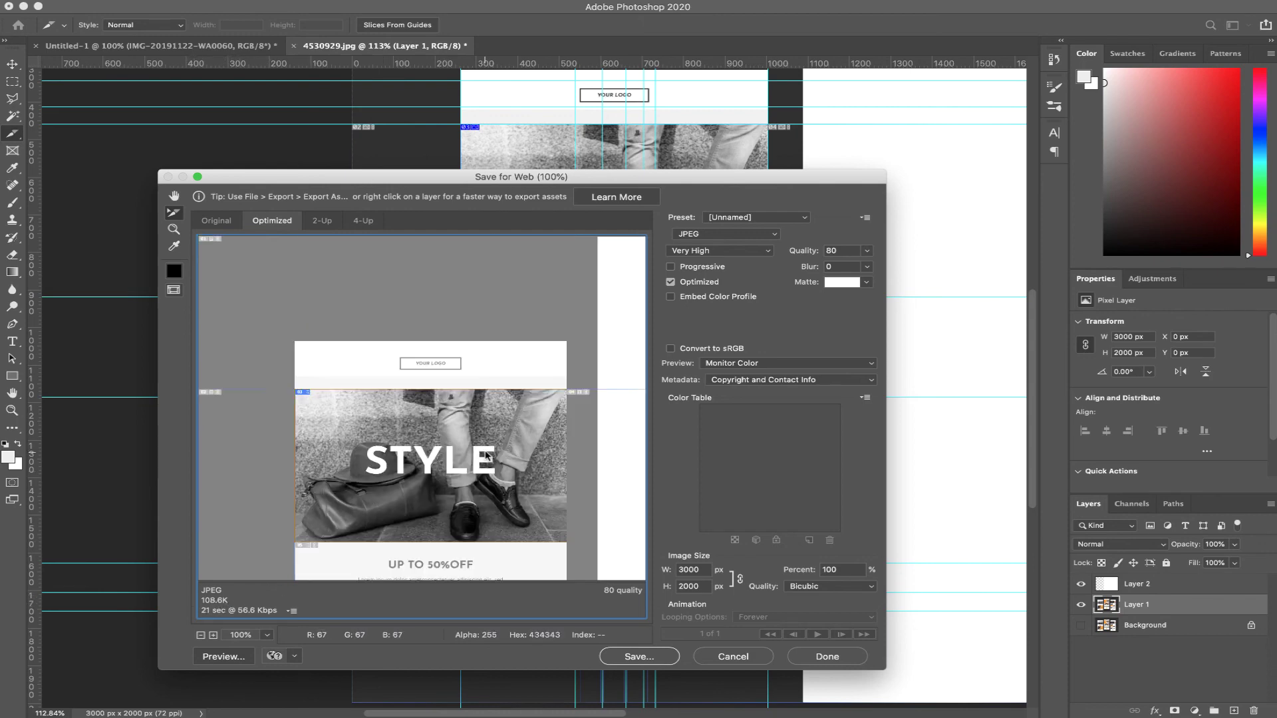
{"action": "left_click", "coordinate": [718, 250]}
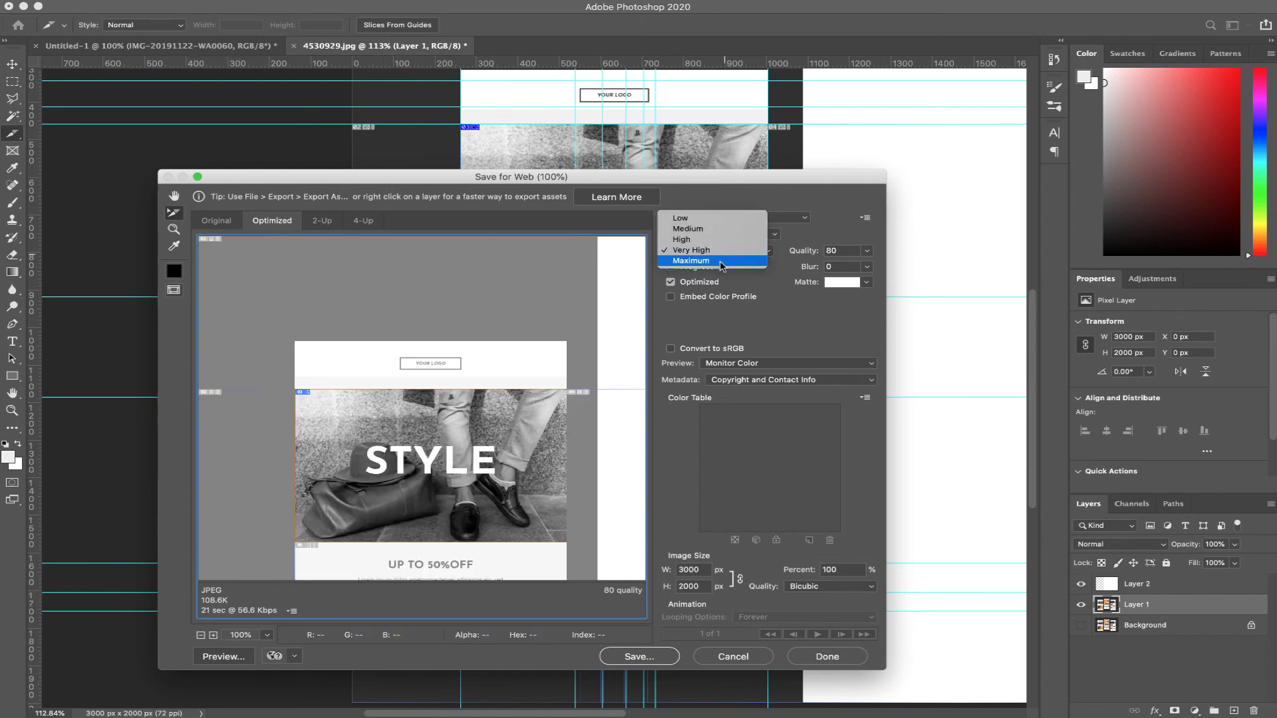
{"action": "left_click", "coordinate": [721, 266]}
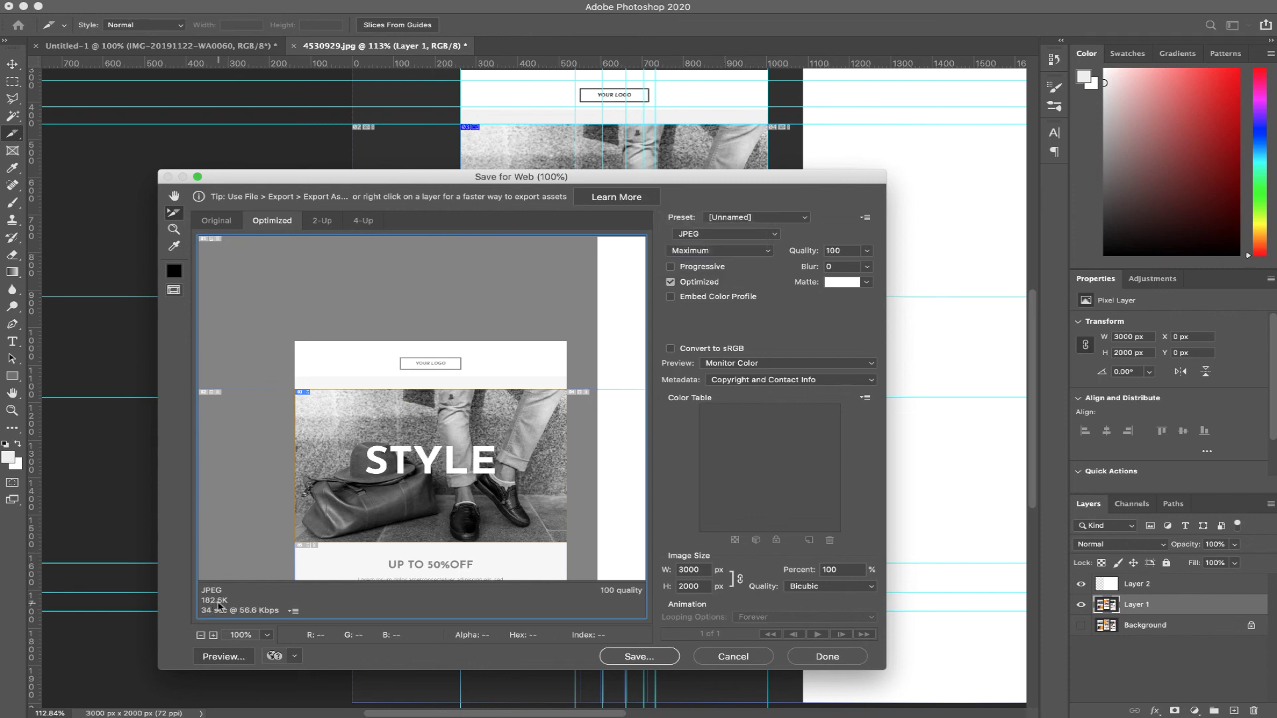
{"action": "left_click", "coordinate": [738, 252]}
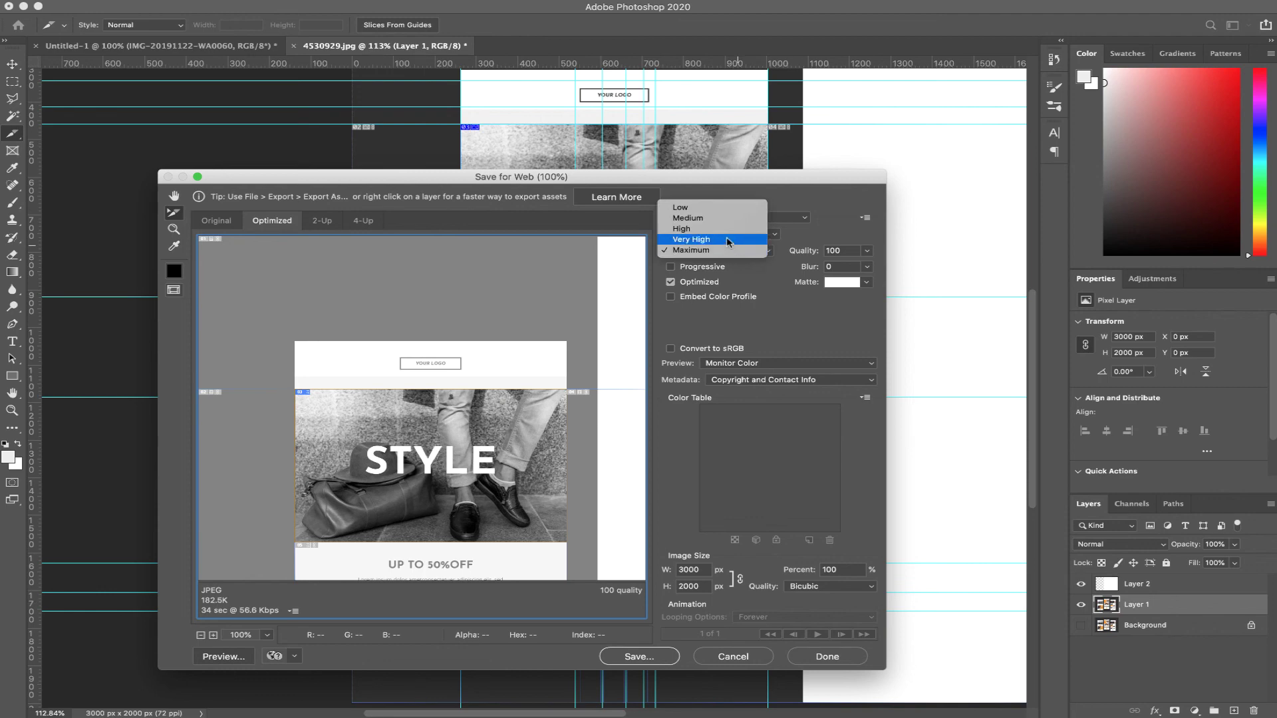
{"action": "left_click", "coordinate": [726, 240]}
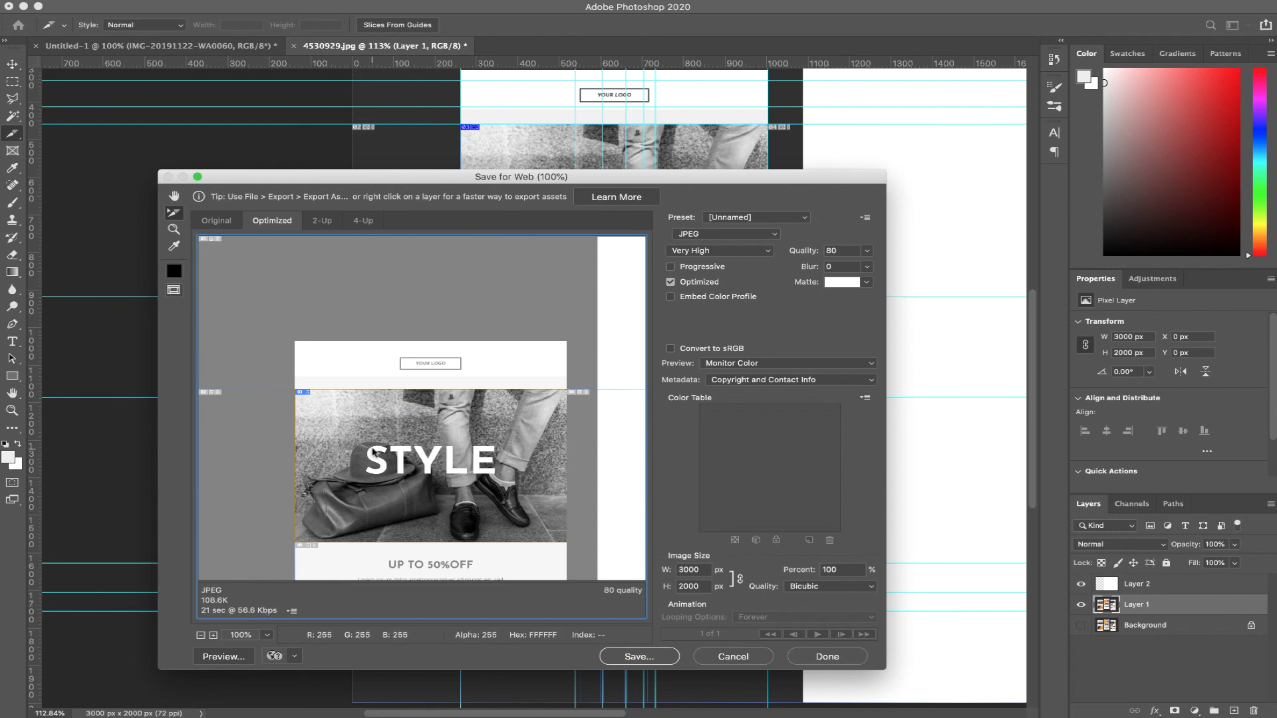
{"action": "scroll", "coordinate": [372, 452], "scroll_direction": "down", "scroll_amount": 5}
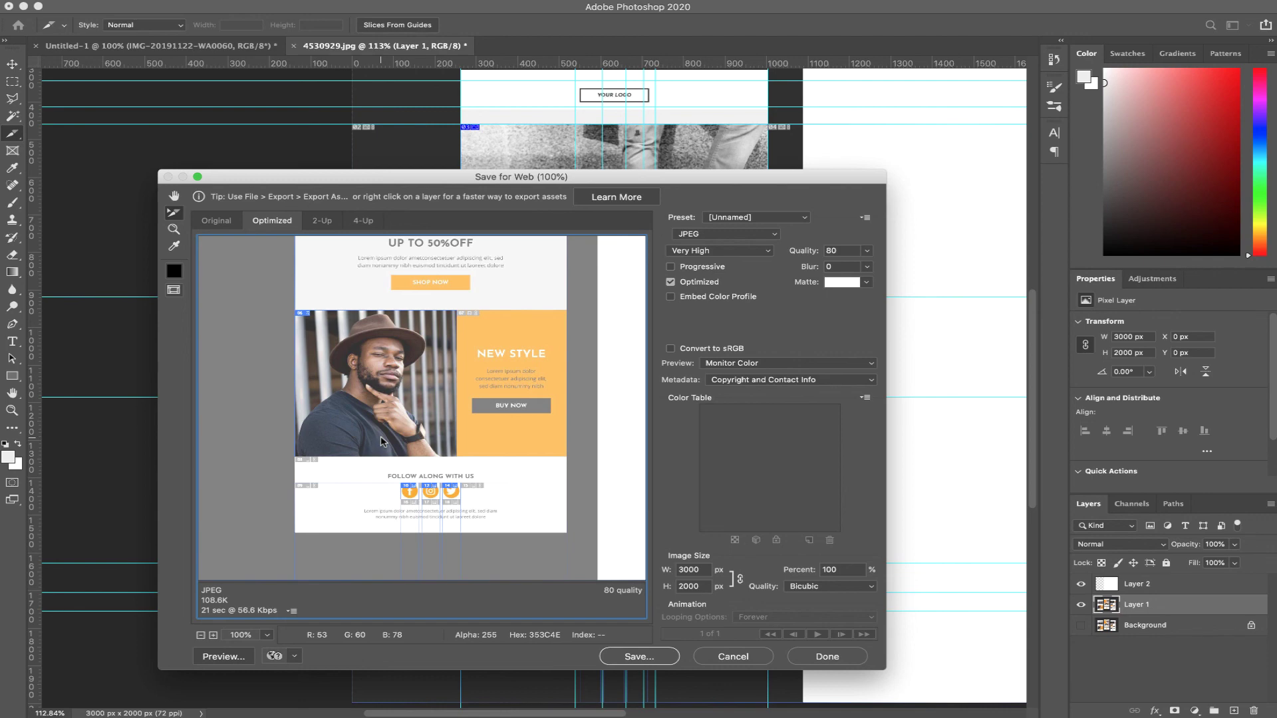
{"action": "scroll", "coordinate": [382, 441], "scroll_direction": "up", "scroll_amount": 5}
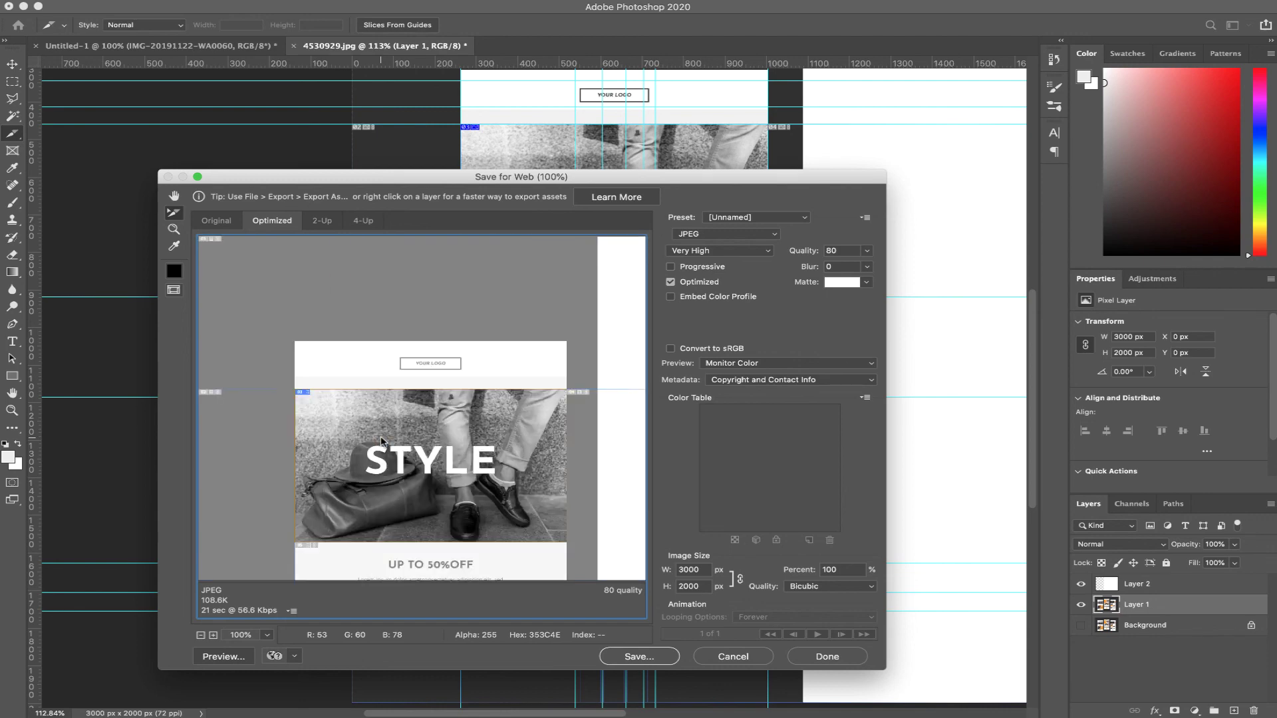
{"action": "scroll", "coordinate": [381, 440], "scroll_direction": "down", "scroll_amount": 5}
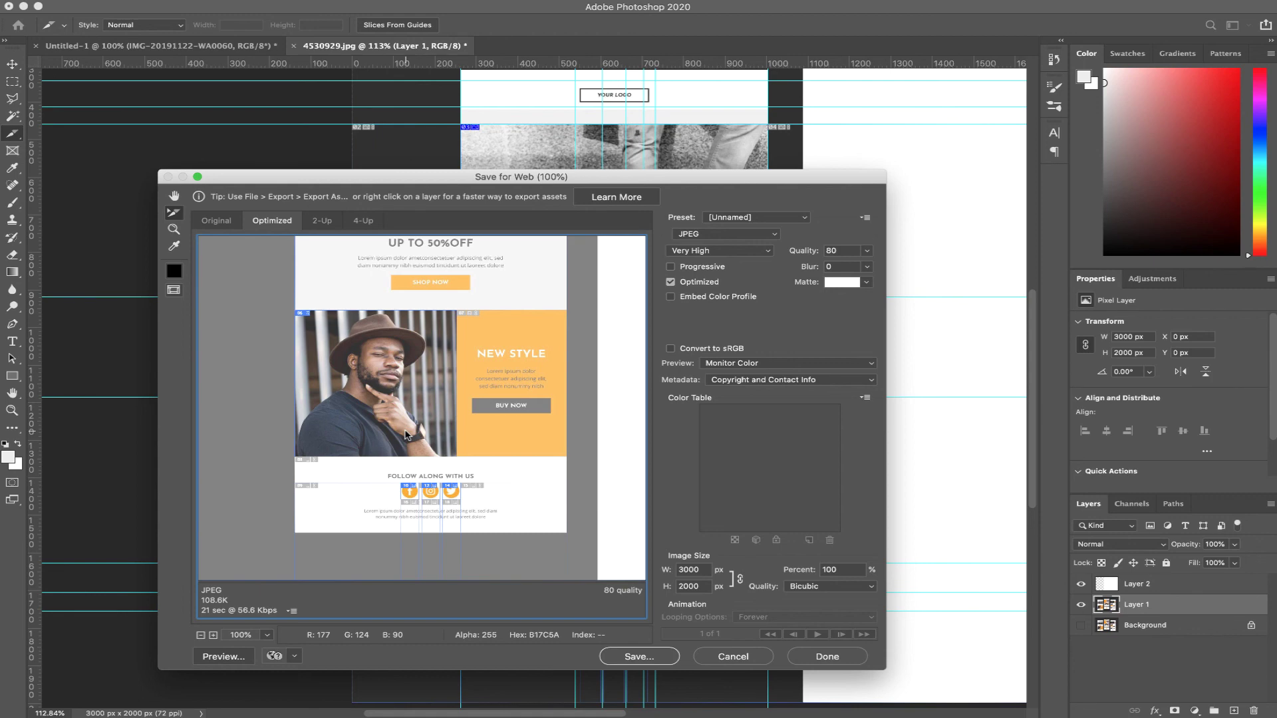
{"action": "scroll", "coordinate": [407, 435], "scroll_direction": "up", "scroll_amount": 5}
{"action": "scroll", "coordinate": [407, 435], "scroll_direction": "down", "scroll_amount": 10}
{"action": "scroll", "coordinate": [407, 435], "scroll_direction": "up", "scroll_amount": 5}
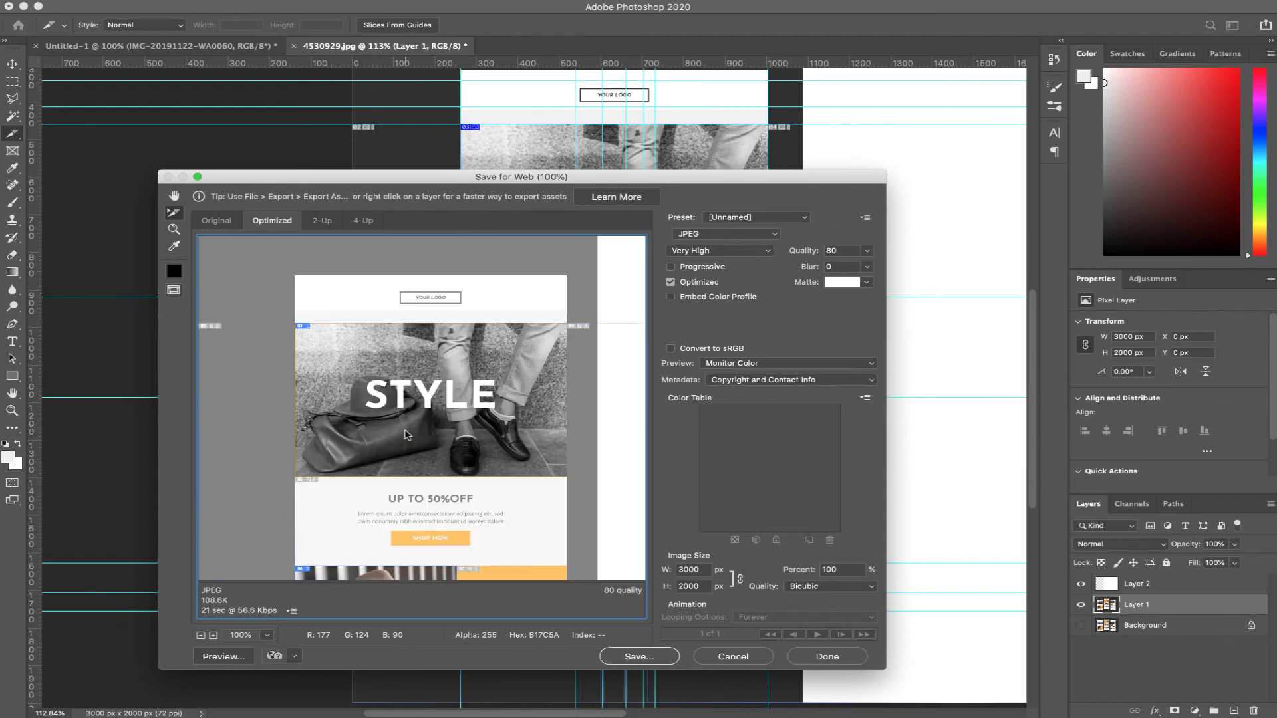